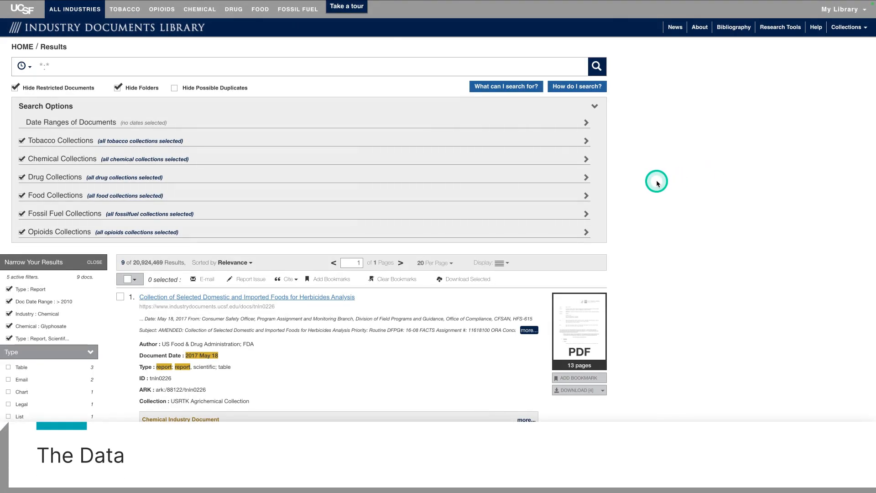
Look through the filtered glyphosate report results and the search options in the Industry Documents Library.
scroll(660, 197, down, 3)
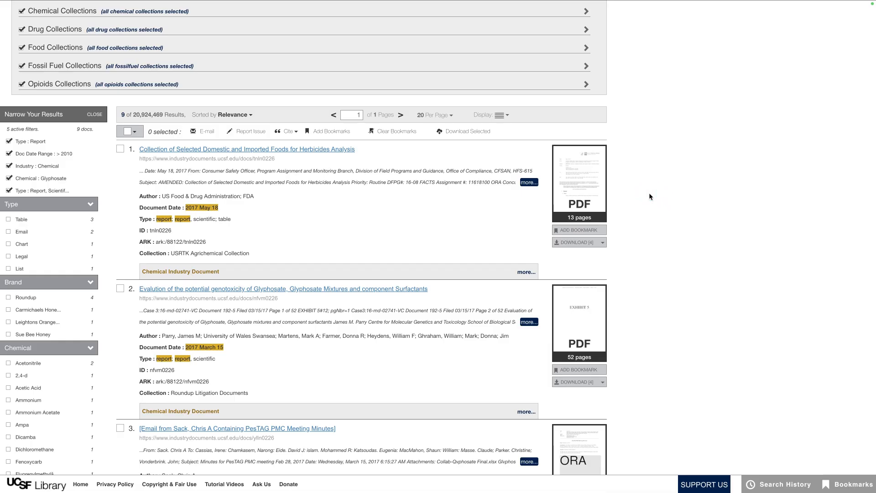
scroll(649, 244, down, 6)
scroll(648, 245, up, 9)
scroll(649, 246, up, 1)
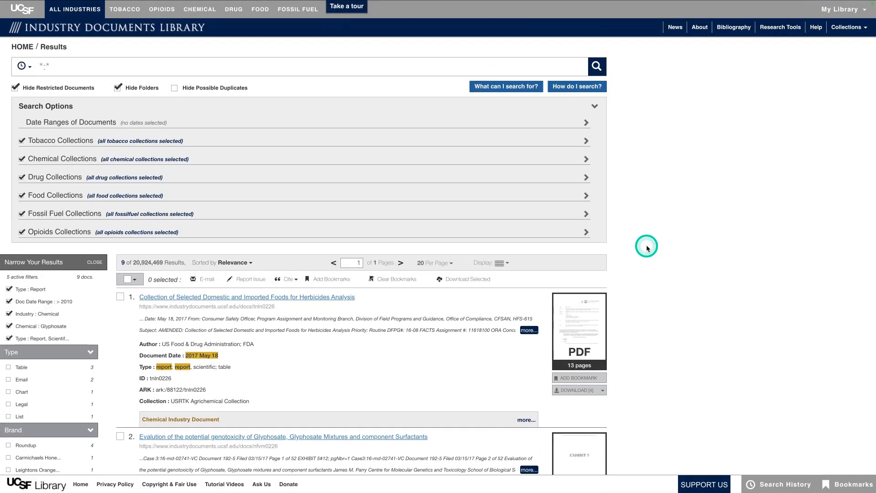
scroll(647, 249, down, 15)
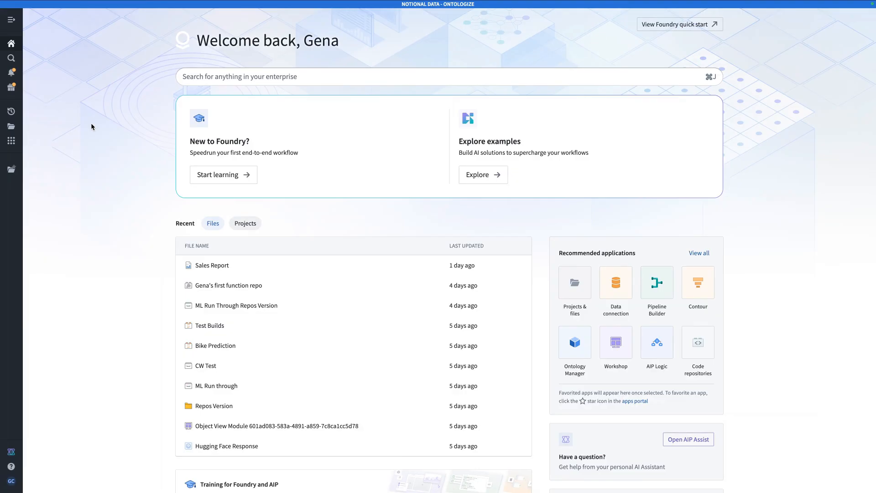
Switch to Foundry, search for the learning project with the owner's name in brackets, and open it.
click(81, 173)
key(super+j)
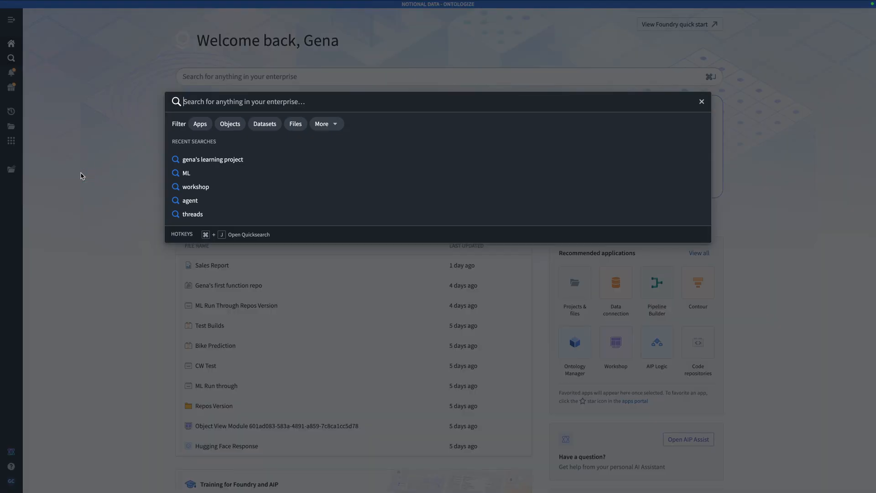
text(gena learning project)
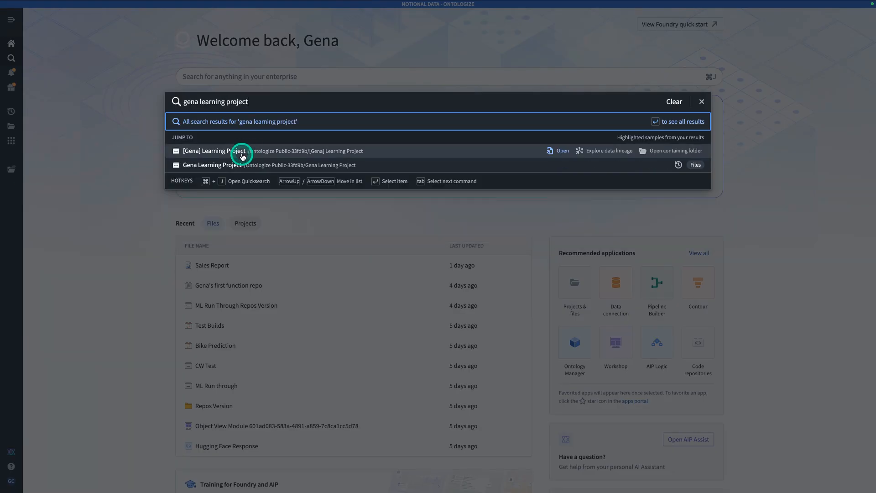
click(236, 151)
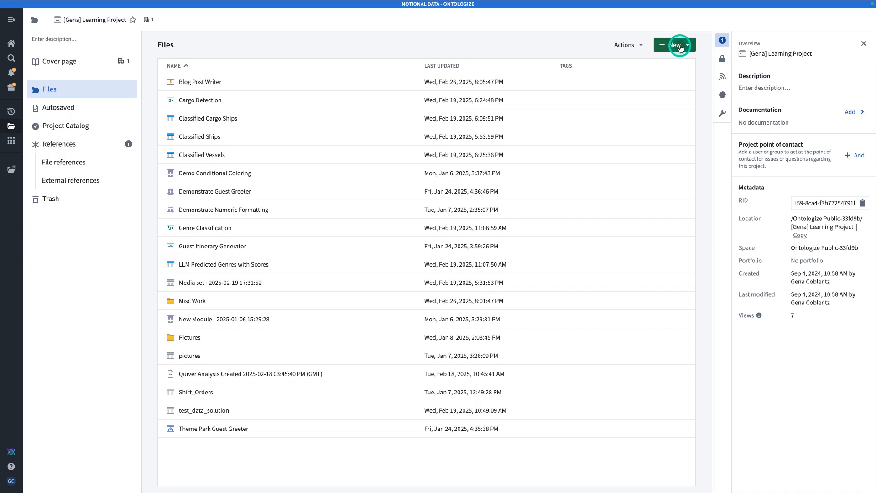
Create a folder named End to End RAG Workflow in the learning project and open it.
click(677, 46)
click(668, 86)
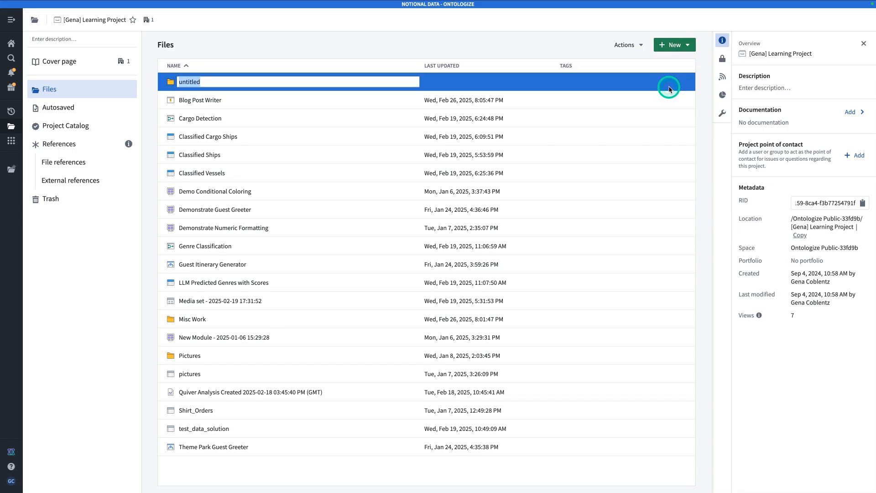
text(End to End RAG)
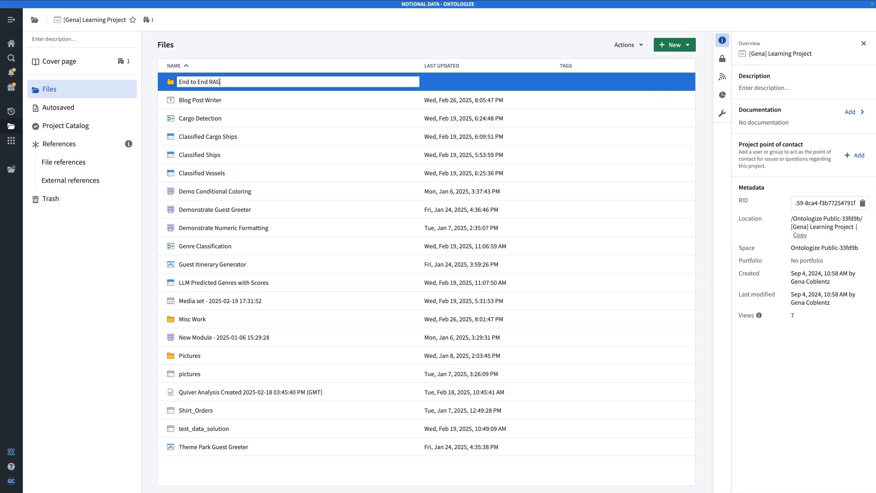
text( Workflow)
key(Return)
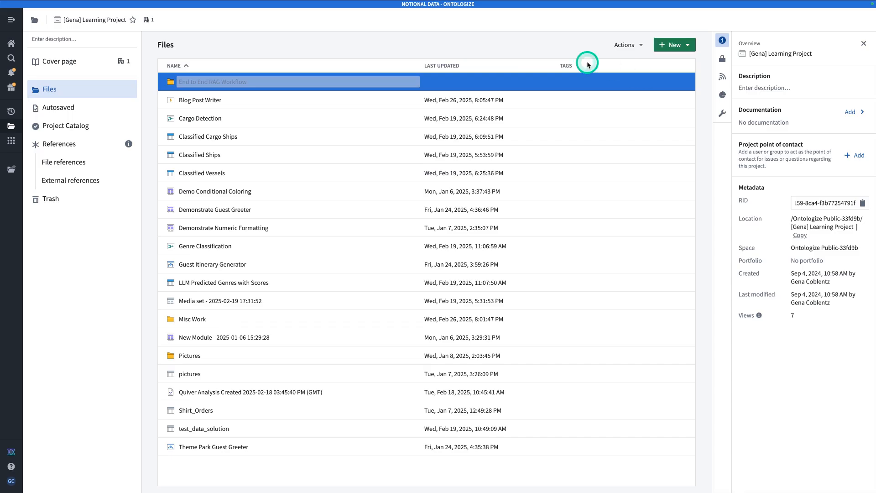
double_click(265, 230)
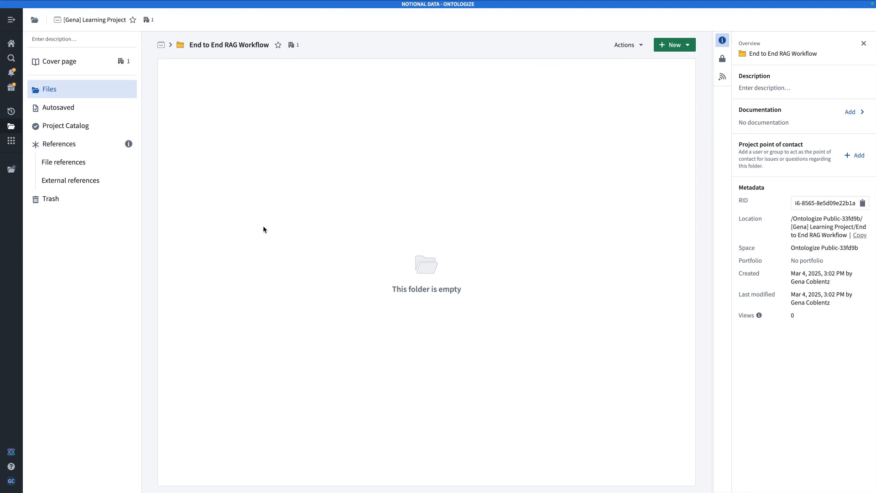
Upload the PDFs from hspl0226.pdf through znkw0228.pdf in Downloads into the folder as a new media set with Batch latency.
click(680, 48)
click(677, 133)
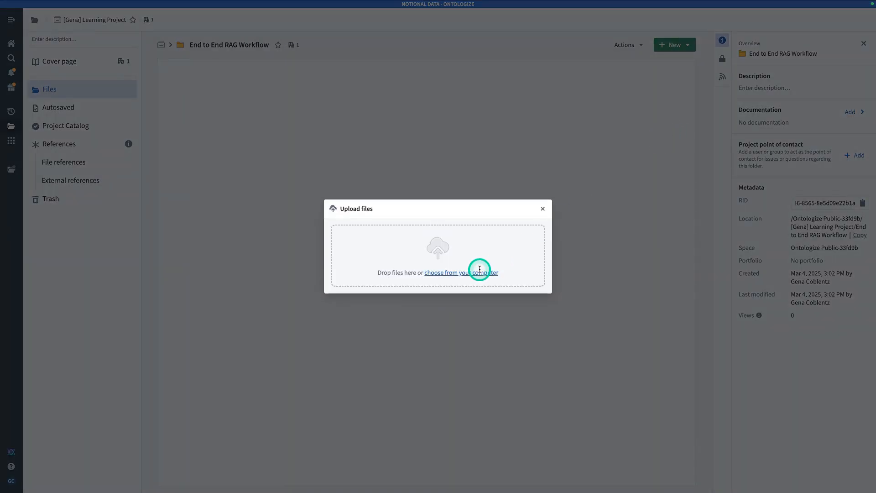
click(454, 273)
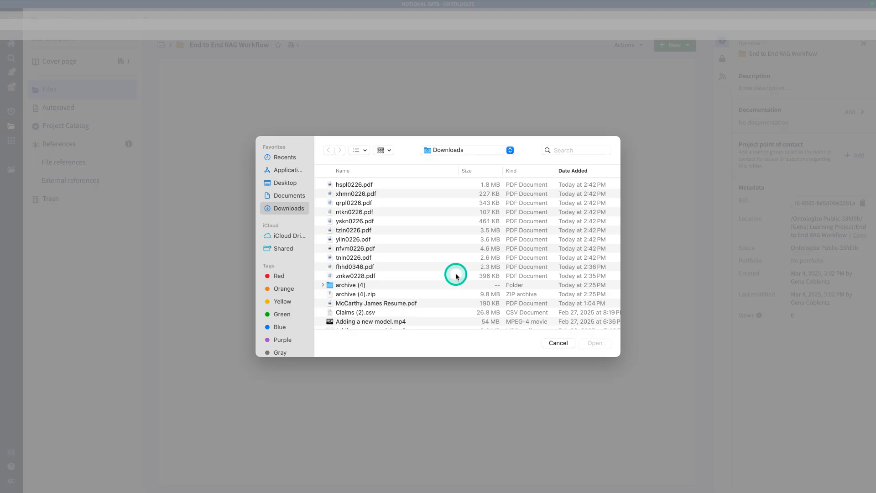
click(375, 276)
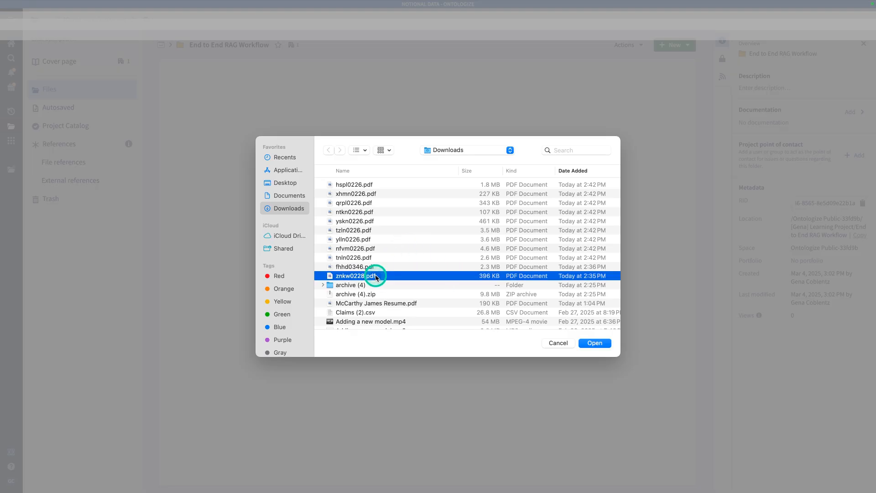
shift+click(389, 185)
click(592, 342)
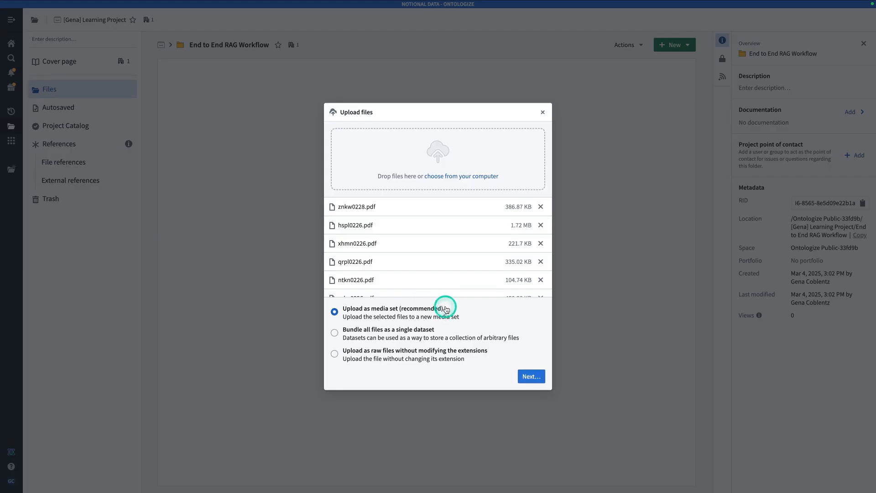
click(532, 377)
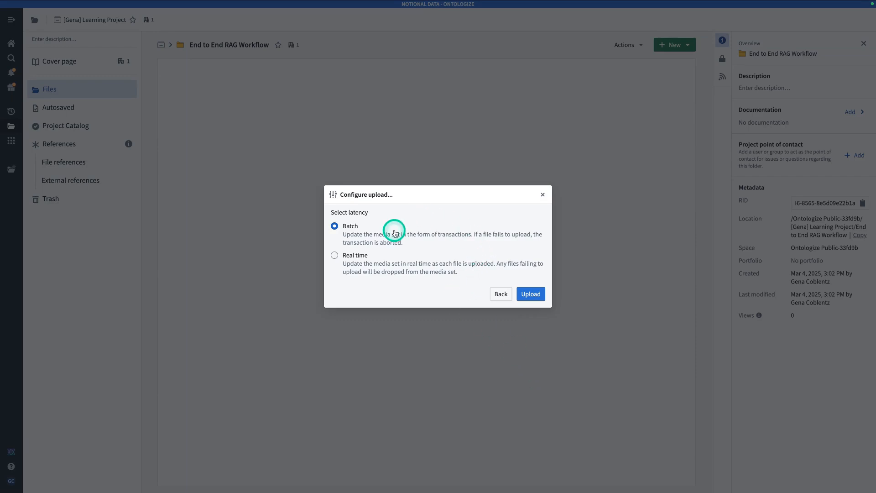
click(531, 295)
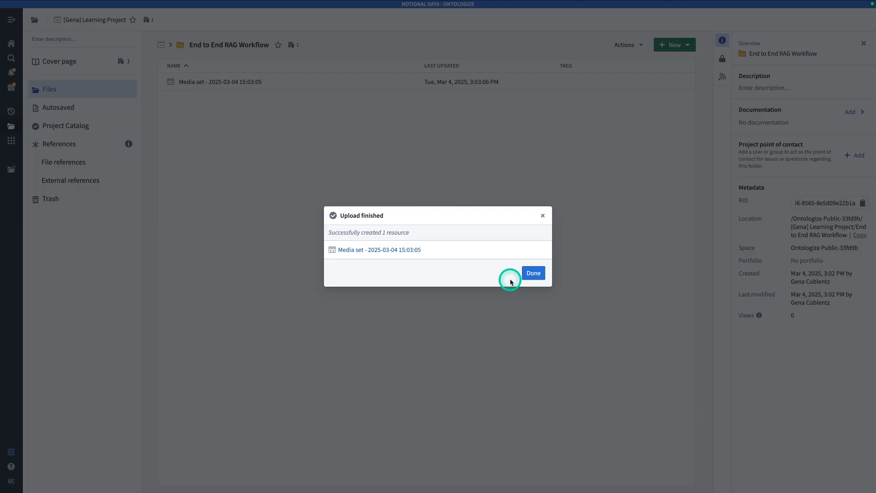
click(533, 274)
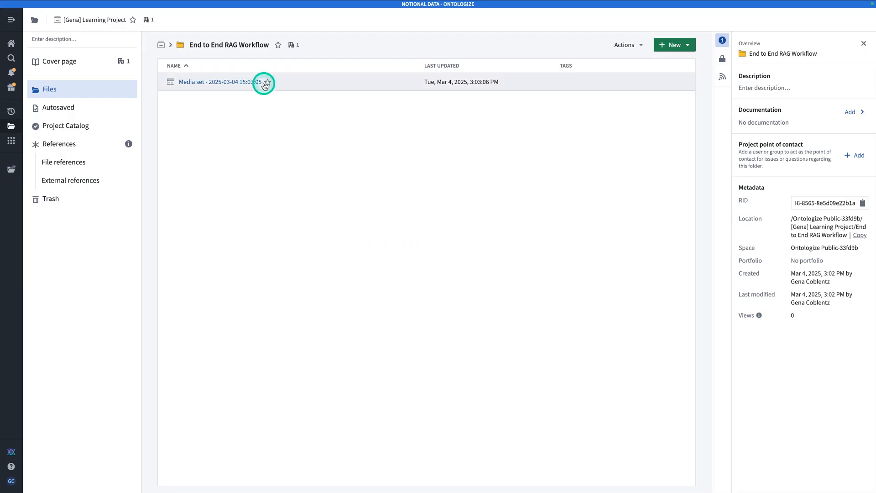
Rename the uploaded media set as PFAs Papers.
right_click(280, 84)
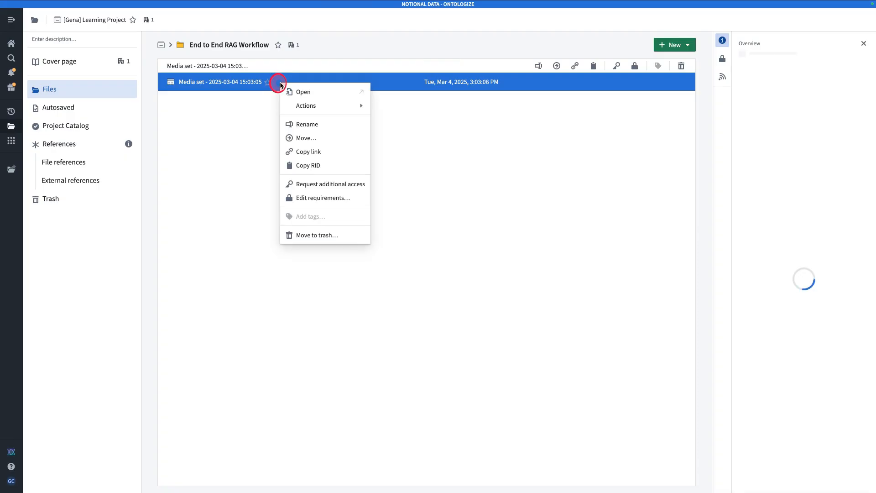
click(322, 129)
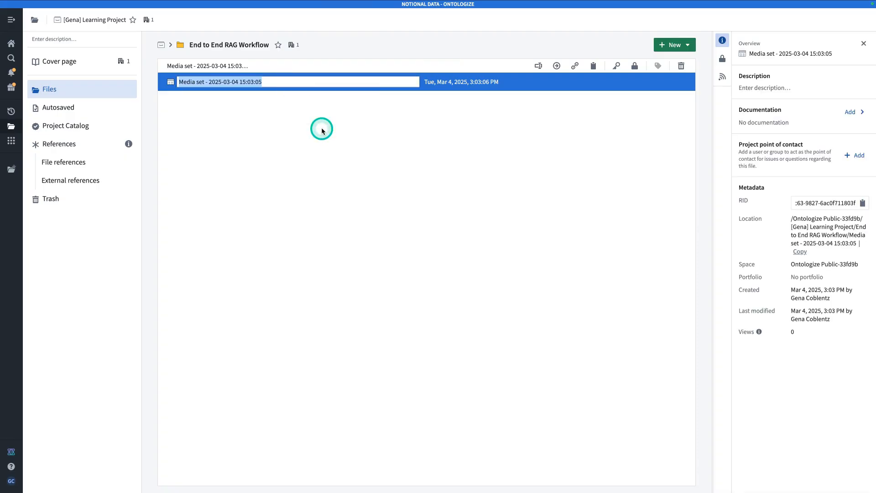
text(PFAs)
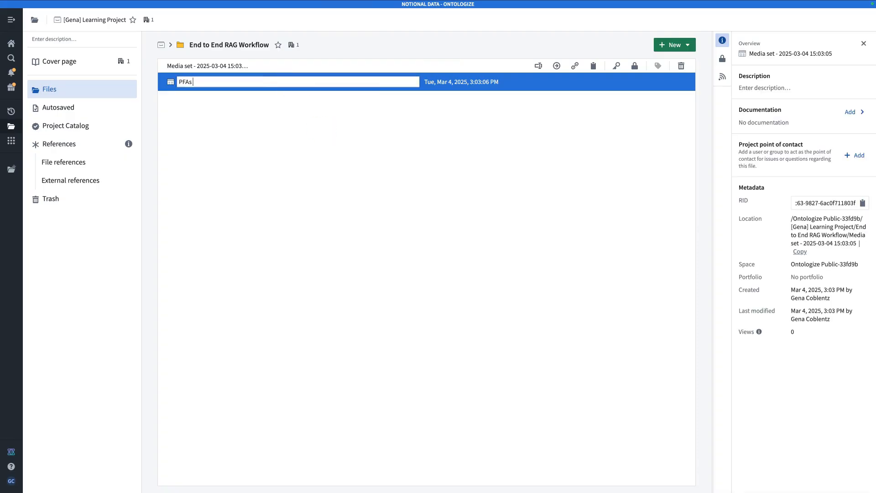
text( Papers)
key(Return)
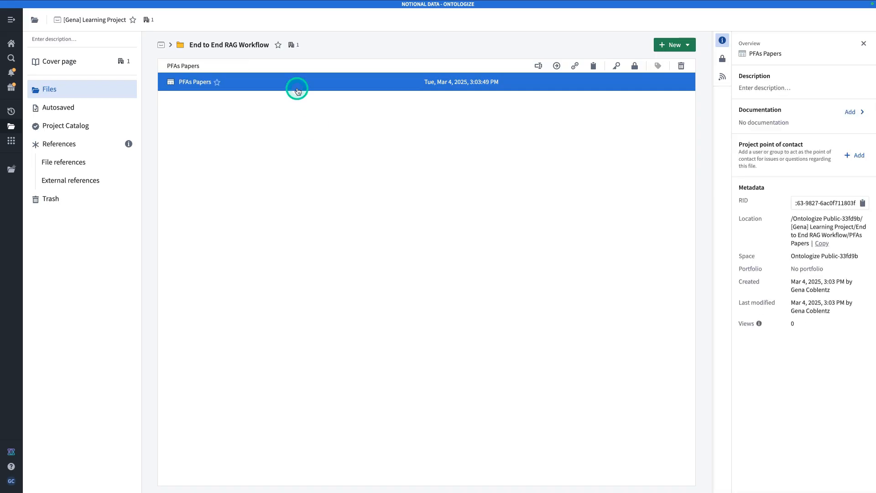
Open the PFAs Papers media set and preview the title page of fhhd0346.pdf, examining its text about PFAS.
click(190, 83)
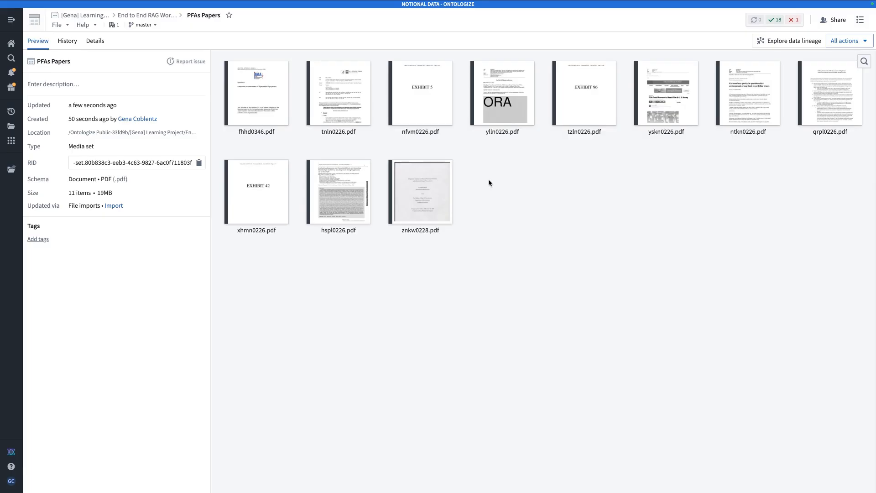
click(599, 290)
click(565, 239)
double_click(256, 96)
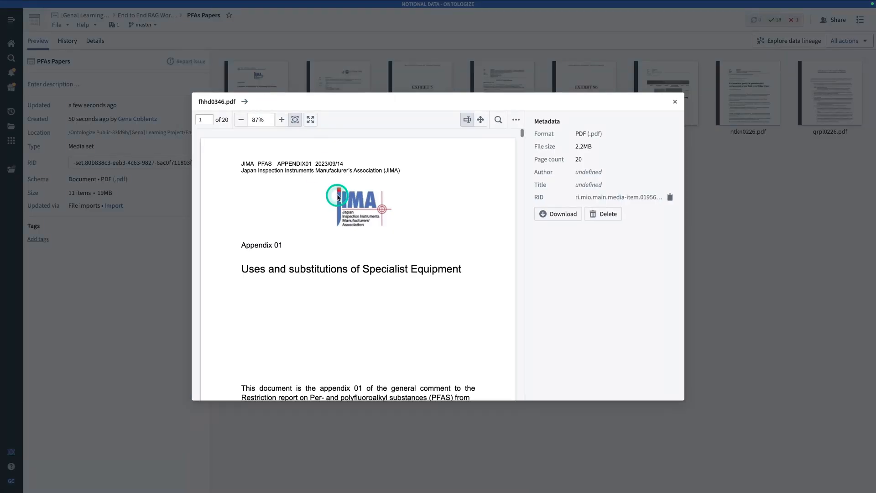
drag(325, 264, 241, 276)
scroll(393, 285, down, 3)
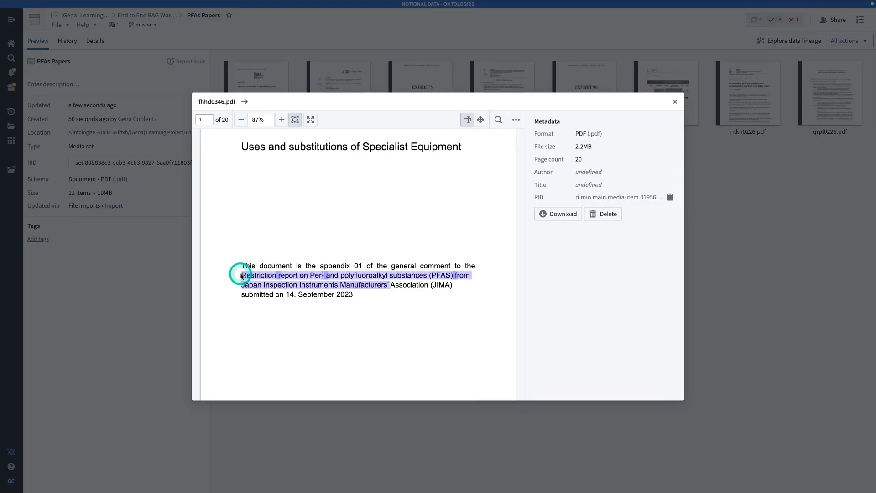
click(808, 201)
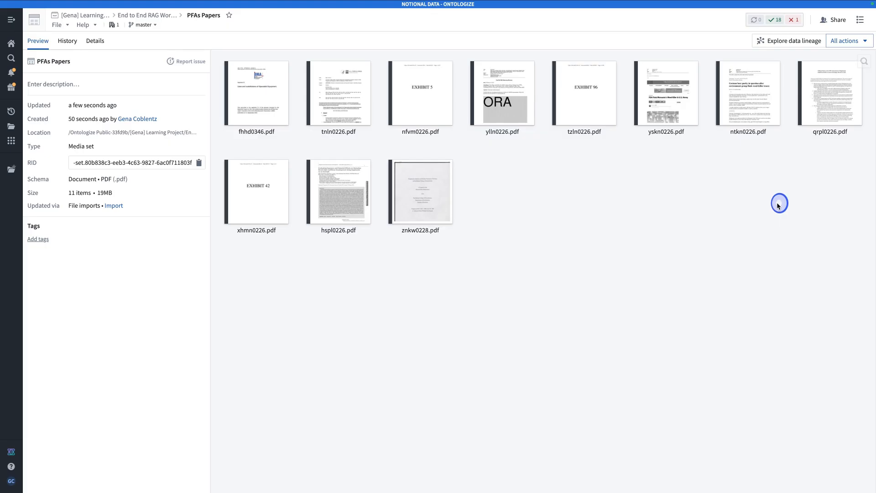
Preview the scanned document znkw0228.pdf in the media set and look over its cover page.
mouse_move(443, 218)
click(417, 215)
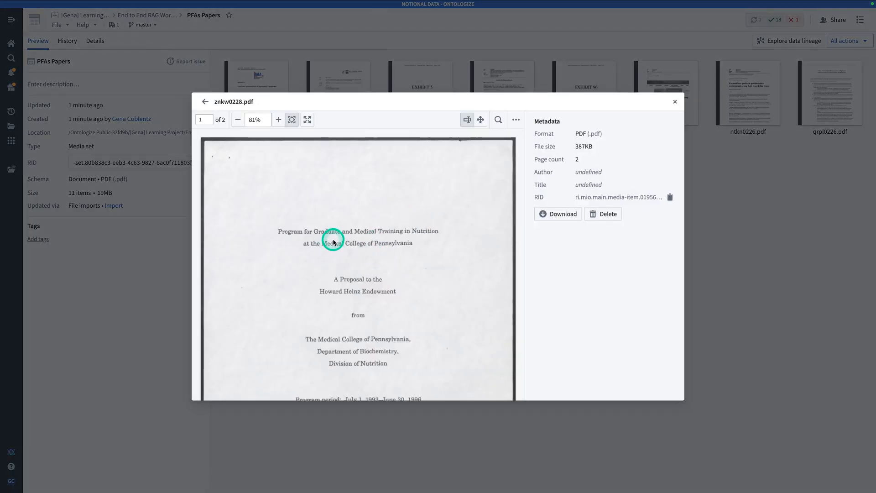
scroll(335, 240, down, 5)
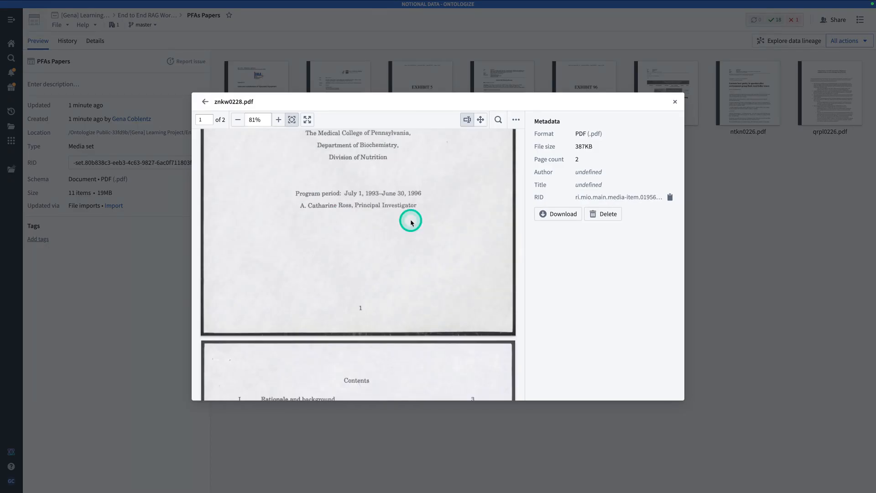
click(815, 185)
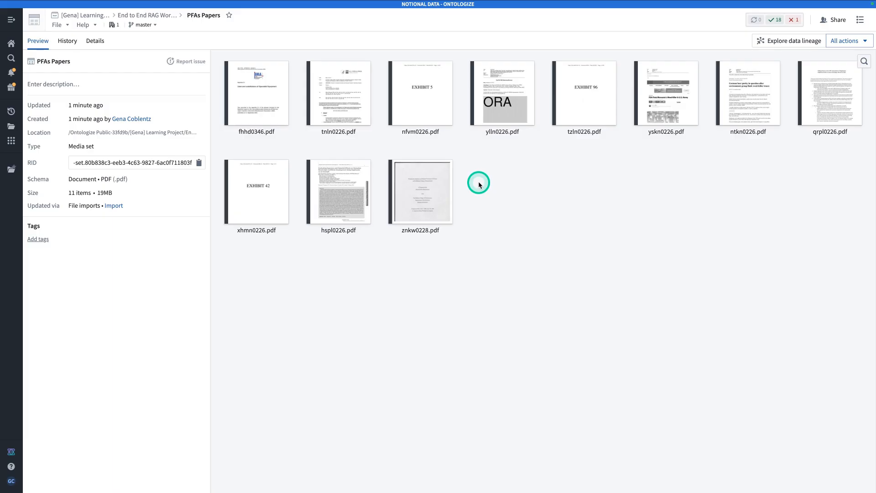
Create a batch pipeline named Embeddings Creation with Pipeline Builder in the End to End RAG Workflow folder.
click(162, 16)
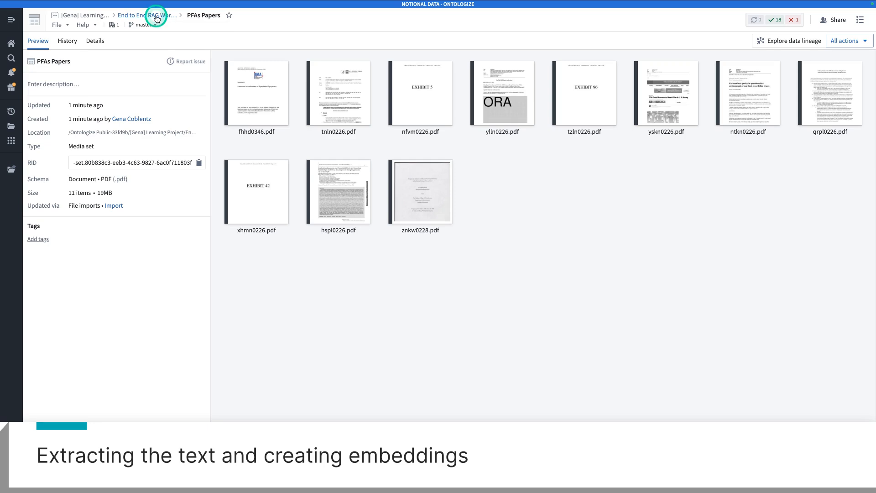
click(670, 46)
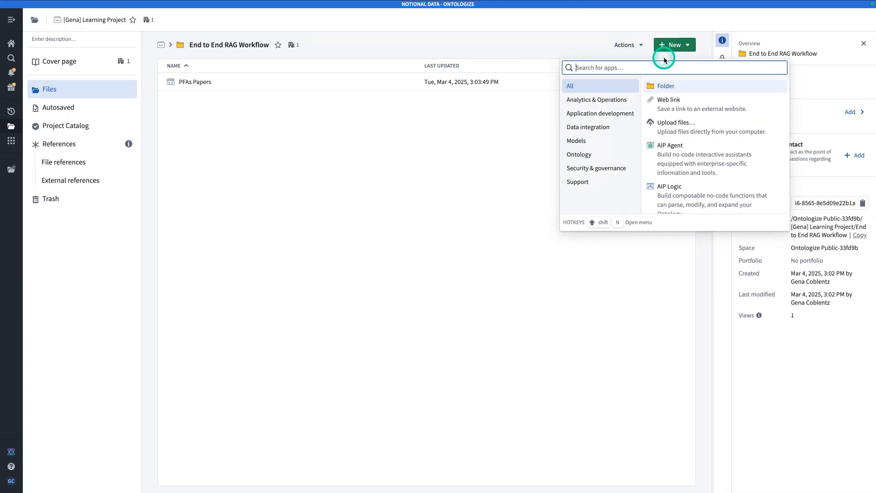
text(pipe)
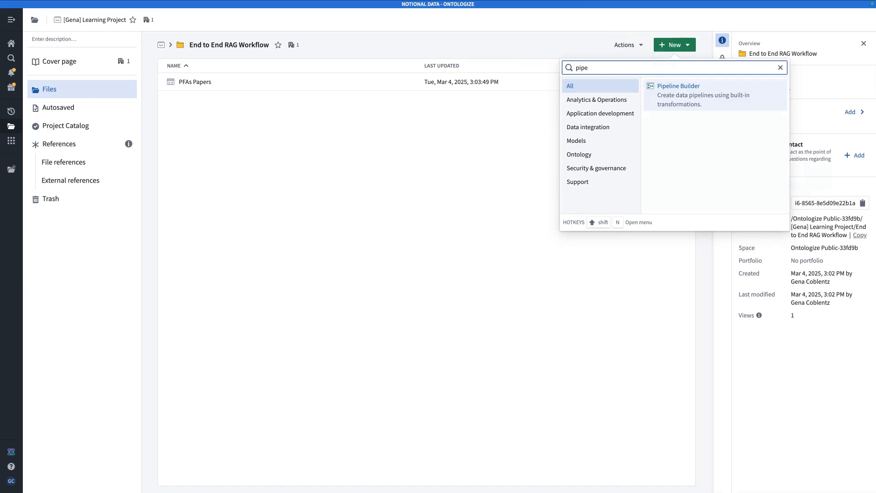
click(672, 91)
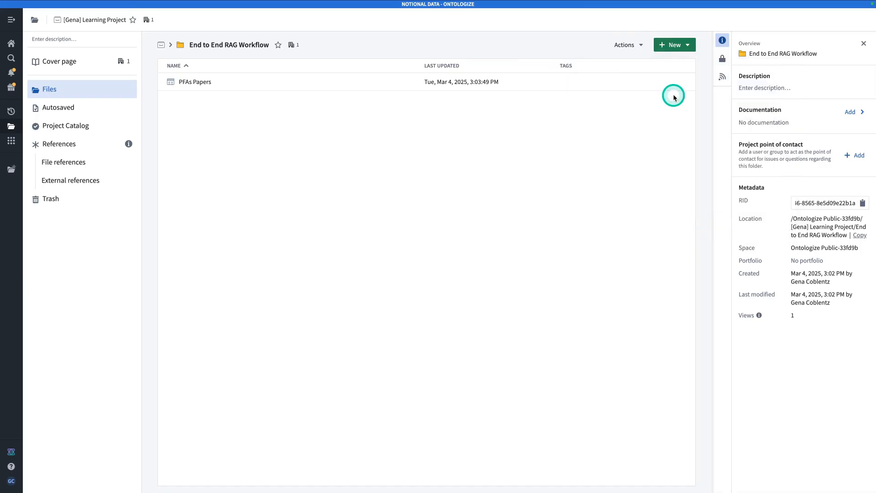
triple_click(468, 210)
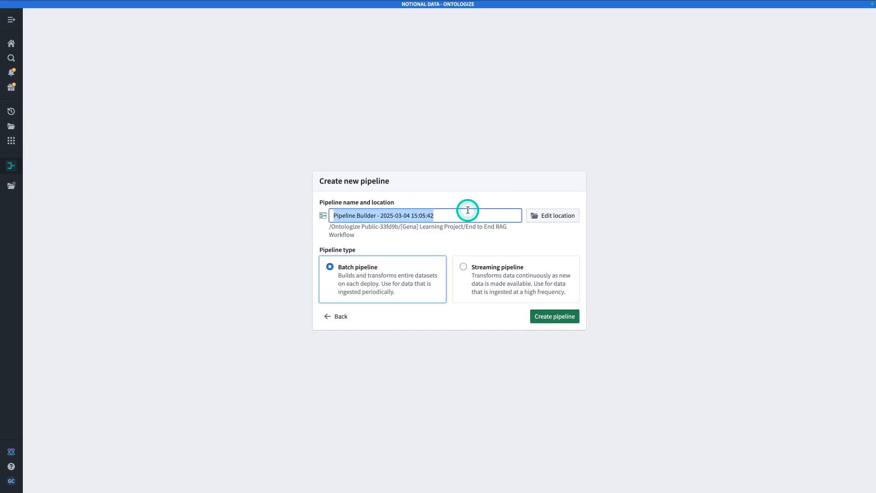
text(Embeddings)
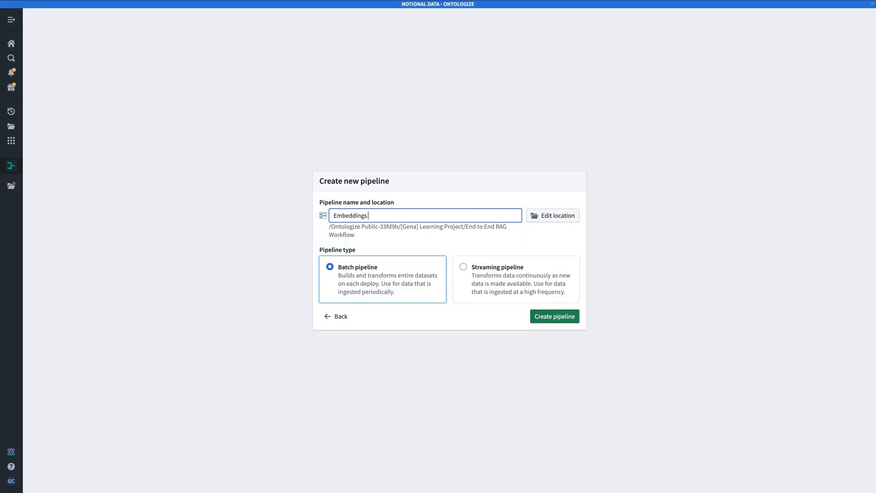
text( Creation)
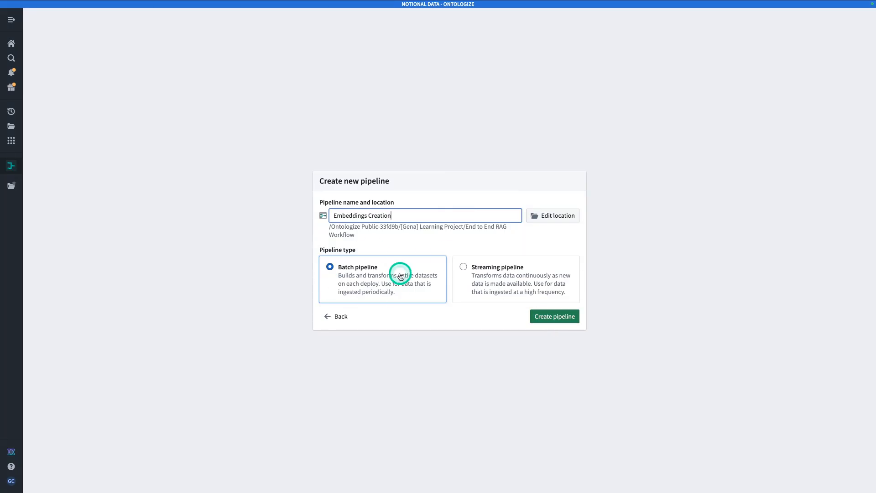
click(577, 319)
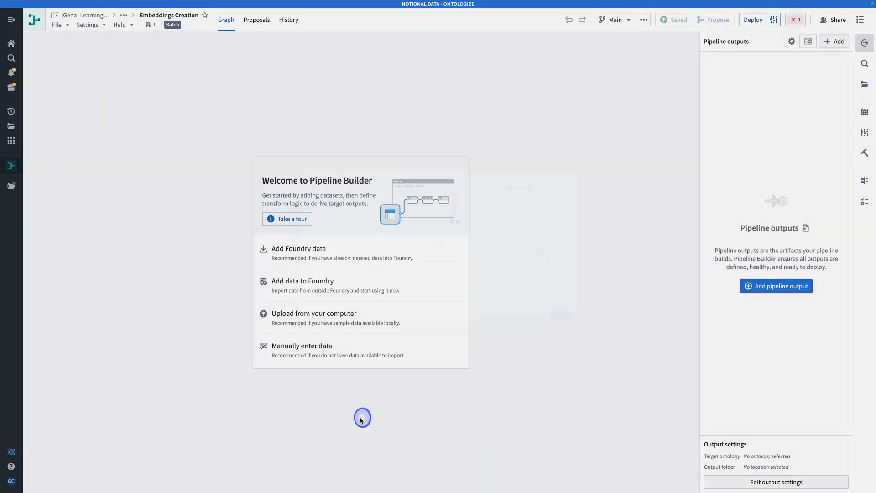
Add the PFAs Papers media set from Foundry as the pipeline's input data.
click(337, 248)
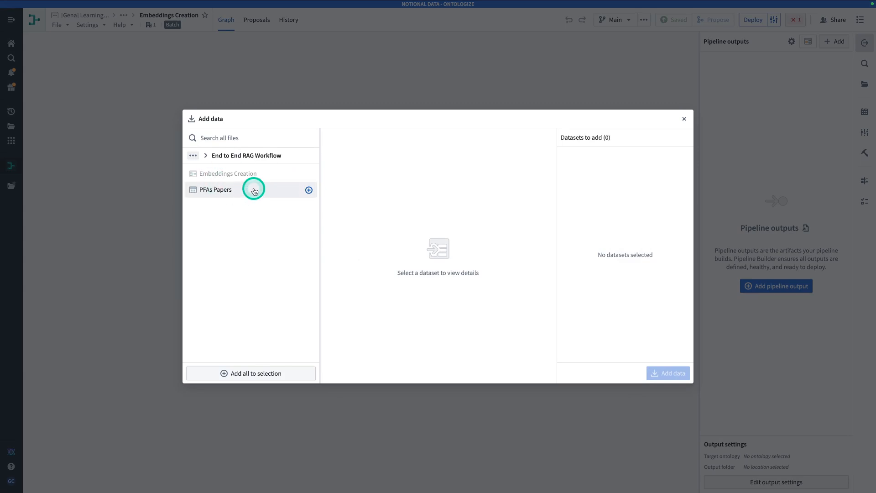
click(309, 190)
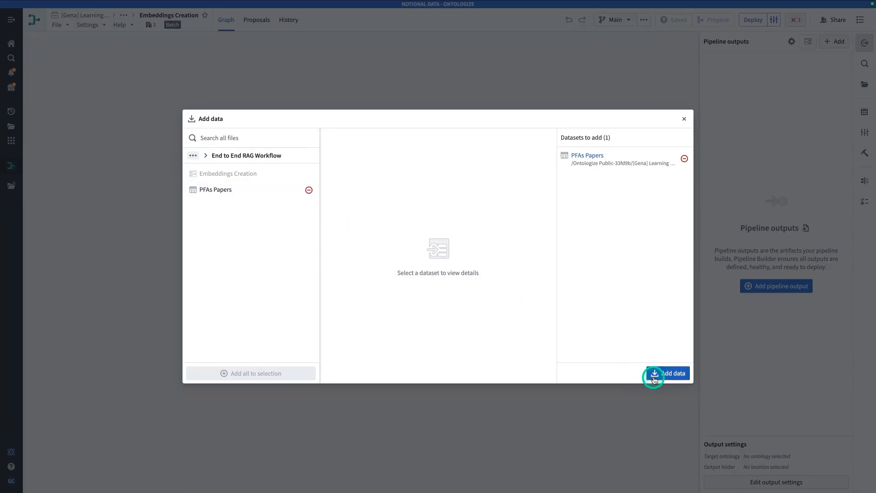
click(679, 379)
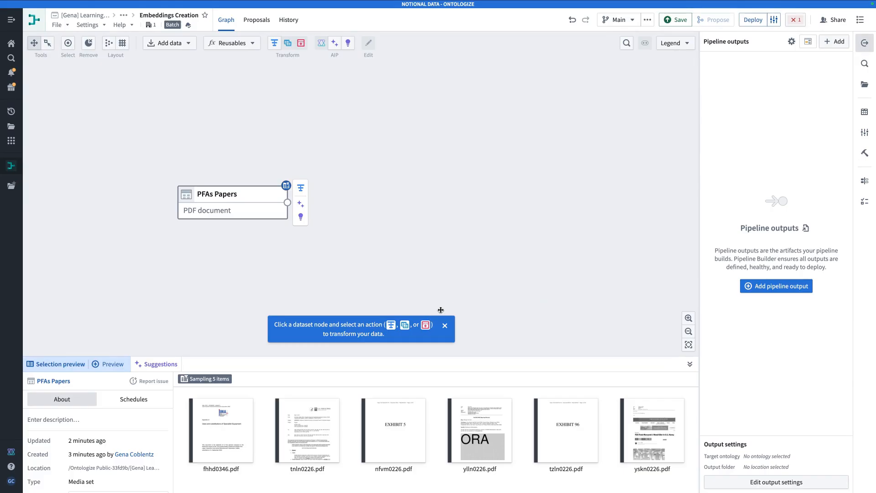
Apply a Convert media set to table rows transform to PFAs Papers, including timestamps and deduplicating by path, and preview its output table.
click(304, 189)
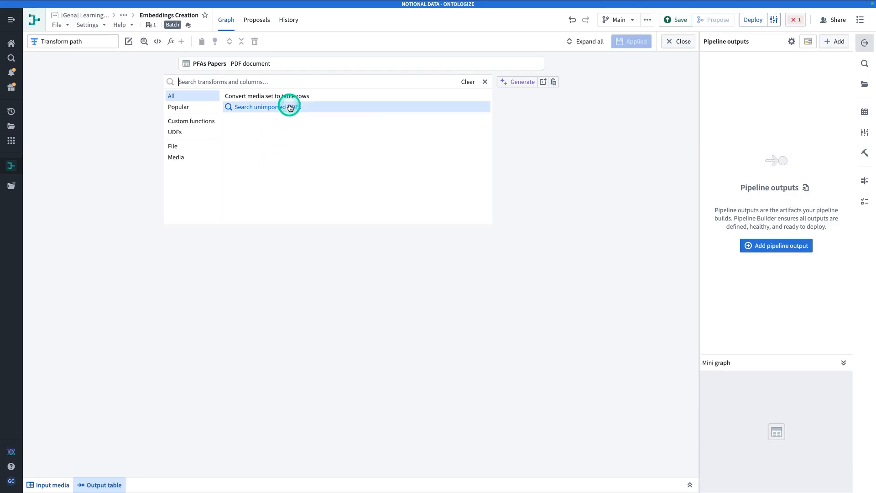
mouse_move(295, 99)
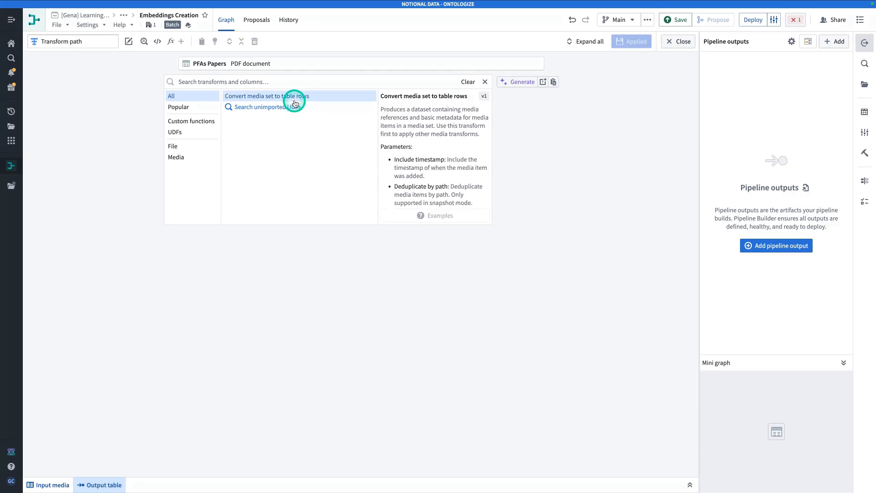
click(319, 95)
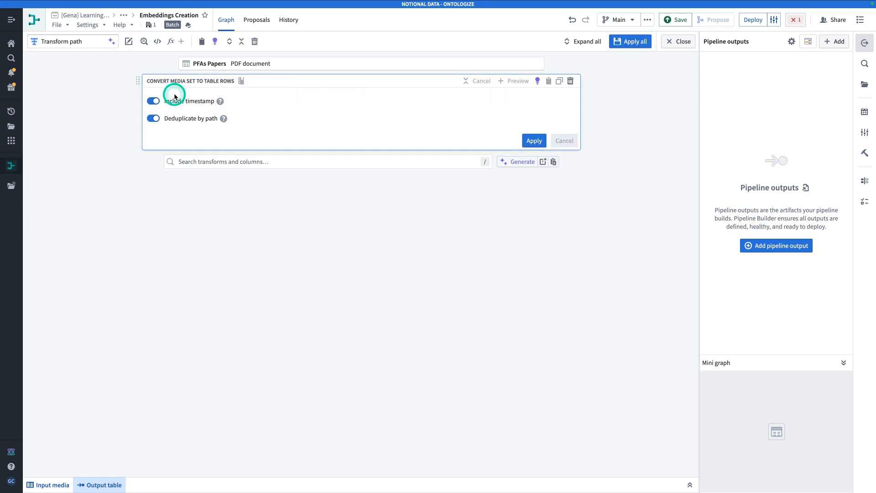
click(534, 140)
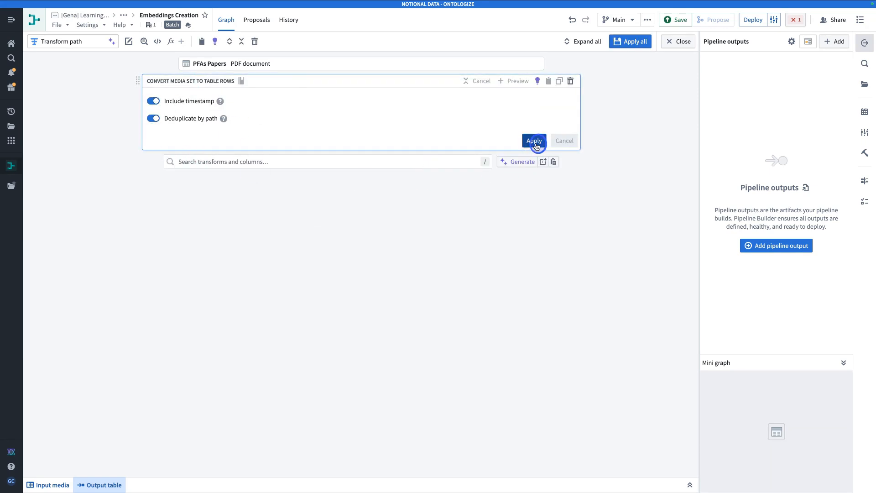
click(92, 483)
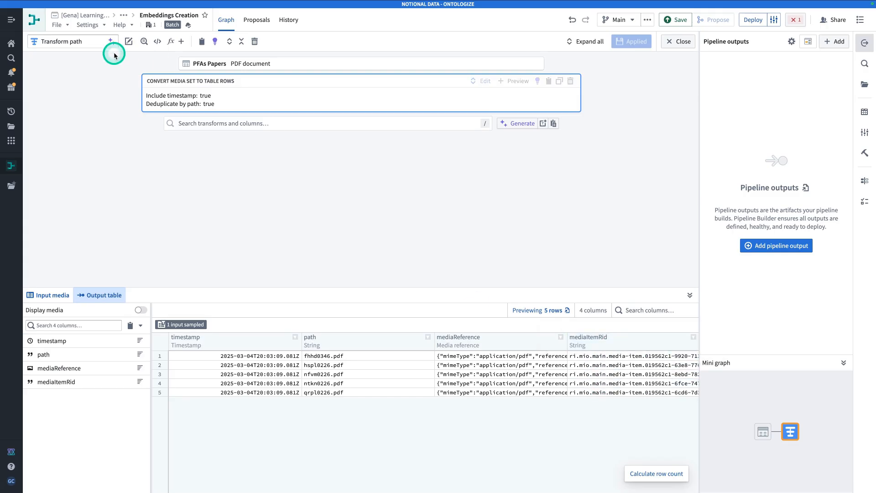
Rename the transform path as Convert to Rows and return to the pipeline graph.
click(69, 42)
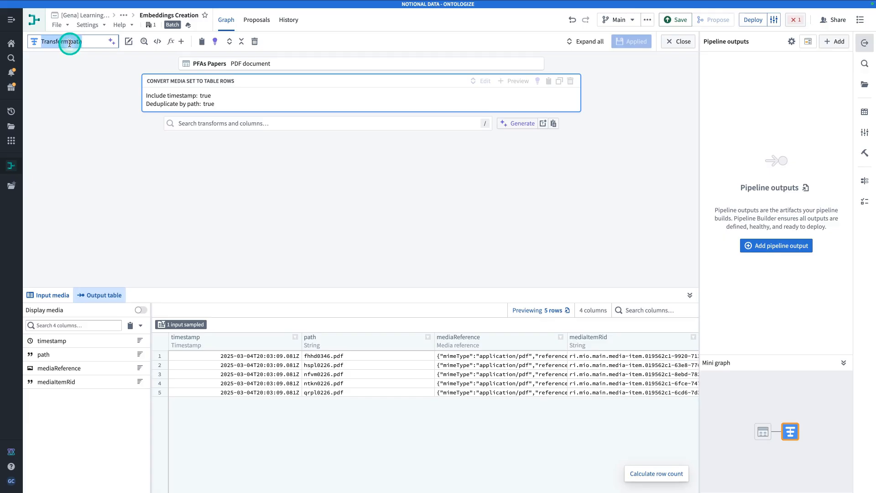
text(Convert to Rows)
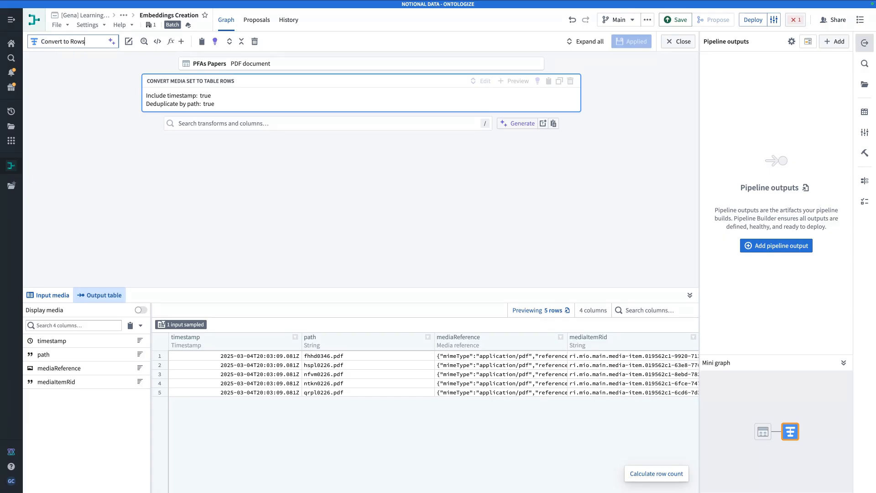
click(679, 42)
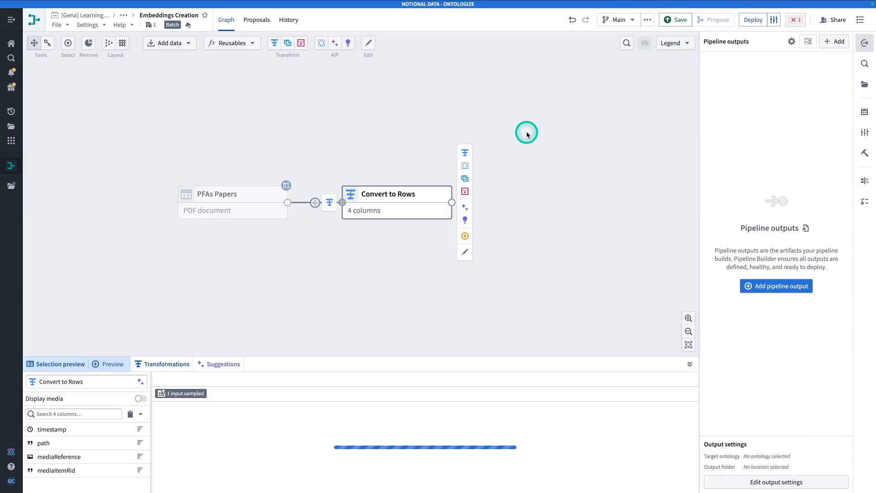
Start a new transform from the Convert to Rows node and name it Extract Text.
drag(526, 134, 427, 139)
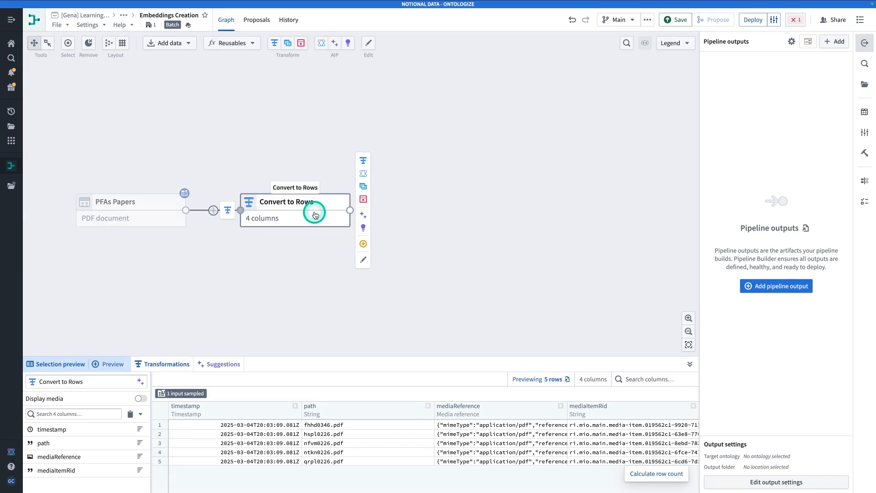
click(374, 164)
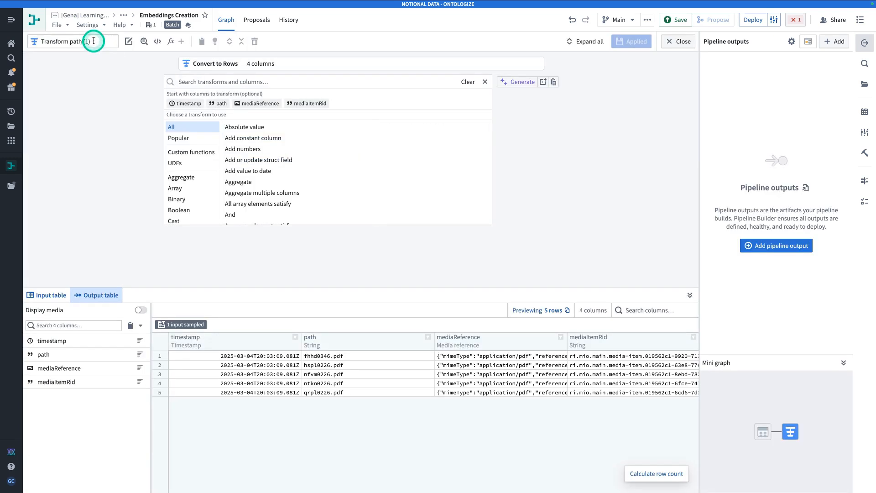
click(93, 40)
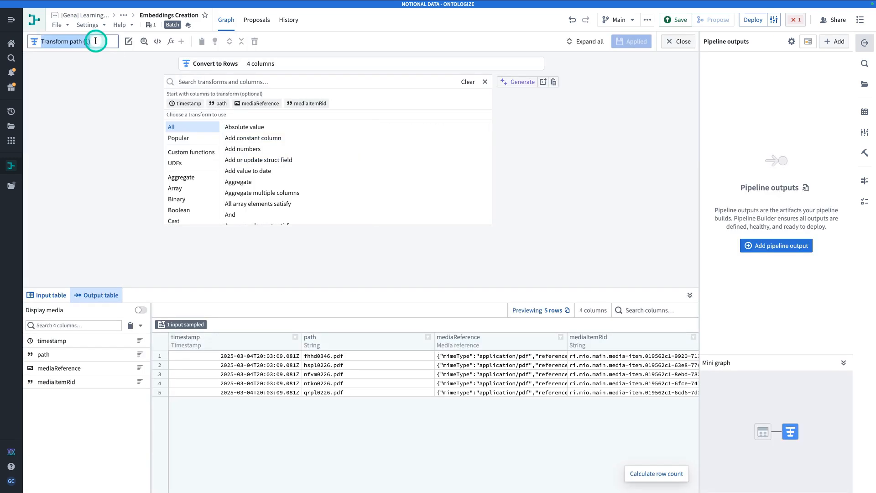
text(Extra)
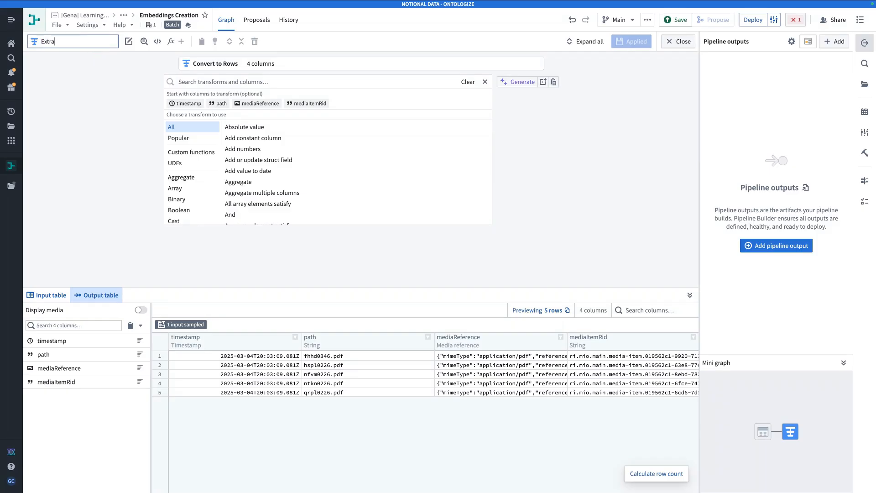
text(ct Text)
key(Return)
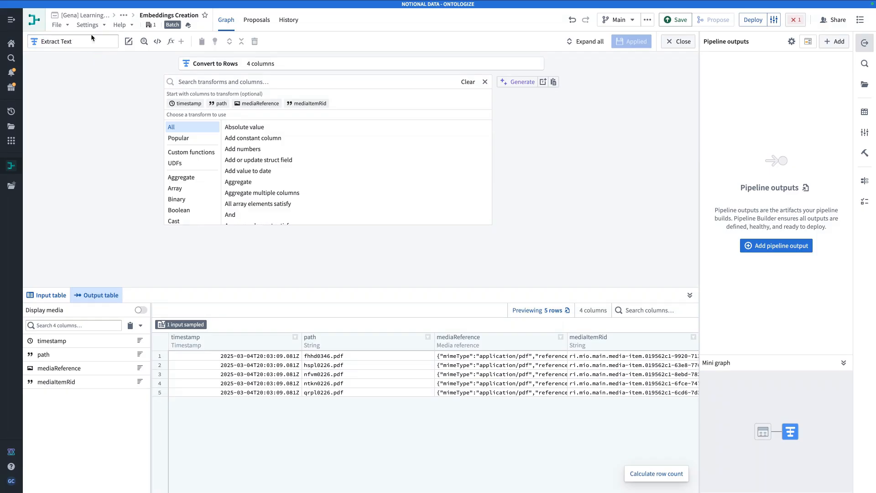
Add a PDF text extraction to the Extract Text transform and set its extract method to OCR.
click(220, 80)
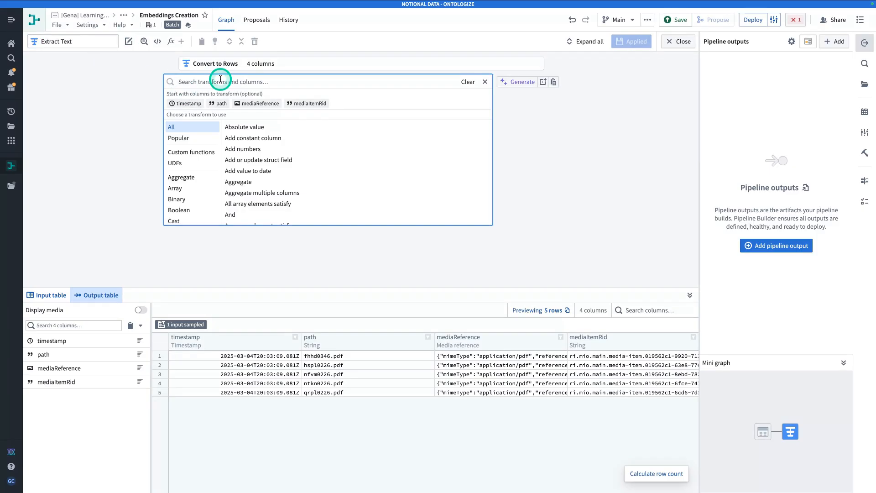
text(pdf)
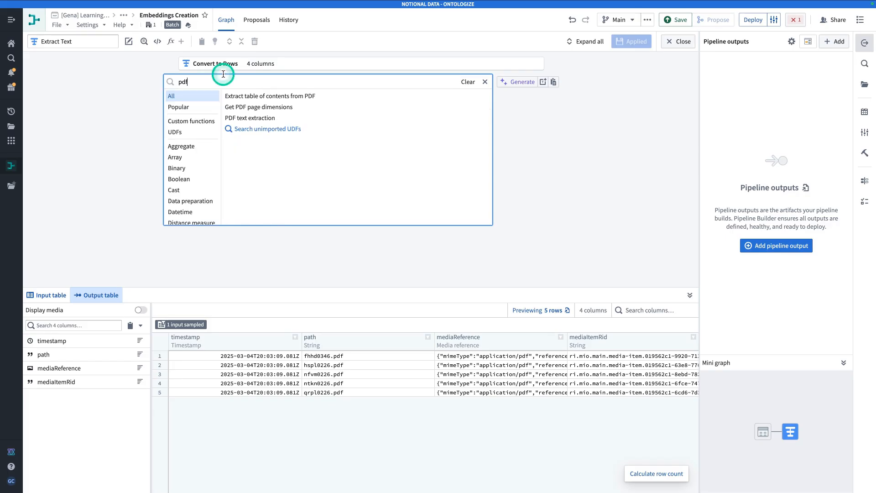
click(258, 119)
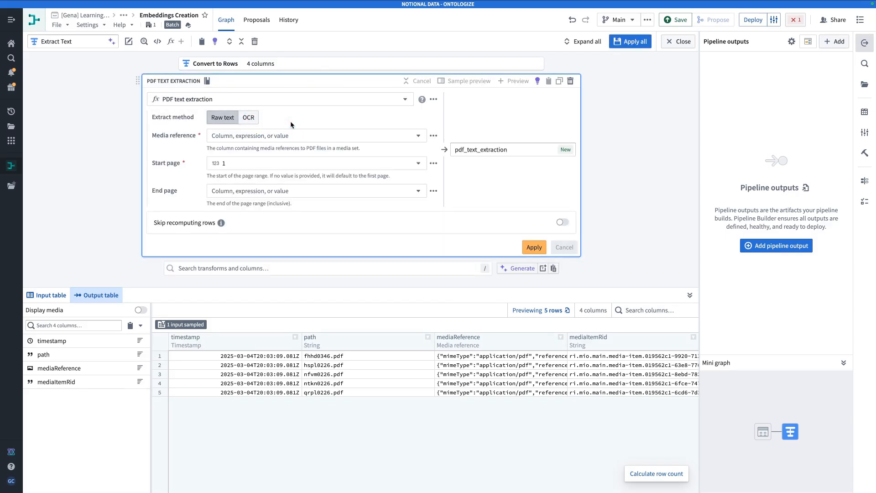
click(228, 121)
click(253, 116)
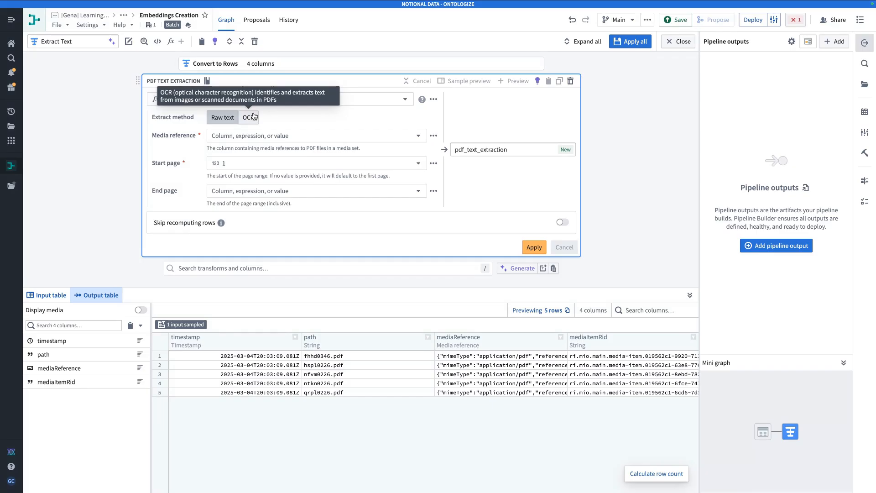
click(254, 117)
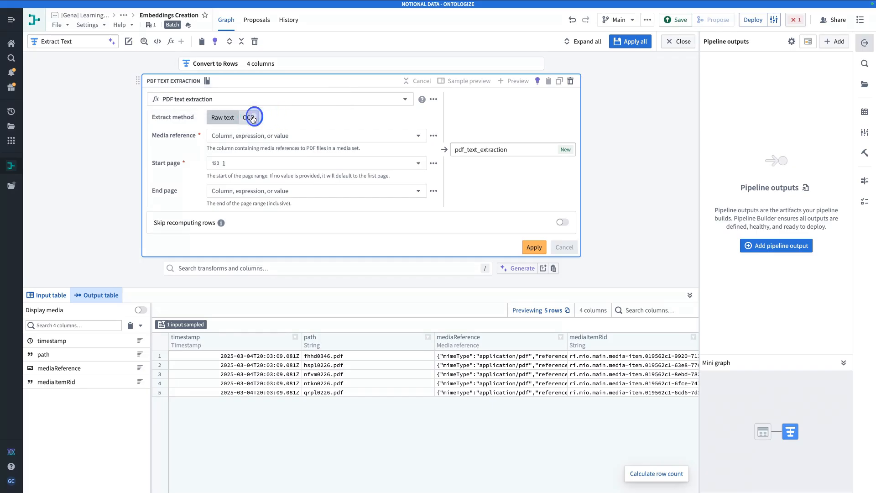
Set the PDF text extraction's media reference to the mediaReference column.
click(255, 137)
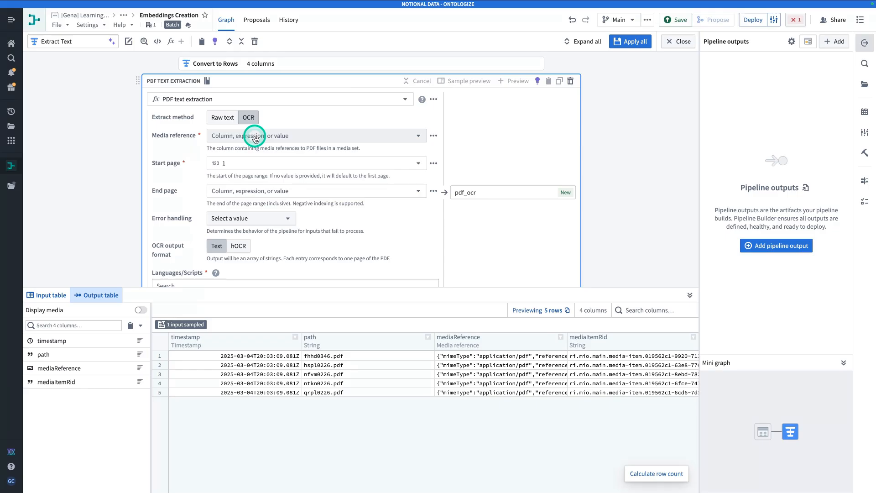
click(270, 170)
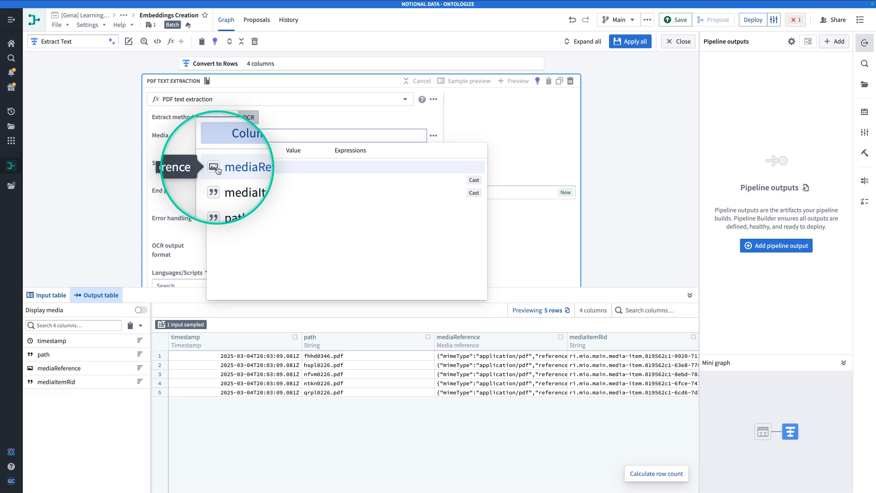
click(251, 167)
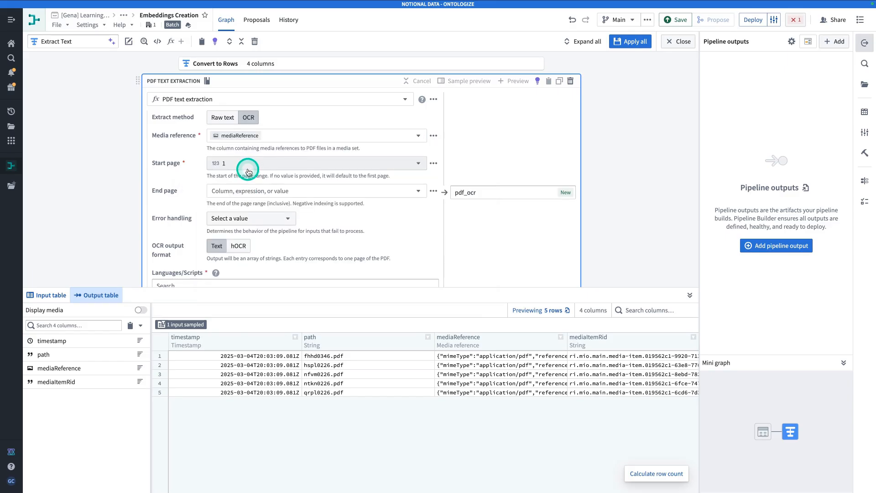
Set the OCR language of the PDF text extraction to English.
scroll(249, 171, down, 1)
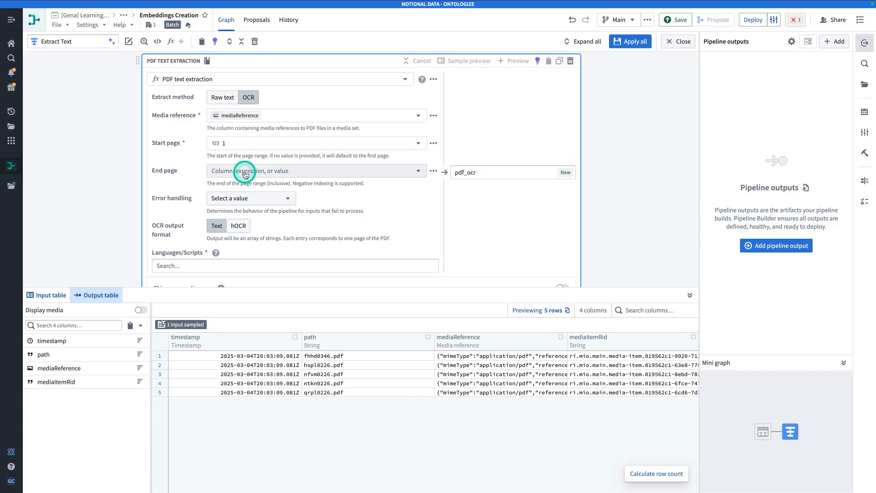
scroll(238, 173, down, 1)
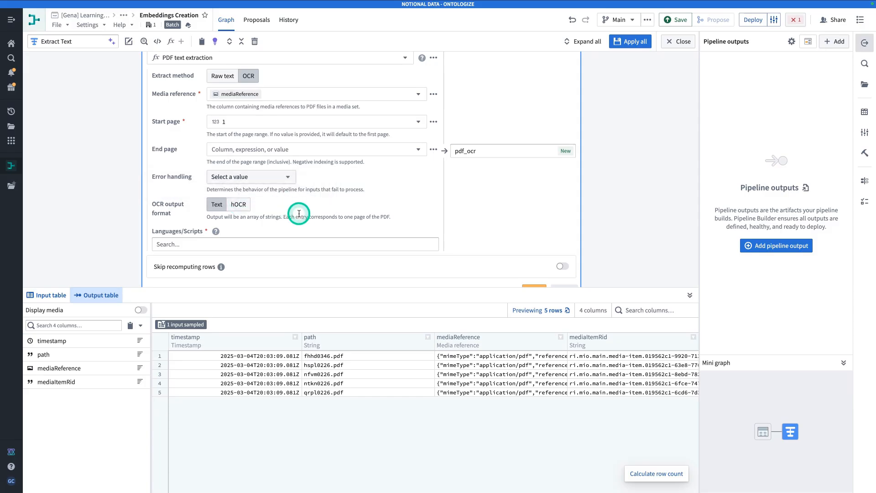
scroll(284, 215, down, 1)
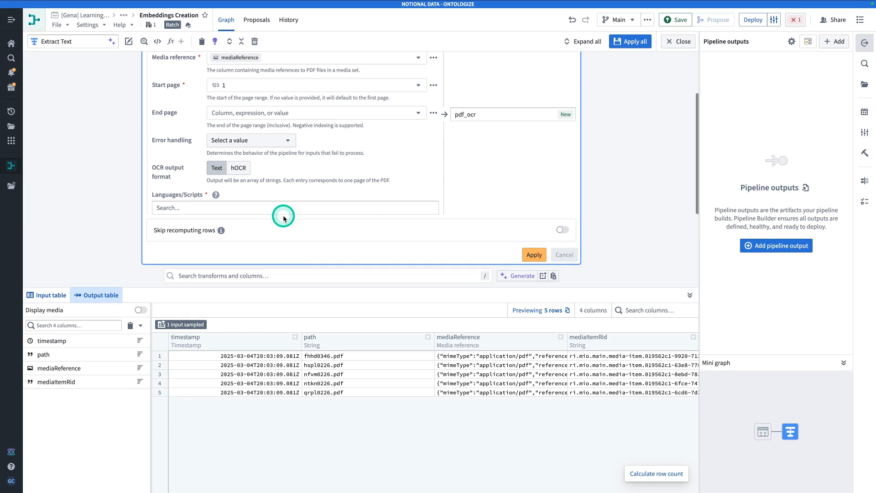
click(261, 208)
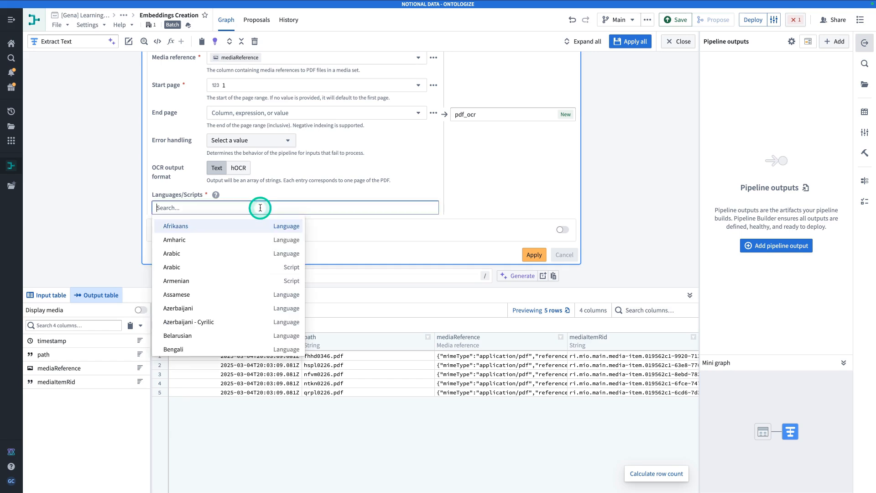
text(english)
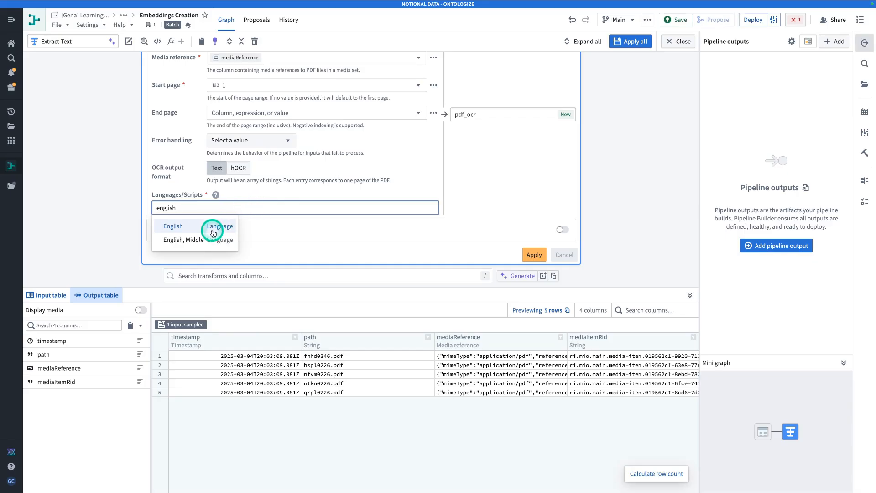
click(213, 227)
Name the extraction's output column text, apply the transform and inspect the extracted text in the first row.
scroll(397, 183, up, 1)
click(496, 139)
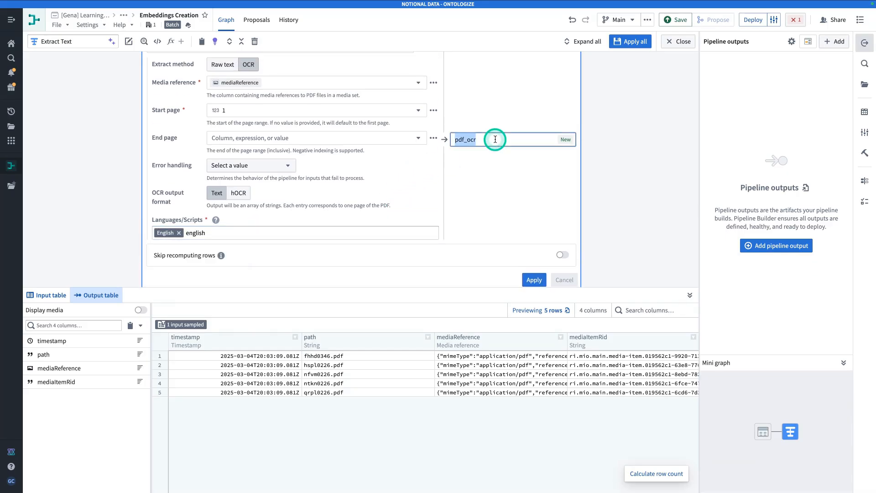
text(text)
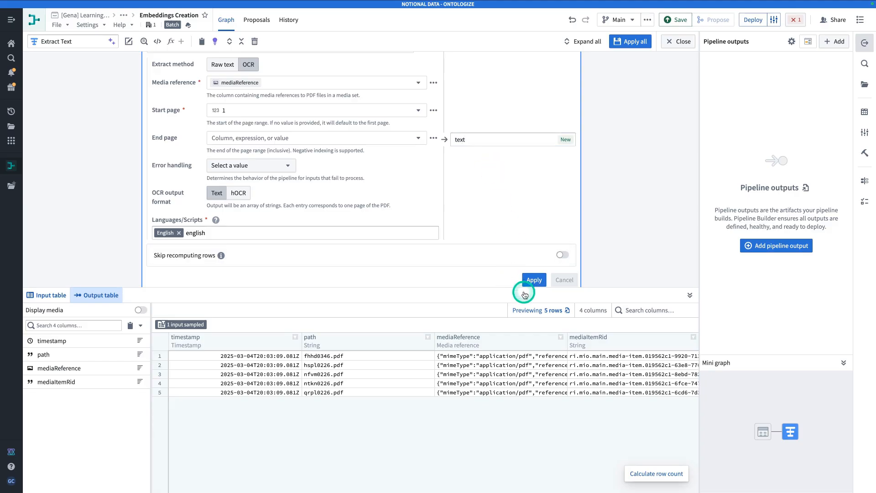
click(534, 280)
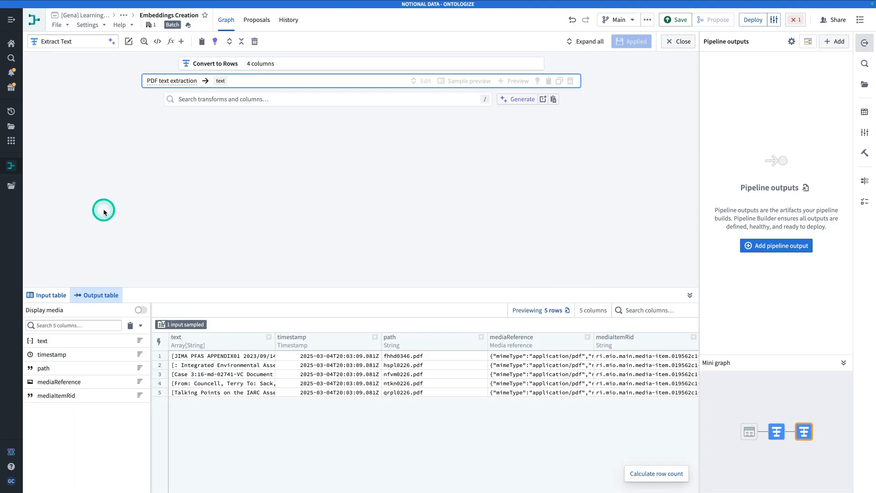
click(235, 357)
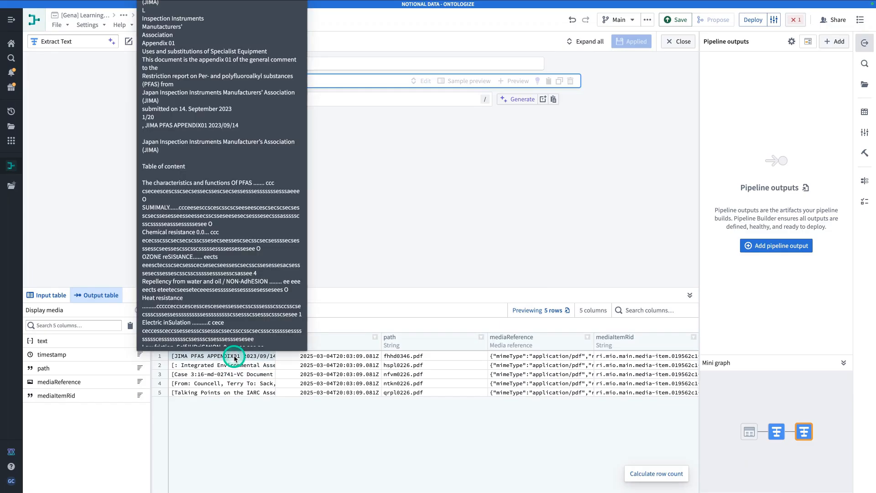
click(264, 429)
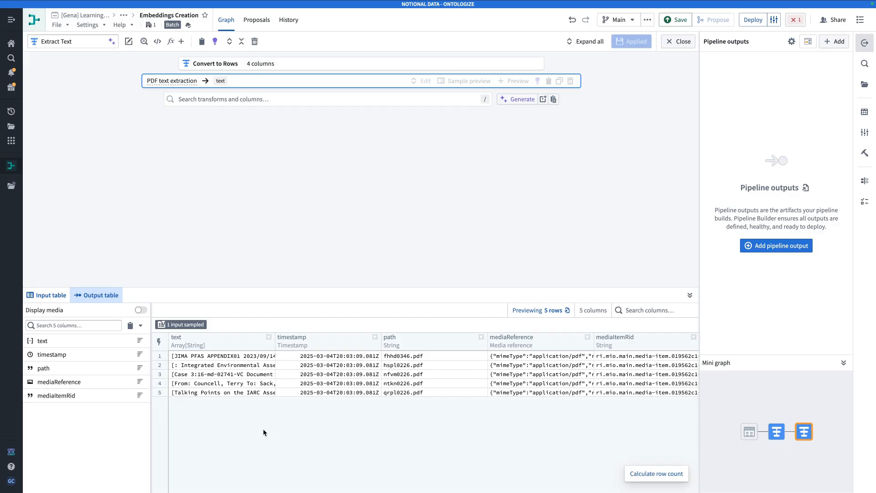
mouse_move(228, 393)
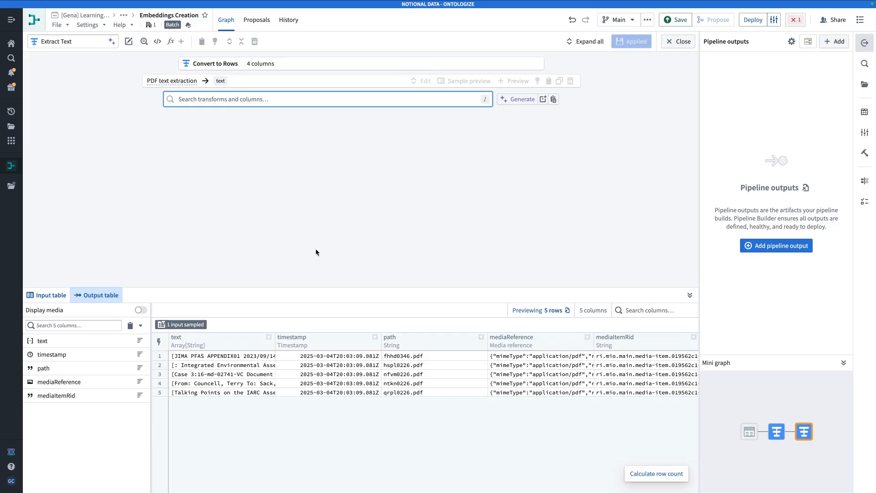
Add an Explode array with position transform after the PDF text extraction.
click(225, 200)
click(240, 100)
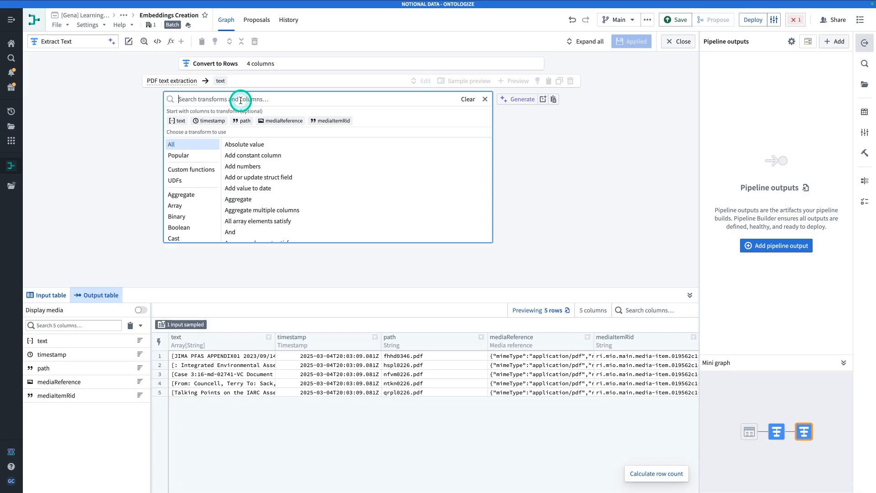
text(explode)
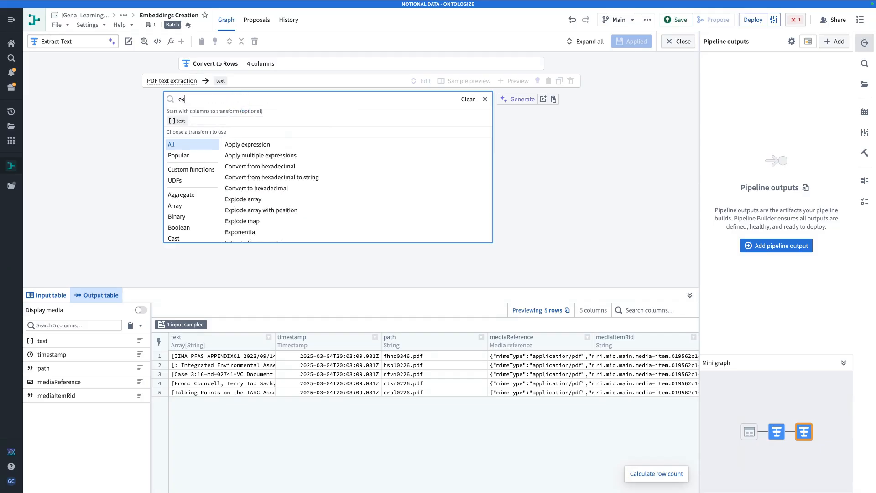
mouse_move(290, 121)
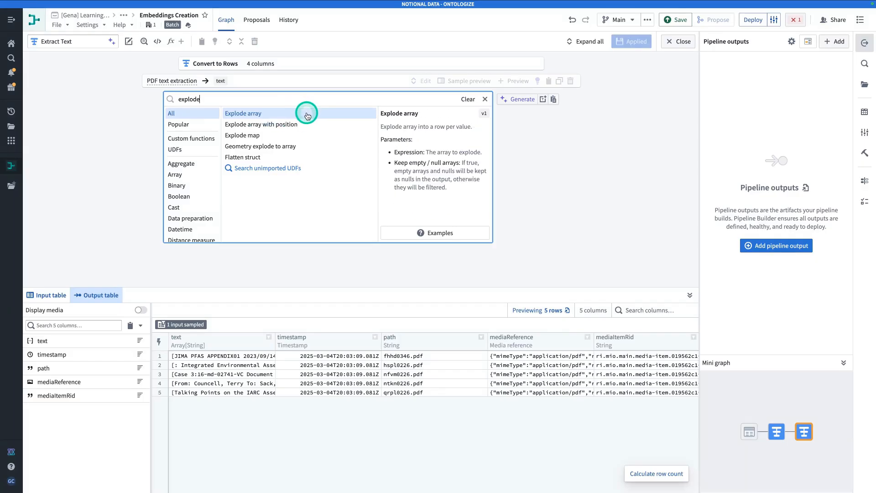
click(307, 116)
click(301, 123)
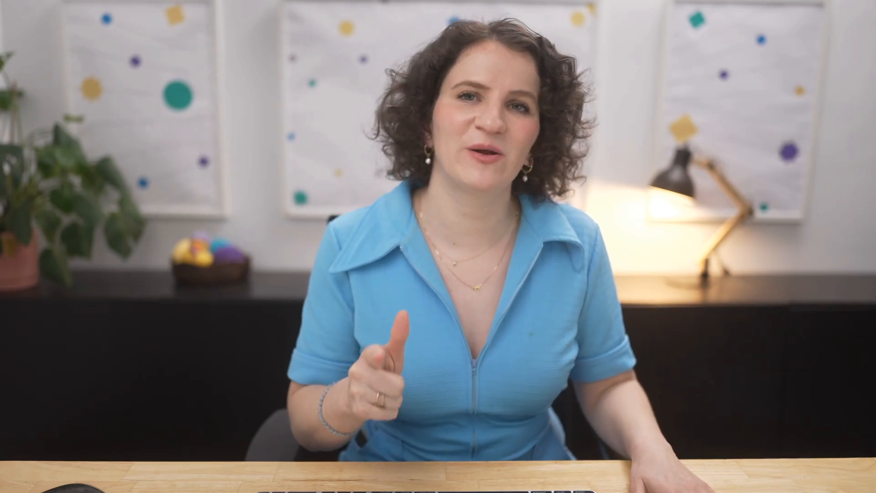
click(295, 126)
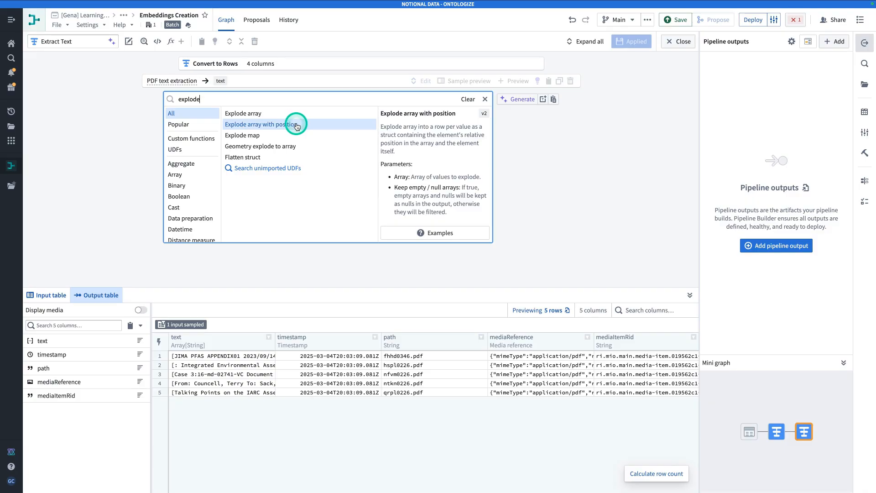
click(295, 127)
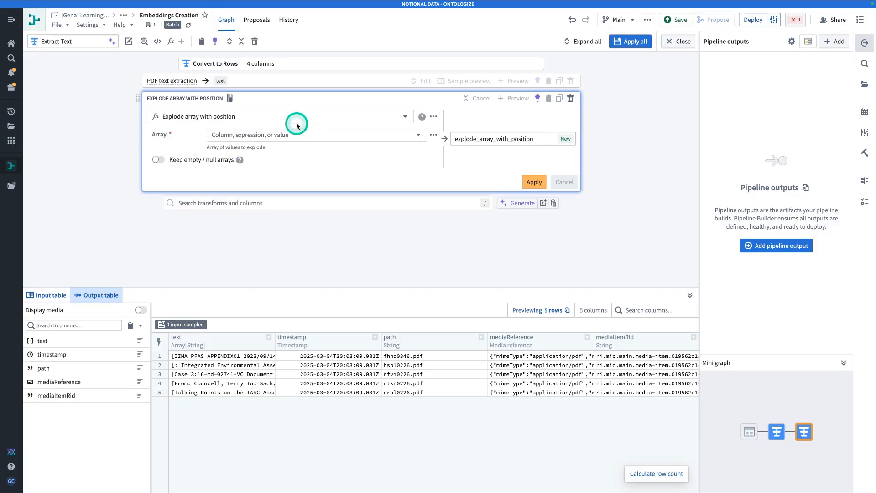
Use the text column as the array to explode, replacing that column, and apply the transform.
click(288, 134)
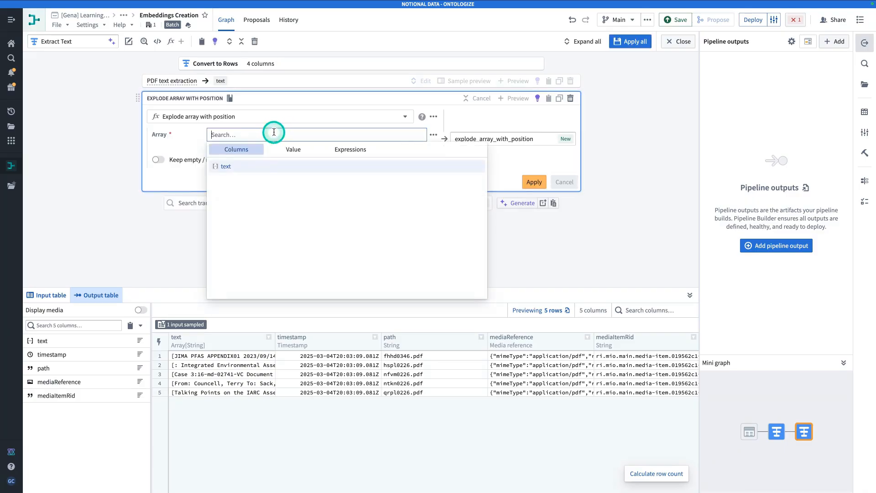
click(259, 170)
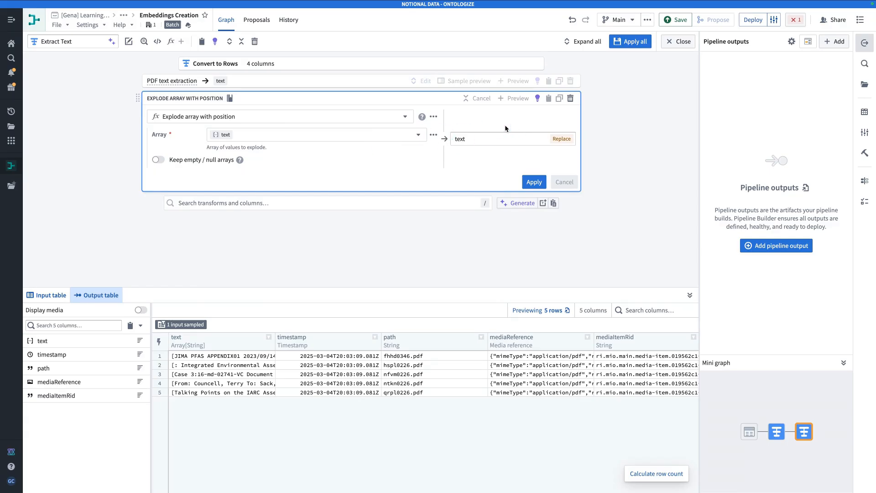
click(532, 184)
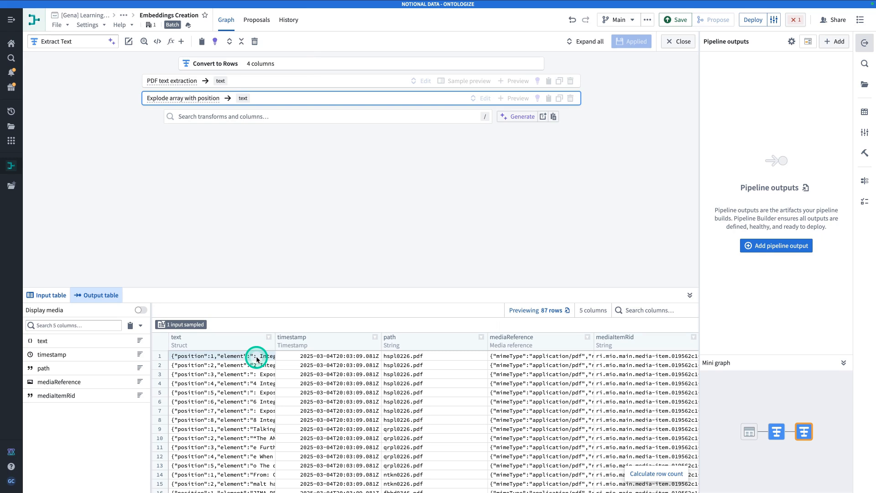
mouse_move(257, 360)
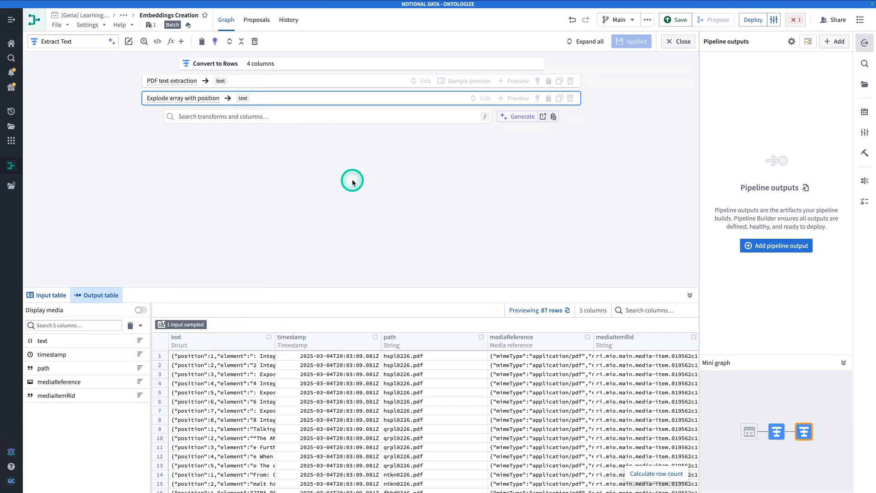
Add an Extract many struct fields transform that takes the text column as its struct.
click(316, 118)
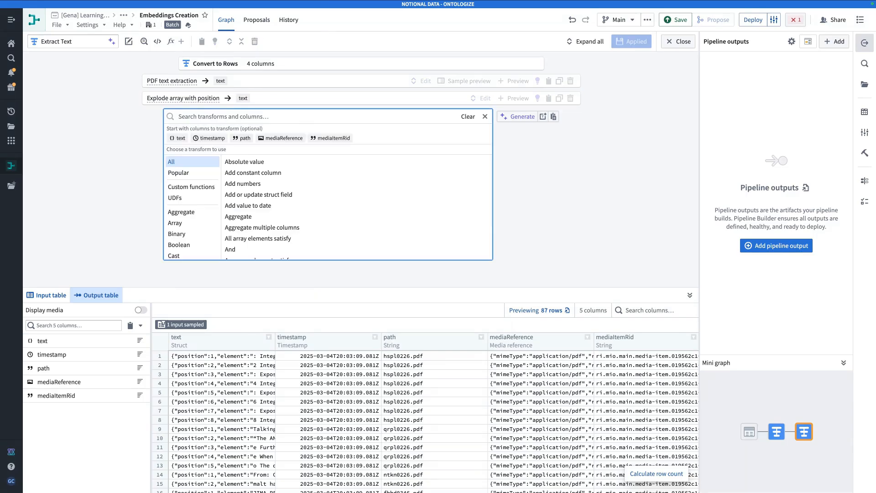
text(extract many)
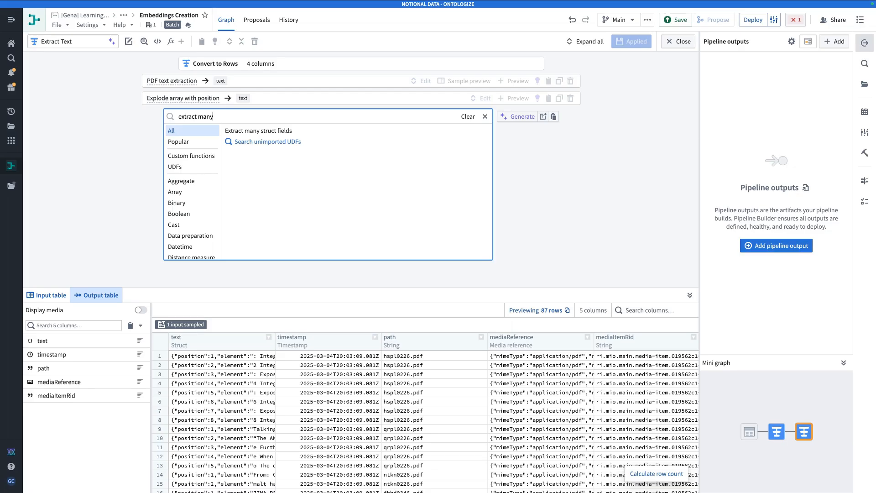
click(267, 131)
click(290, 147)
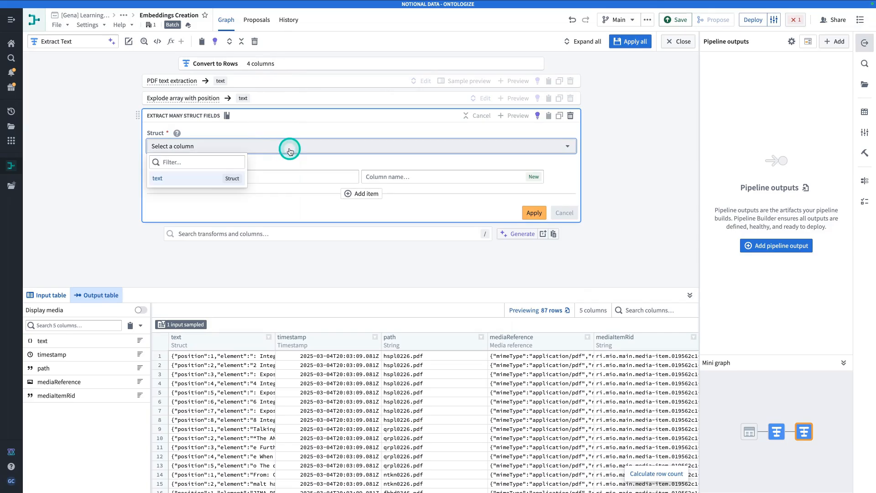
click(205, 177)
Extract the struct's position field into a new column named page.
click(205, 176)
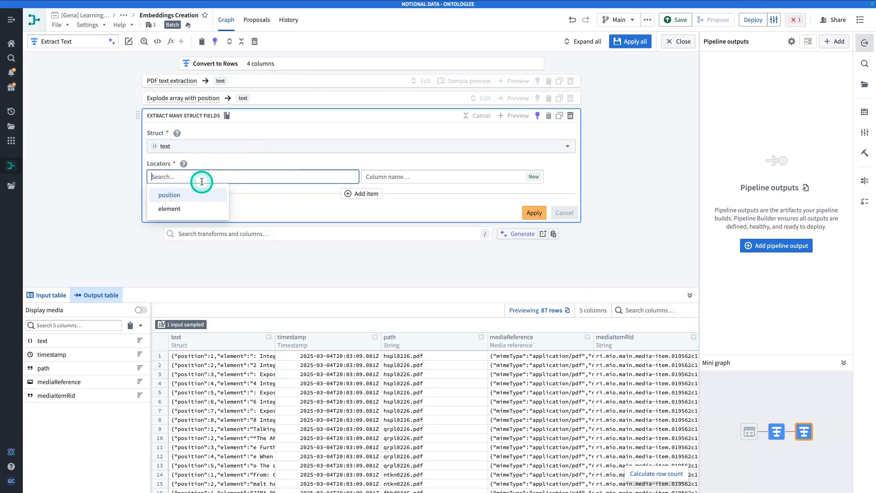
click(201, 194)
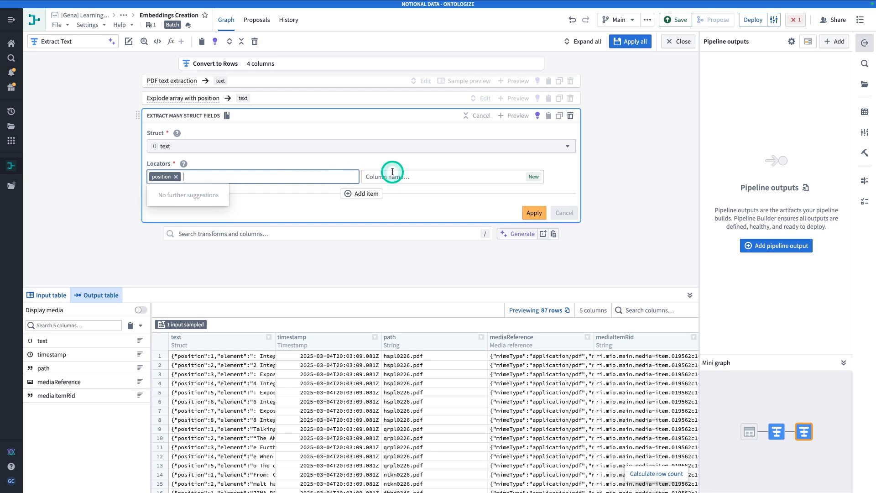
click(408, 181)
text(page)
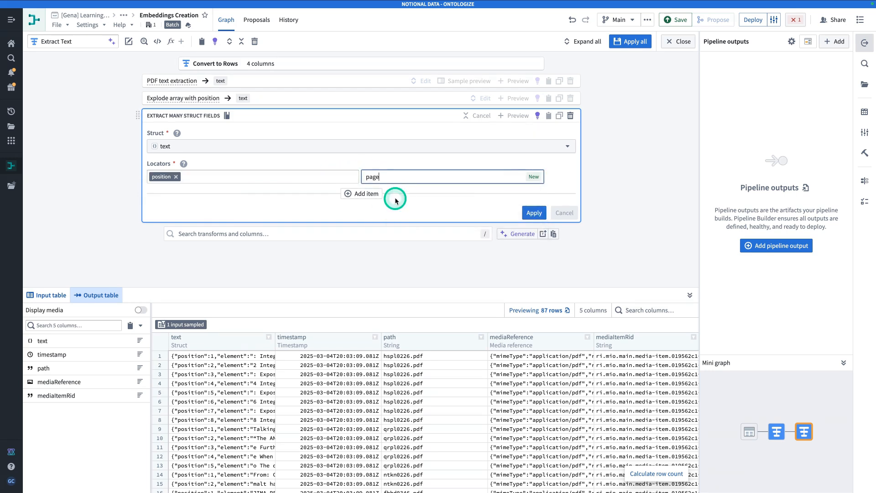
Add a second locator that extracts the element field into the text column, replacing it.
click(362, 193)
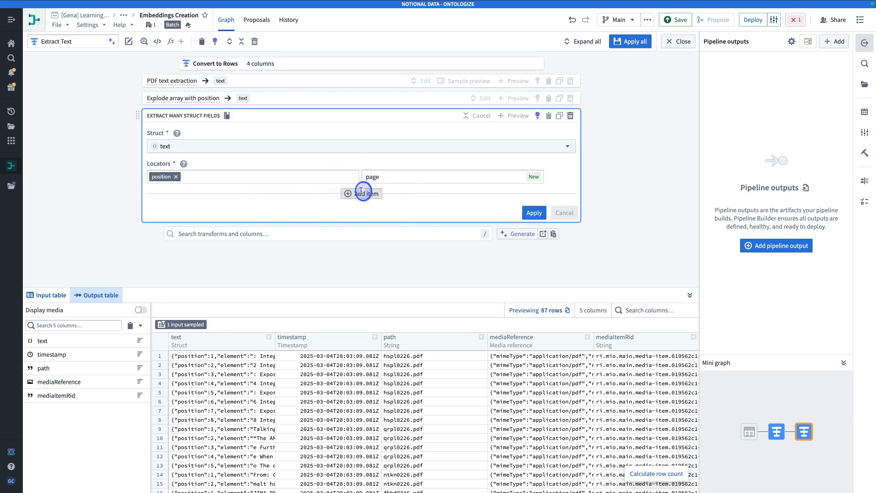
click(206, 197)
text(elem)
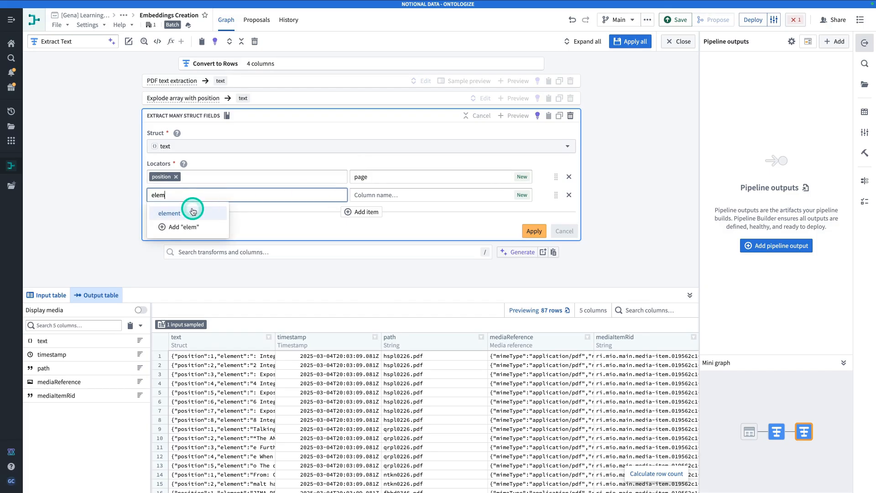
key(Return)
click(413, 195)
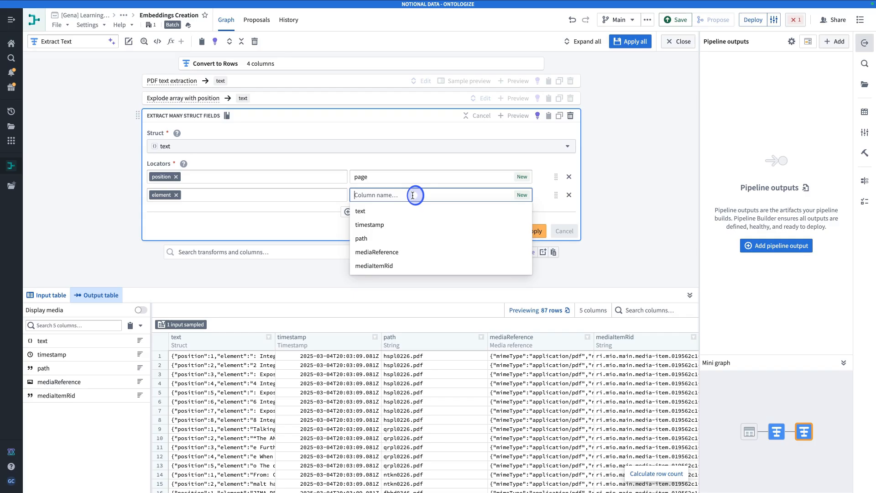
text(text)
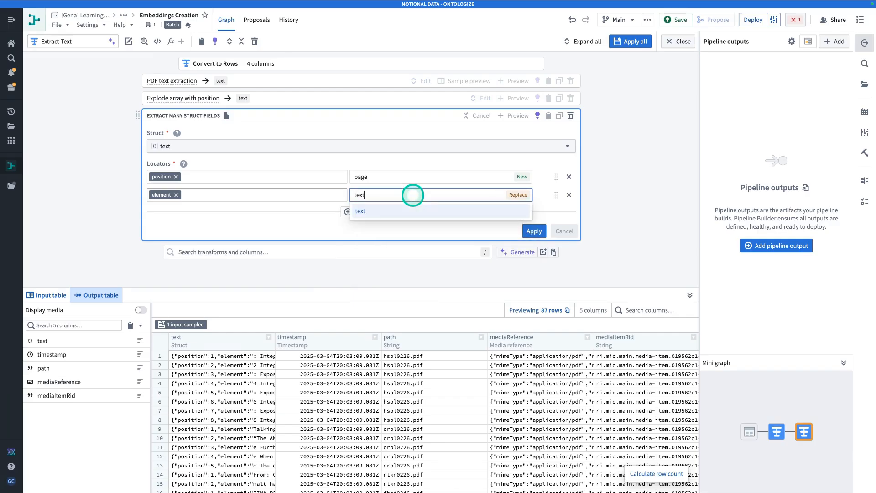
click(299, 229)
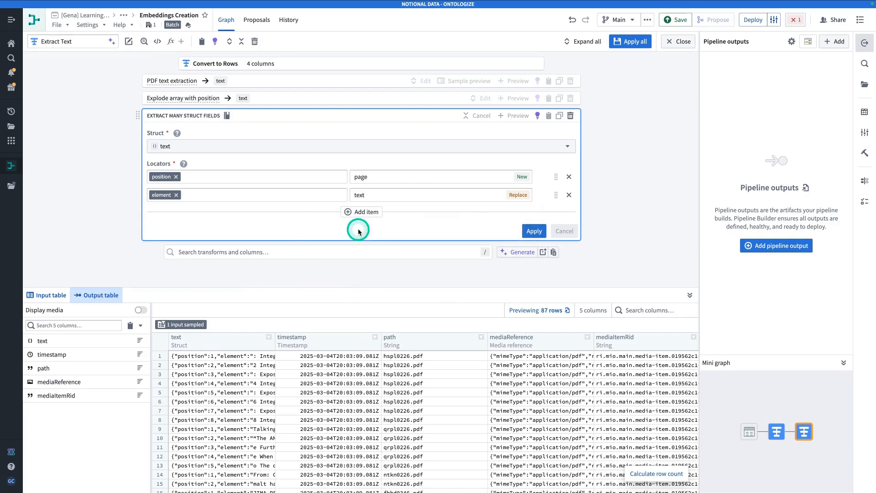
Apply the struct field extraction and return from Extract Text to the pipeline graph.
click(521, 230)
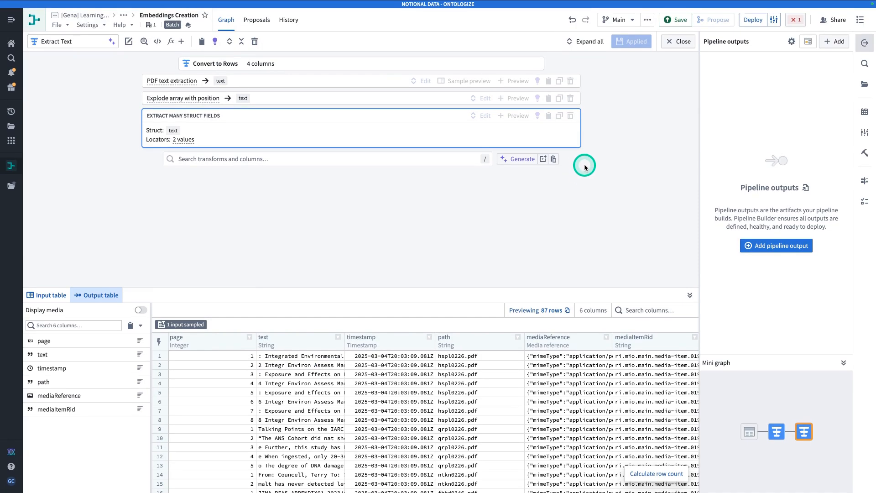
click(673, 46)
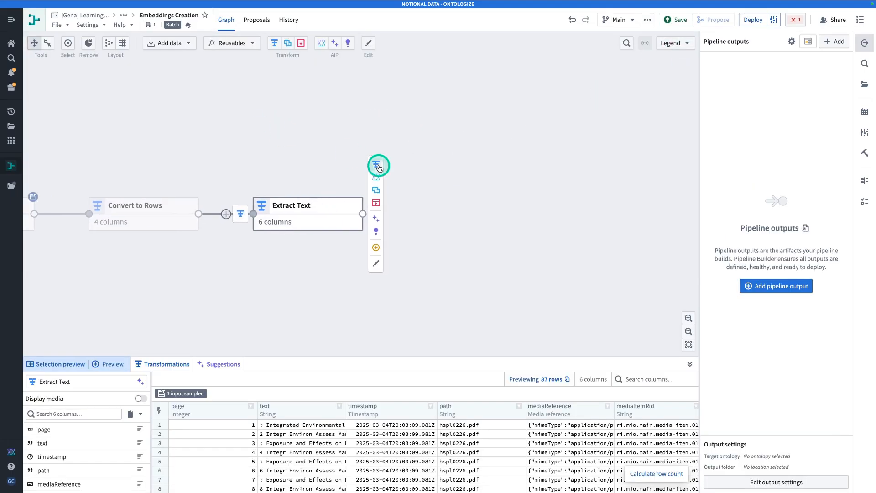
mouse_move(382, 168)
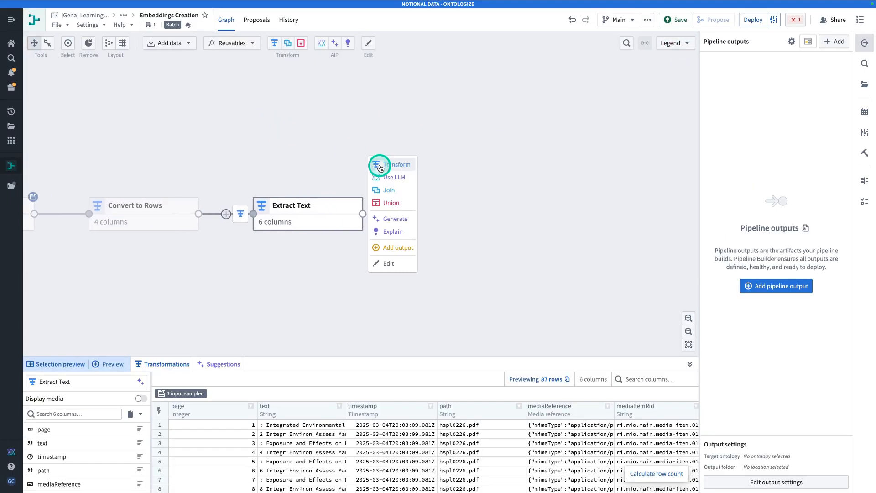
Examine the extracted page text in the Extract Text node's output preview.
drag(303, 356, 302, 191)
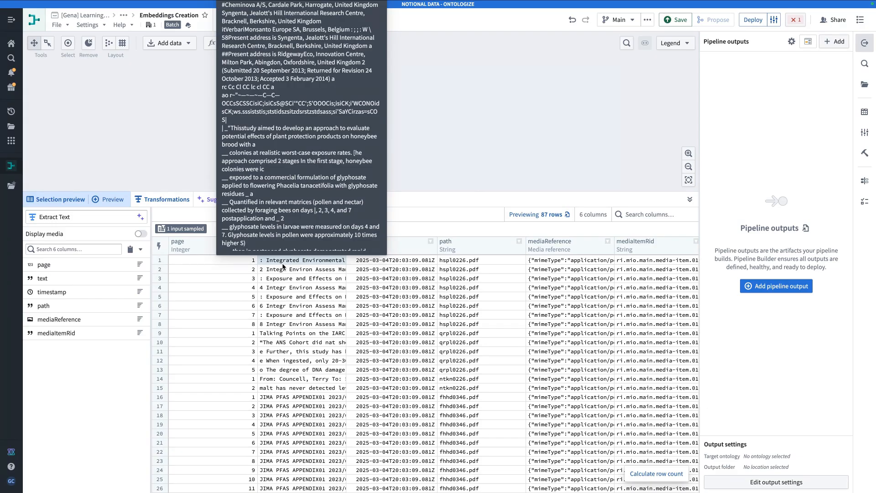
drag(409, 190, 409, 200)
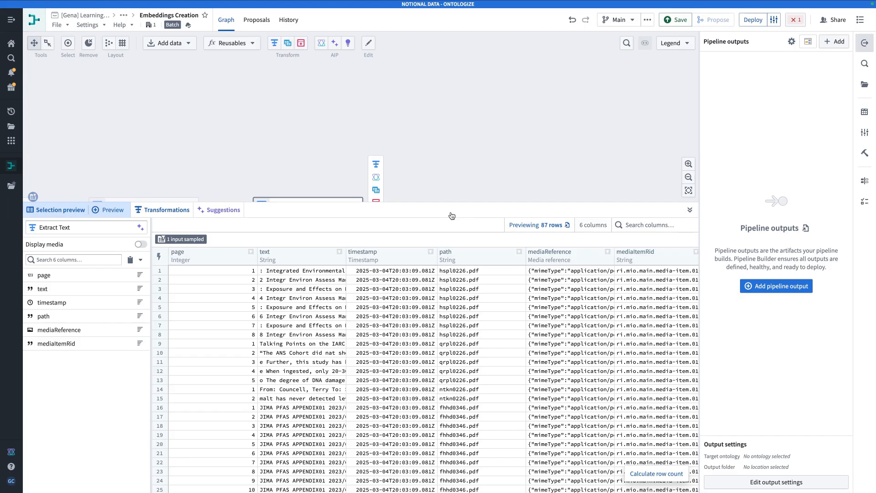
click(304, 388)
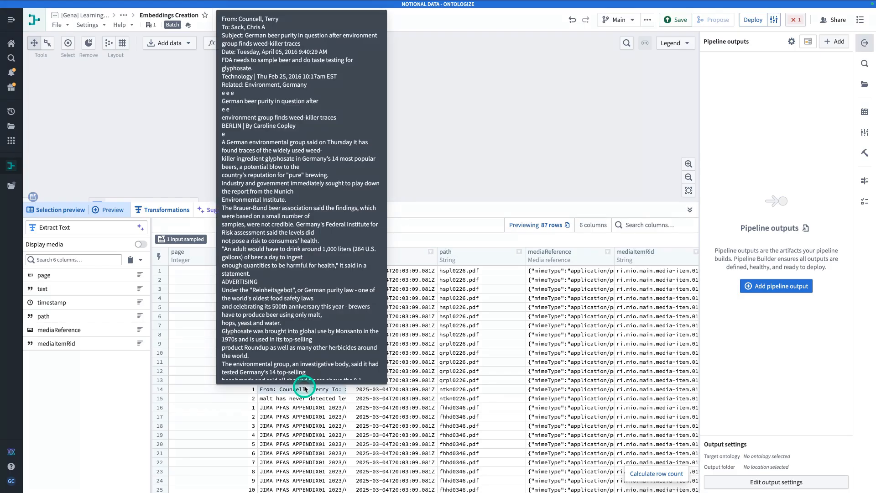
click(383, 380)
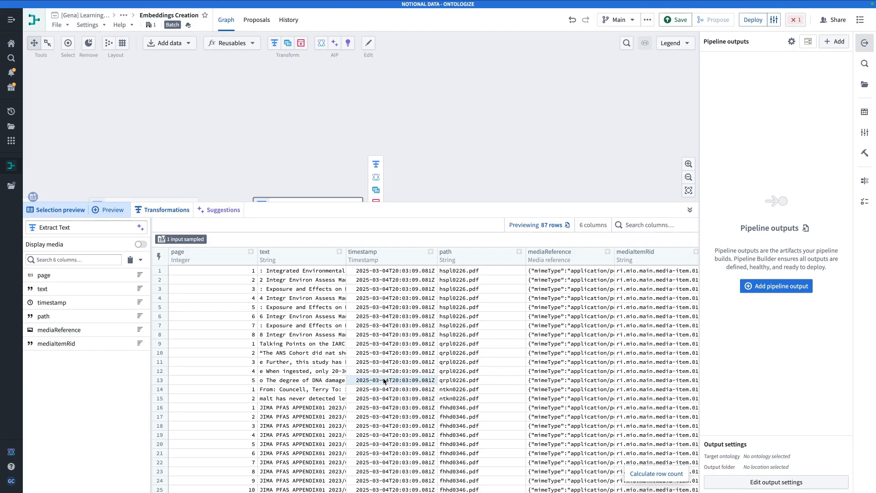
drag(423, 202, 425, 356)
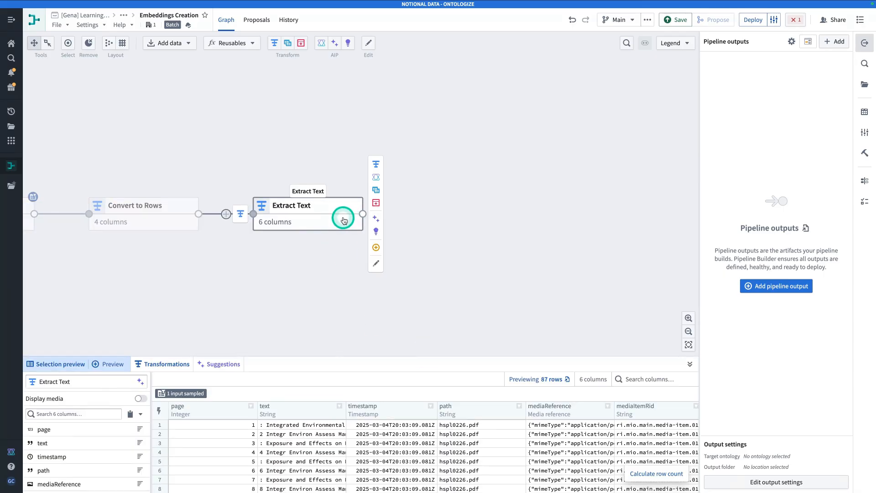
Add a transform node after Extract Text and name it Chunk Text.
mouse_move(375, 203)
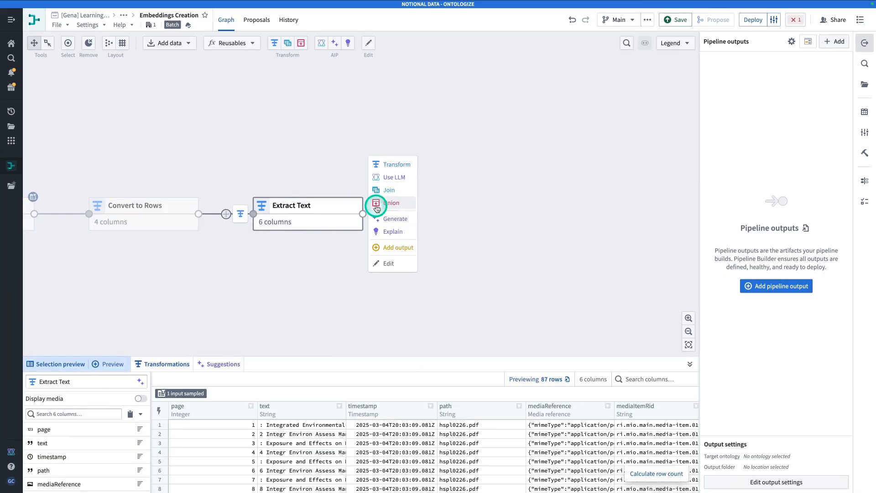
click(389, 167)
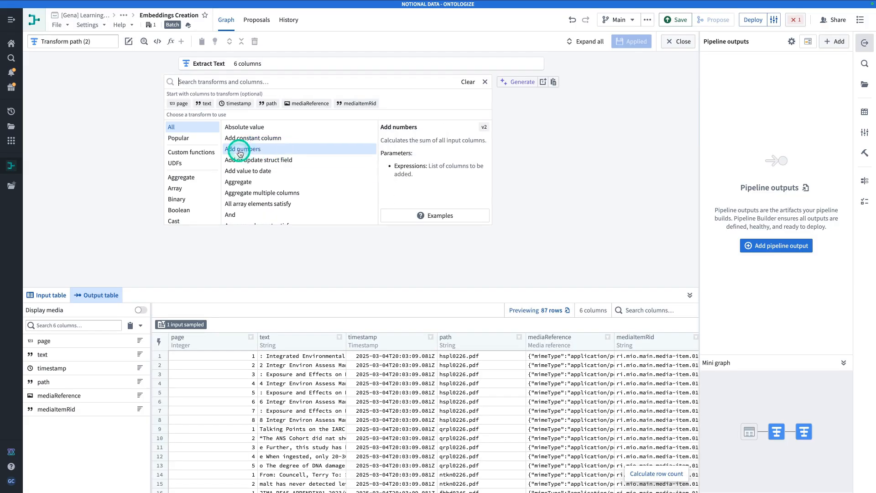
click(98, 45)
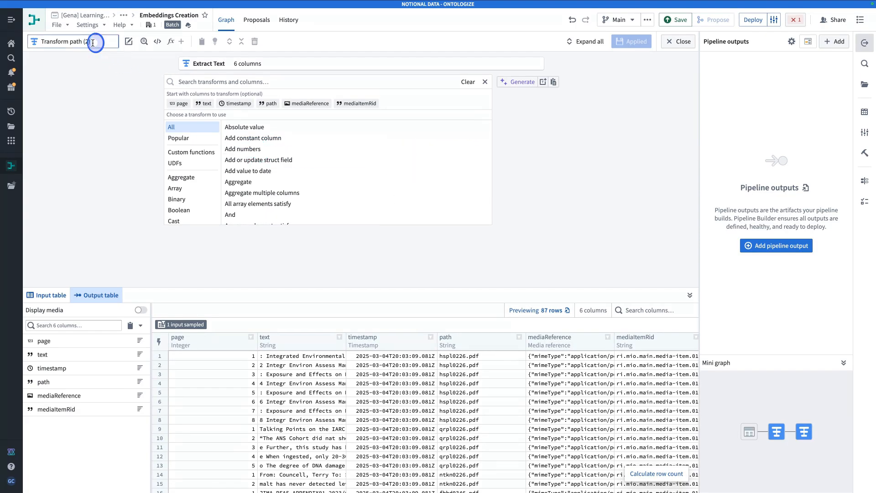
key(ctrl+a)
text(Chunk Text)
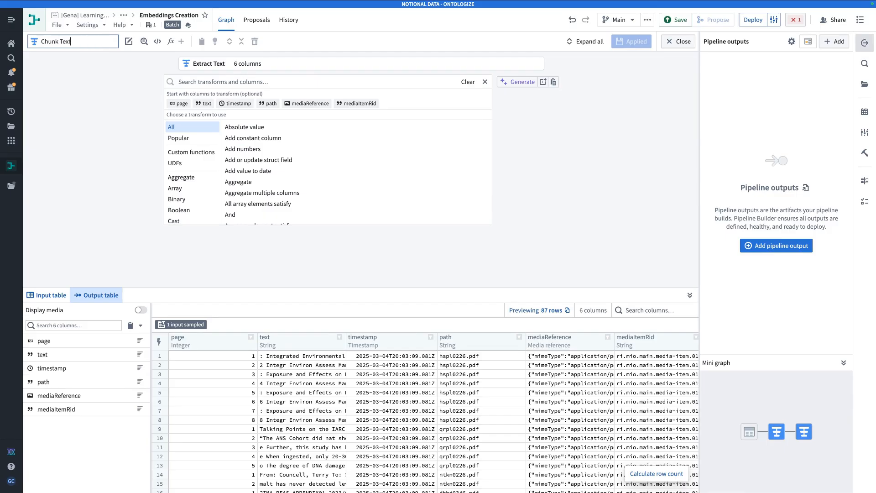
key(Return)
Add a Chunk string transform that uses the text column as its expression.
click(263, 83)
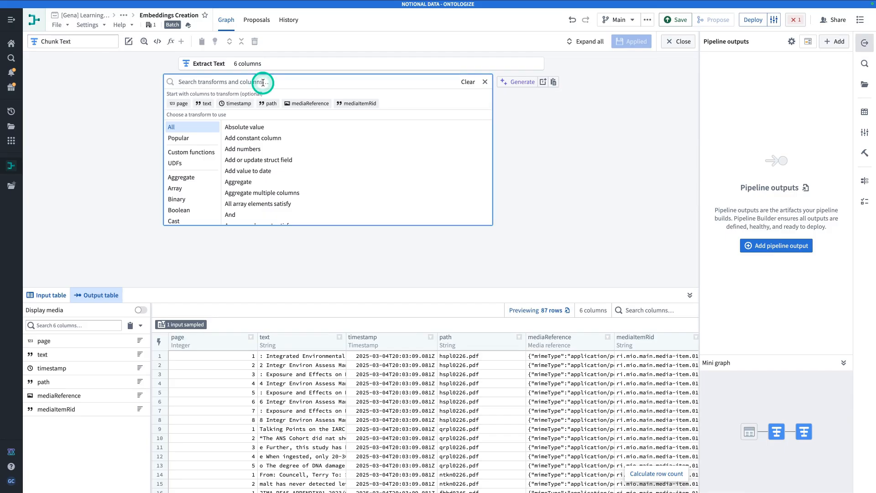
text(chunk)
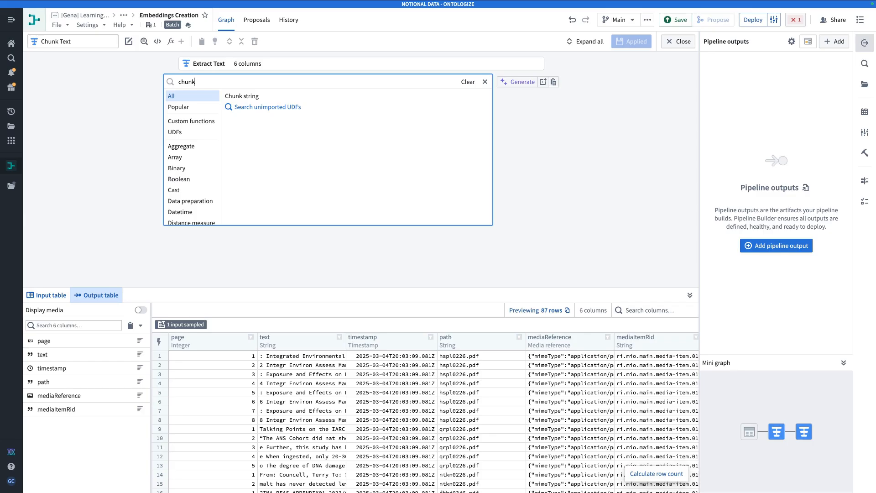
click(266, 90)
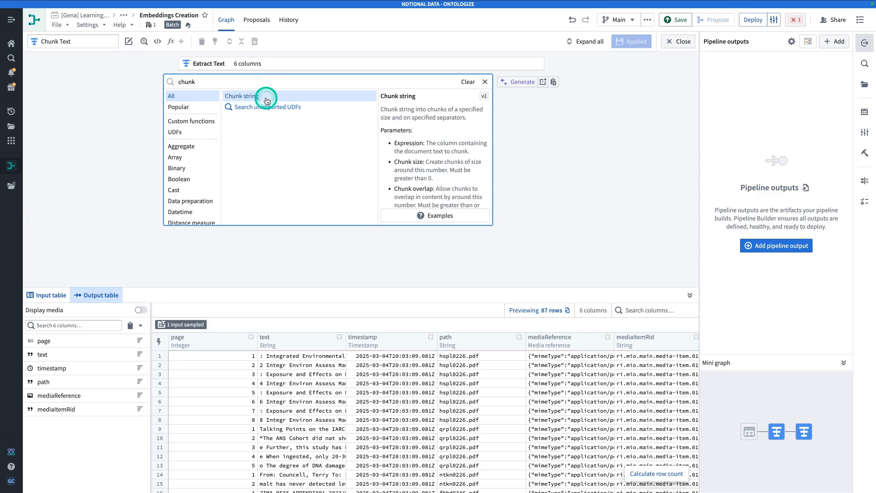
click(267, 94)
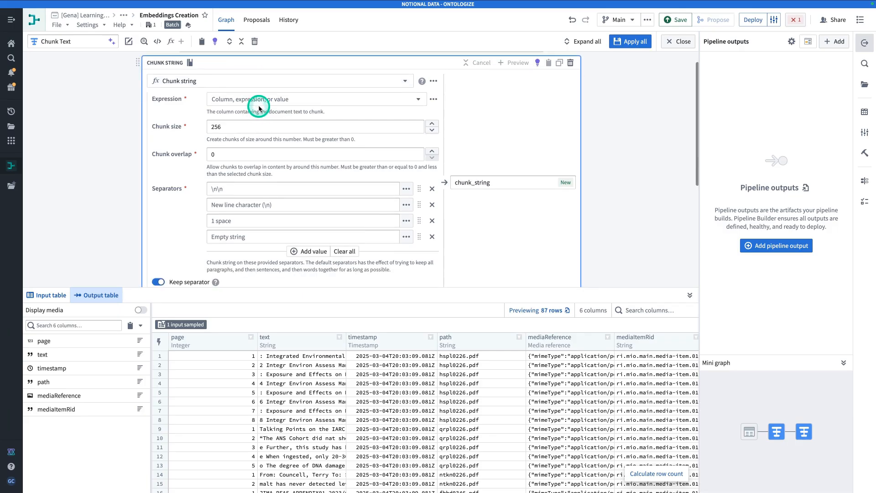
click(259, 102)
click(251, 169)
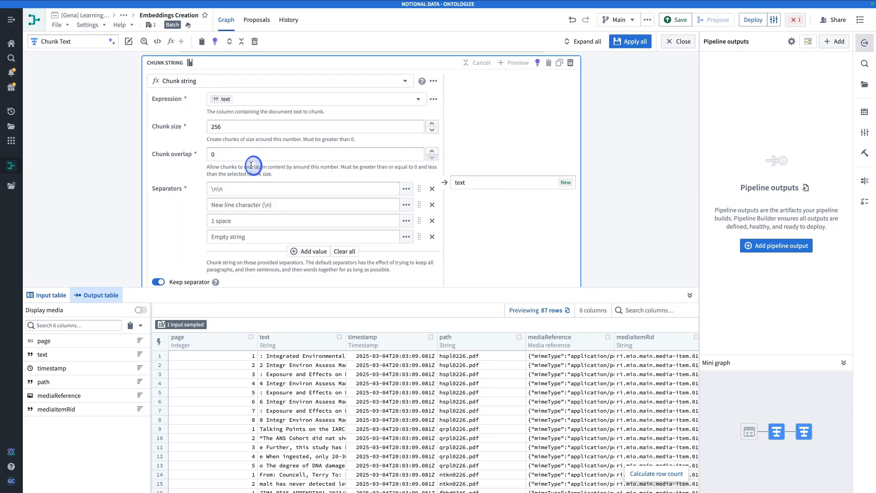
Set the chunk size to 512 and the chunk overlap to 20, and apply the Chunk string transform.
click(236, 124)
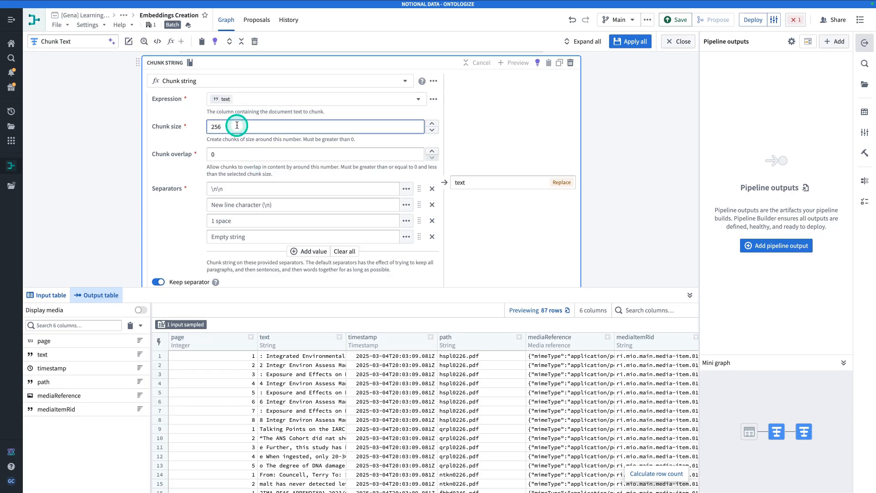
key(BackSpace)
text(512)
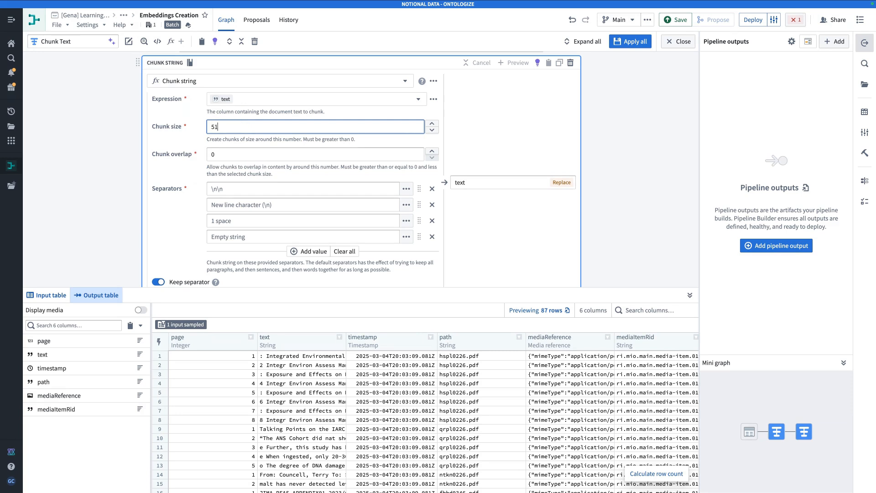
click(234, 152)
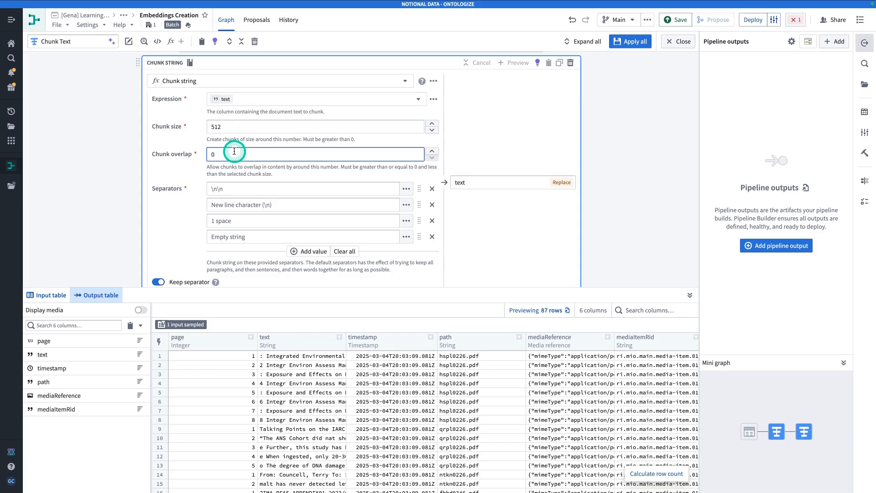
key(BackSpace)
text(20)
scroll(291, 212, down, 1)
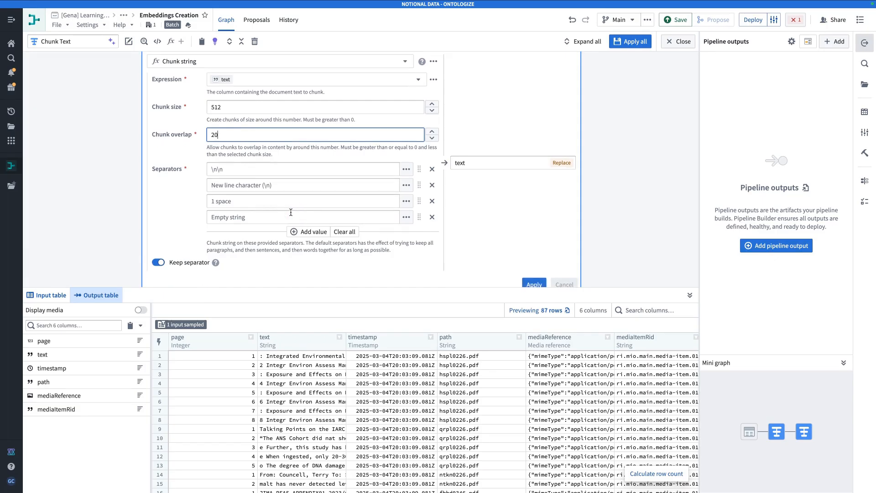
click(296, 212)
scroll(299, 212, down, 1)
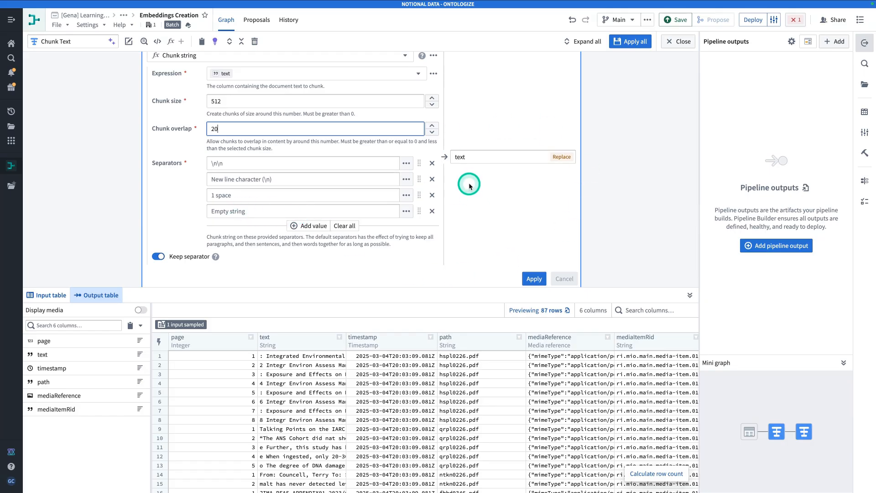
scroll(470, 187, down, 3)
click(536, 247)
mouse_move(187, 360)
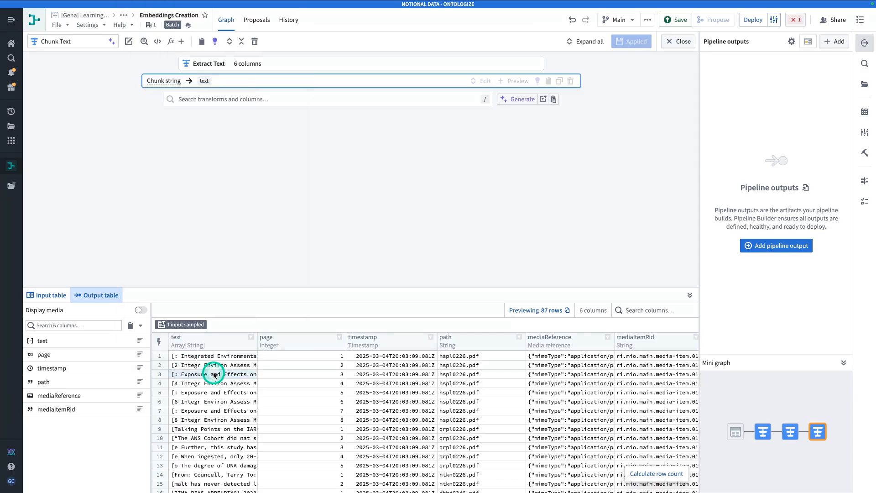
mouse_move(214, 368)
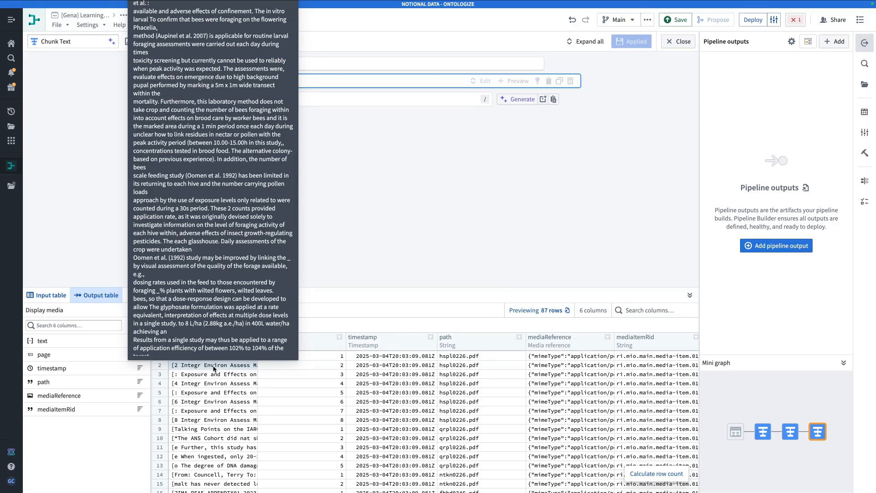
Add and apply an Explode array with position transform on the chunked text column, replacing that column.
click(383, 103)
text(explode a)
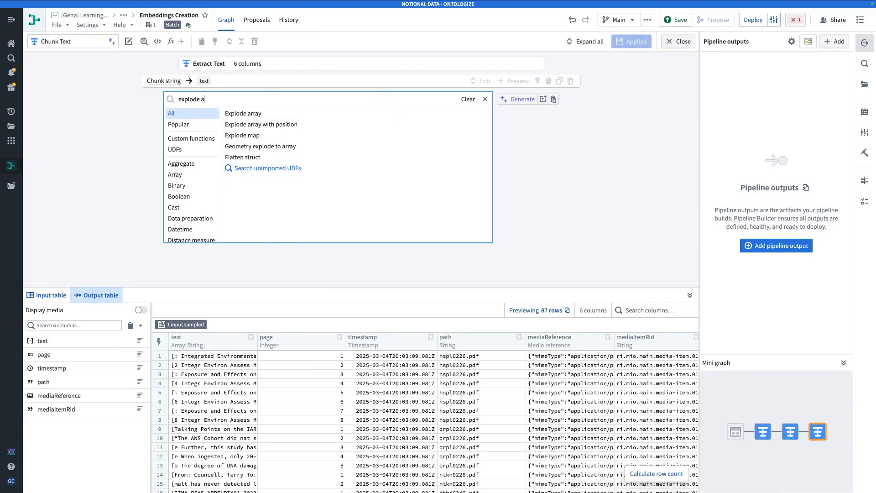
text(rr)
click(318, 125)
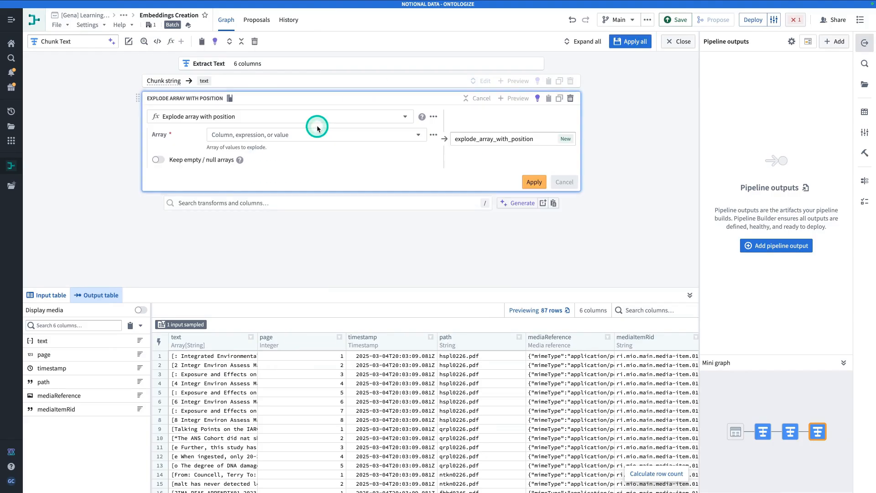
click(307, 133)
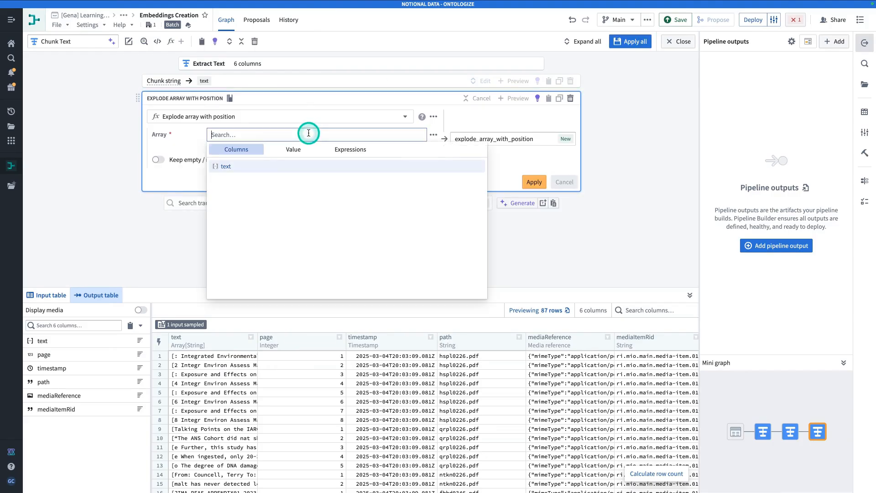
click(265, 167)
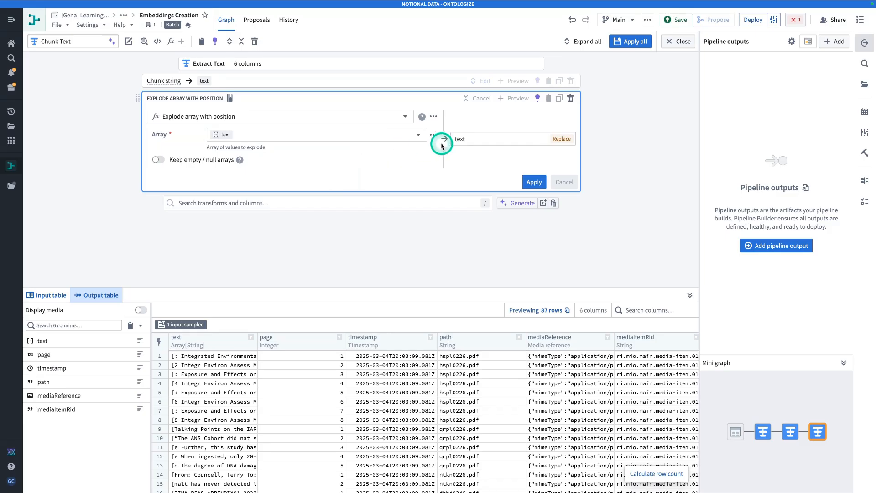
click(526, 181)
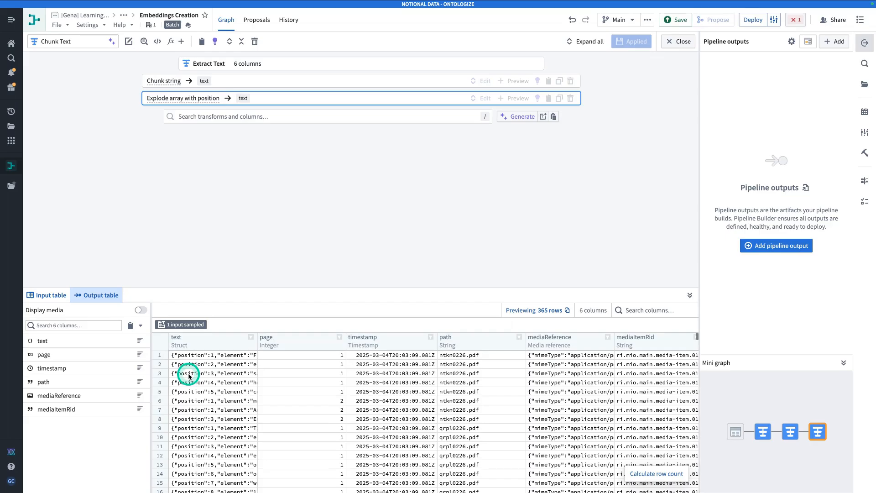
Add an Extract many struct fields transform to Chunk Text with the text column as its struct.
click(196, 115)
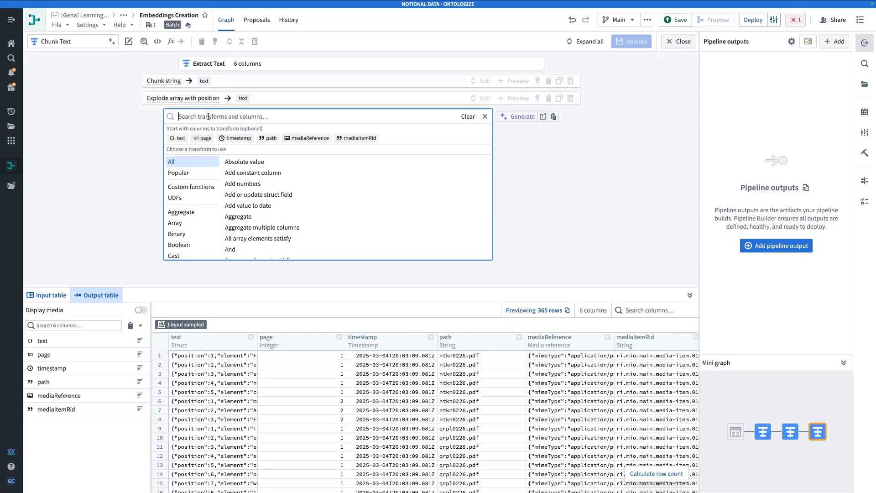
text(extract many)
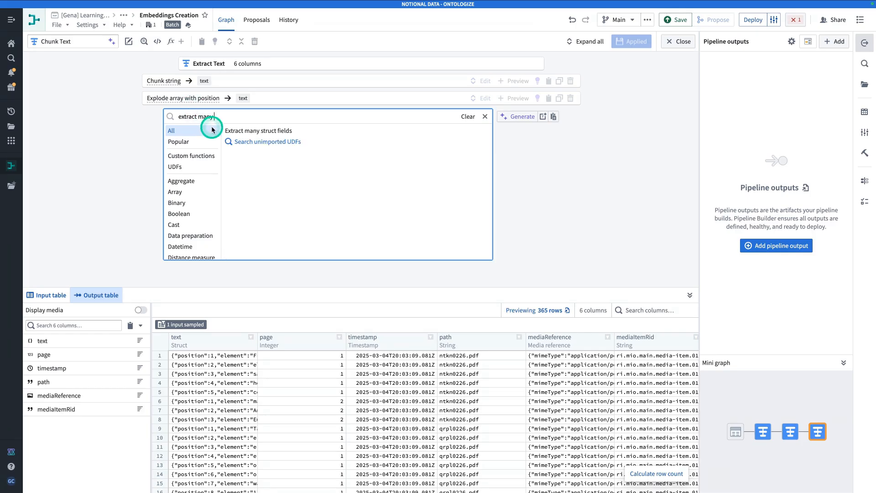
click(254, 130)
click(236, 146)
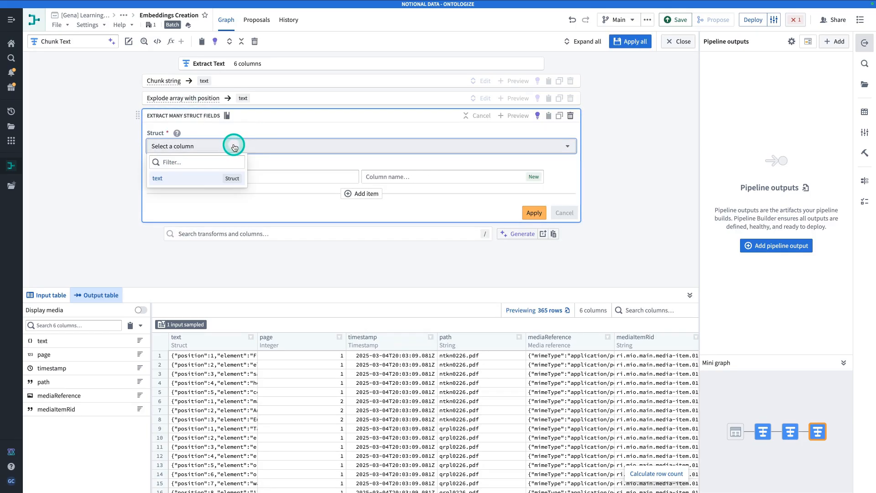
click(196, 176)
Set the first locator to extract the position field into a new column named chunk_position.
click(194, 177)
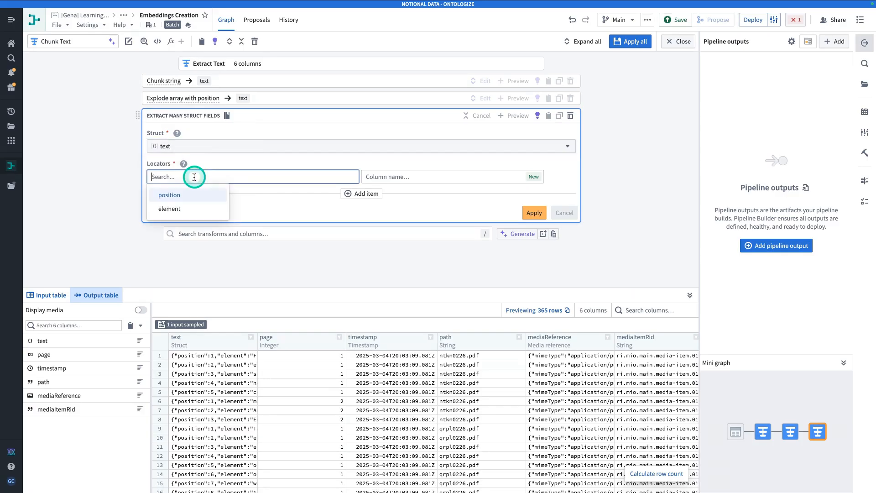
click(189, 194)
click(385, 174)
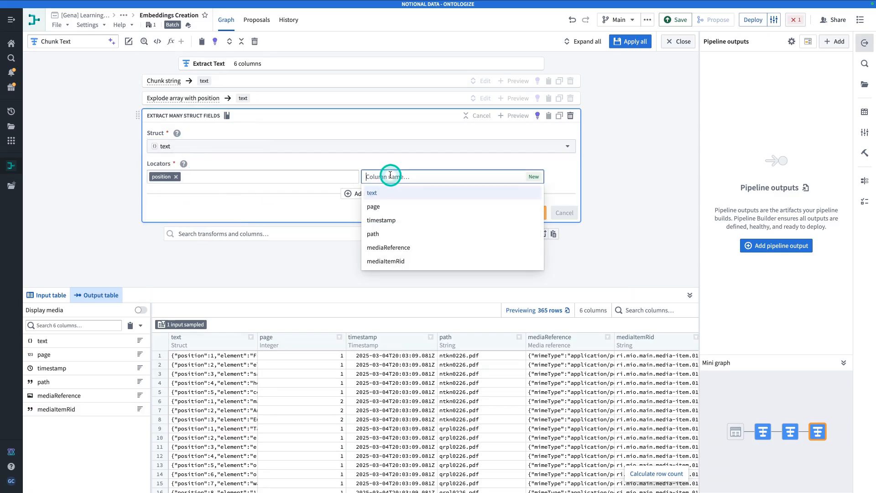
text(chunk_position)
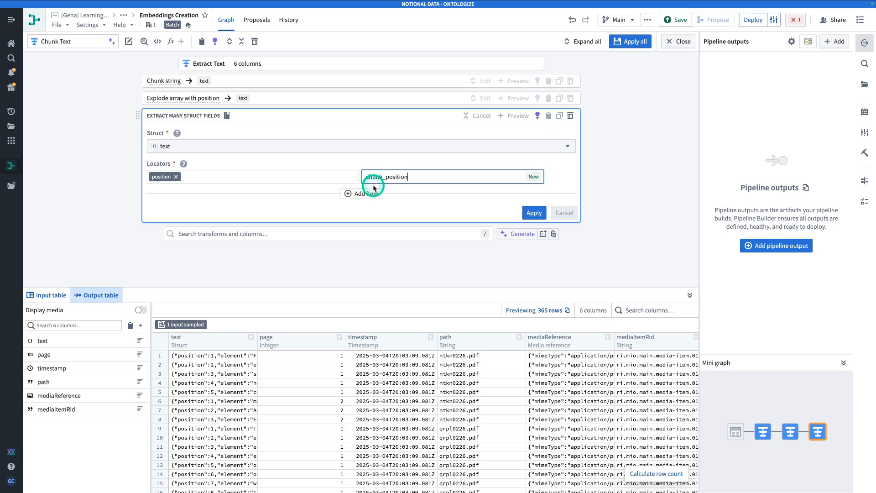
Add a second locator that extracts the element field into the existing text column, and apply the Extract many struct fields transform.
click(361, 194)
click(252, 191)
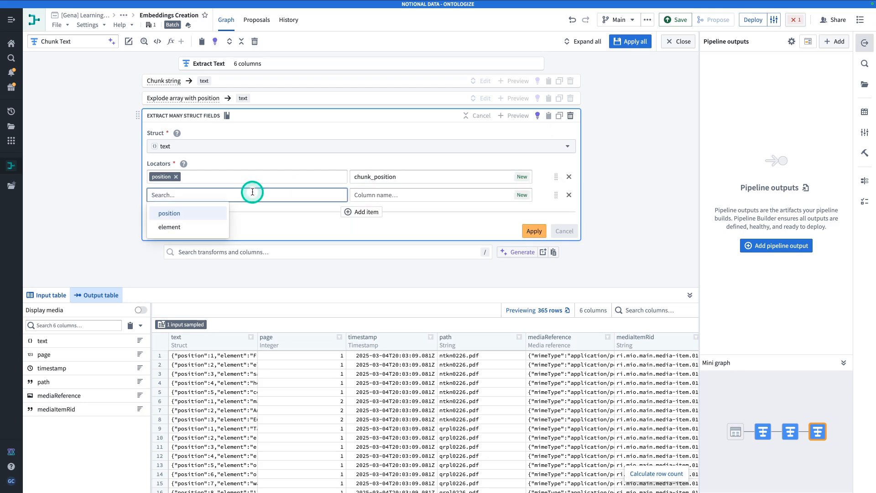
text(elem)
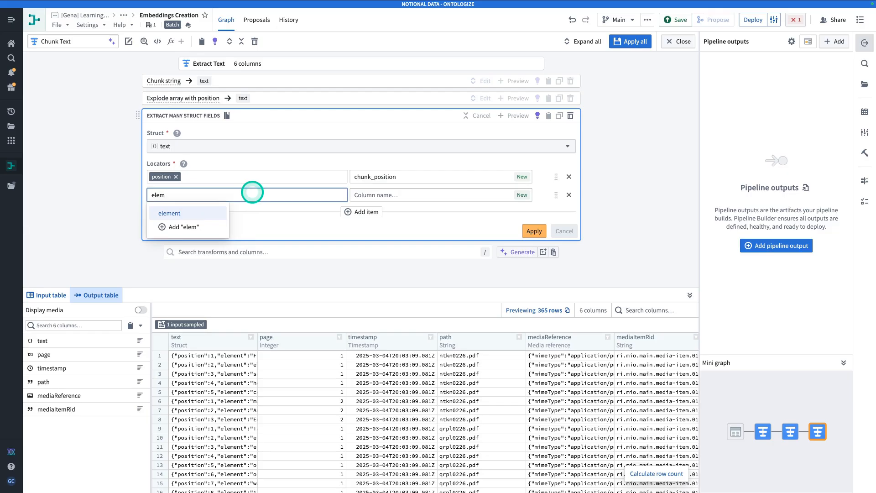
click(180, 212)
click(418, 193)
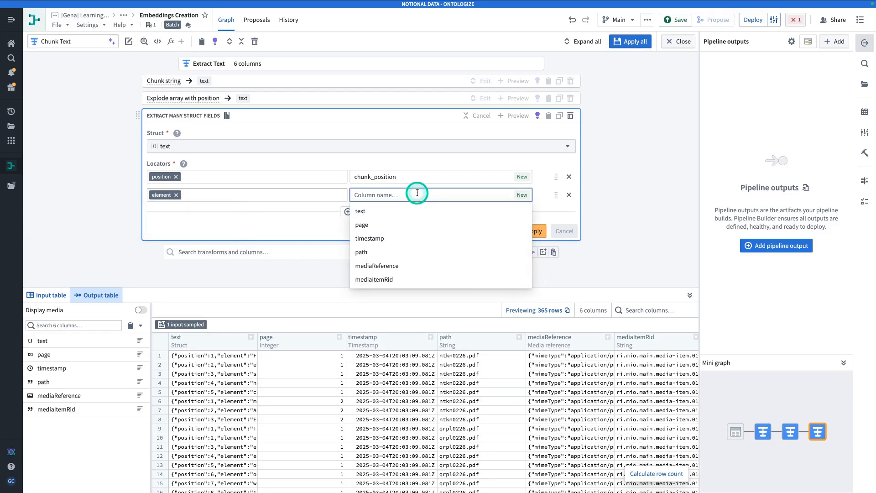
text(text)
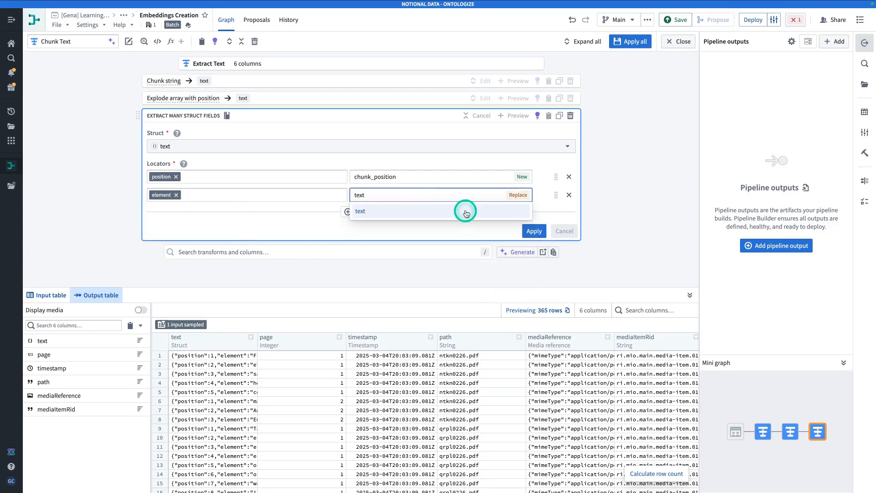
click(532, 232)
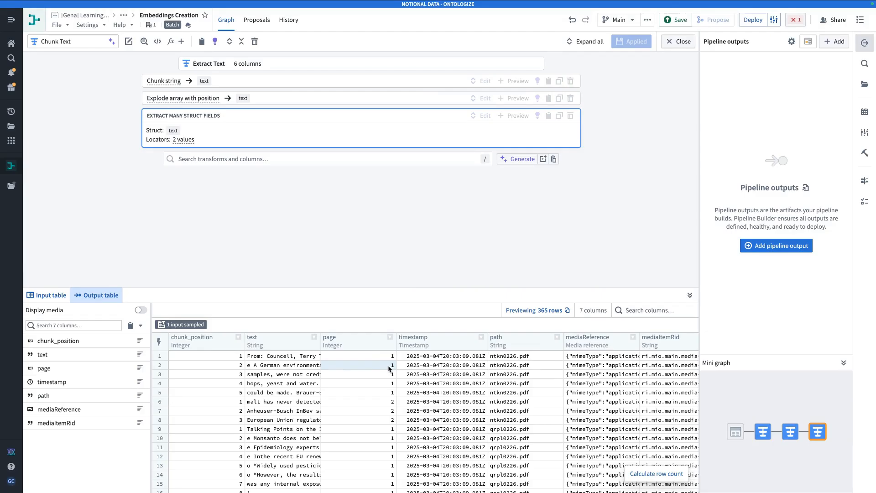
Close the Chunk Text path and add a transform path after it named "Embeddings + Finishing Tou".
click(567, 77)
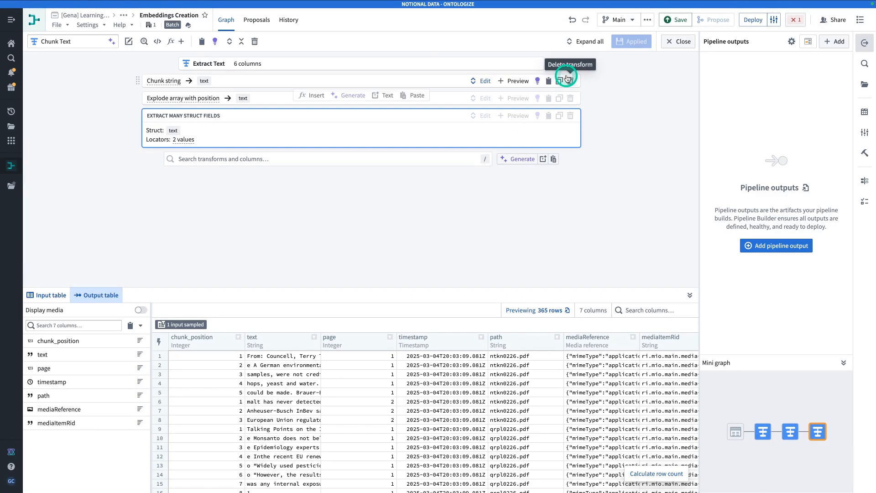
click(677, 52)
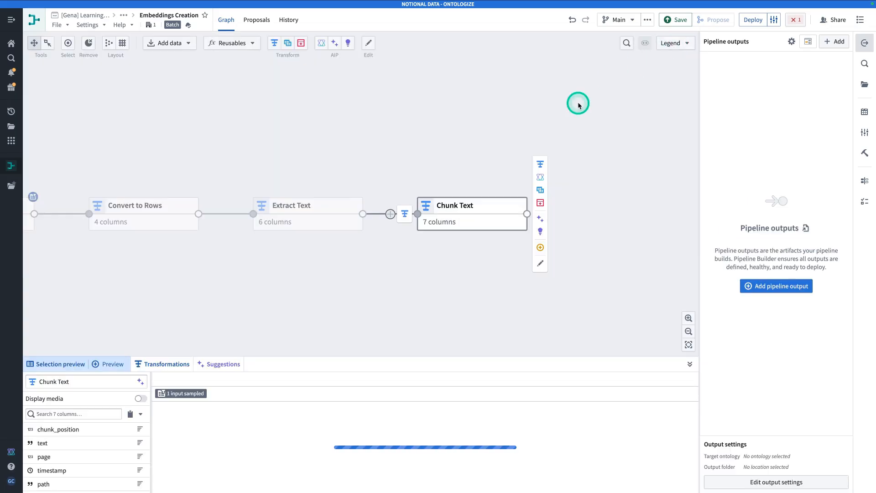
drag(489, 191, 411, 191)
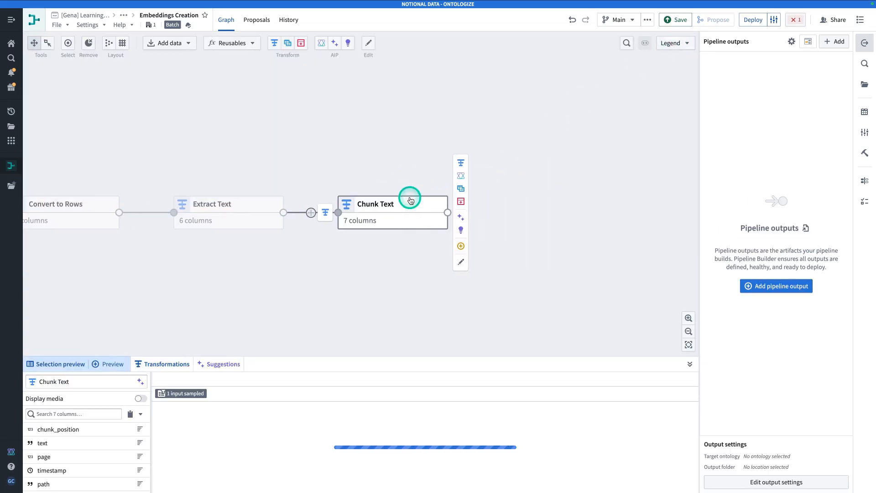
click(467, 170)
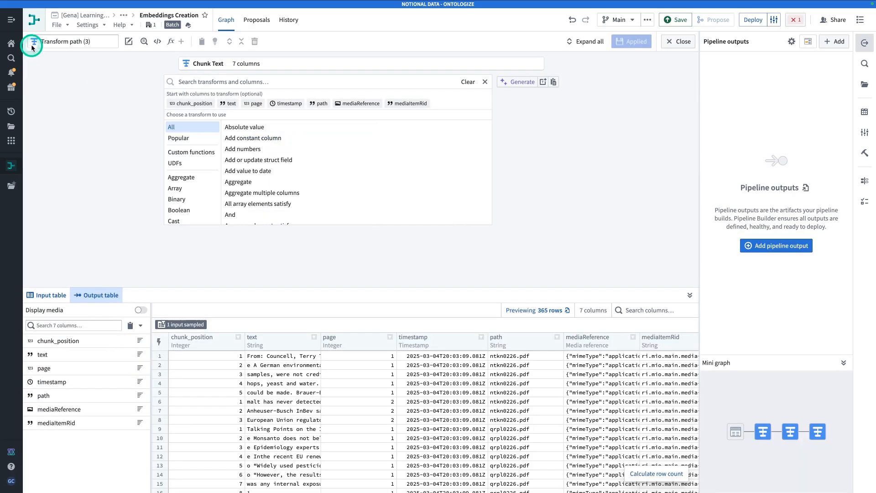
click(54, 41)
text(E)
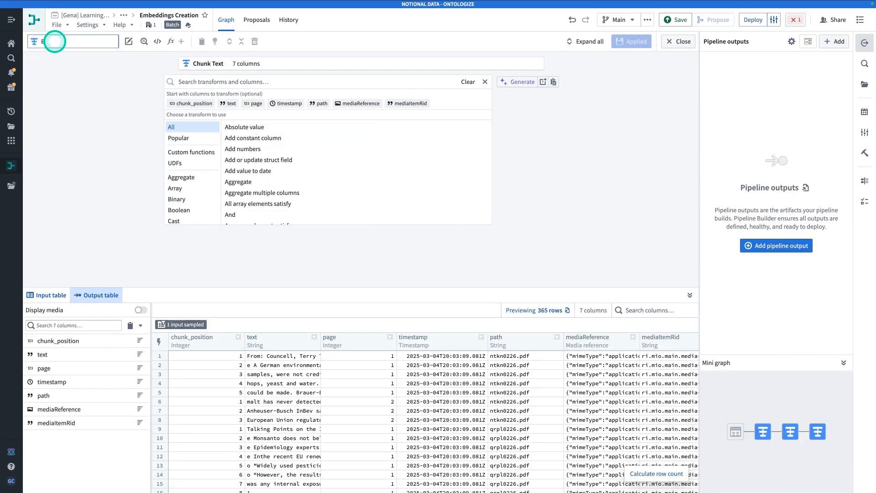
text(mbeddings +)
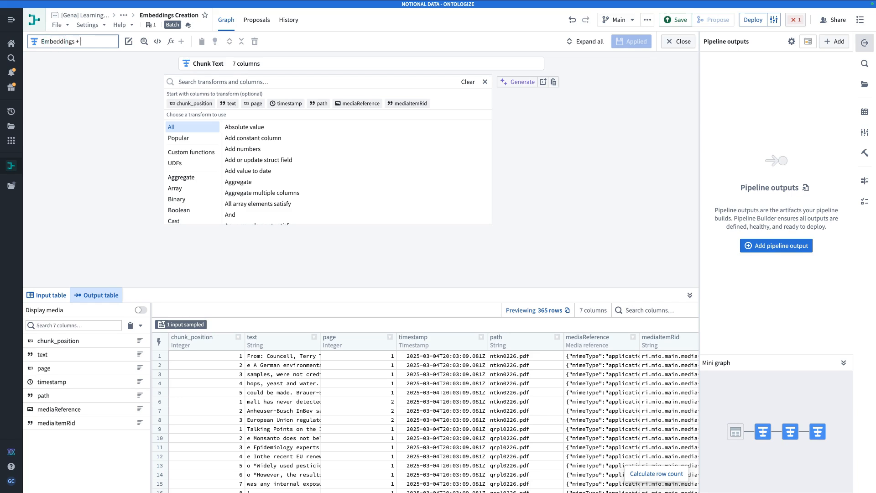
text( Finishing Tou)
Search the transforms for "embedding" and add a Text to embeddings transform.
click(212, 76)
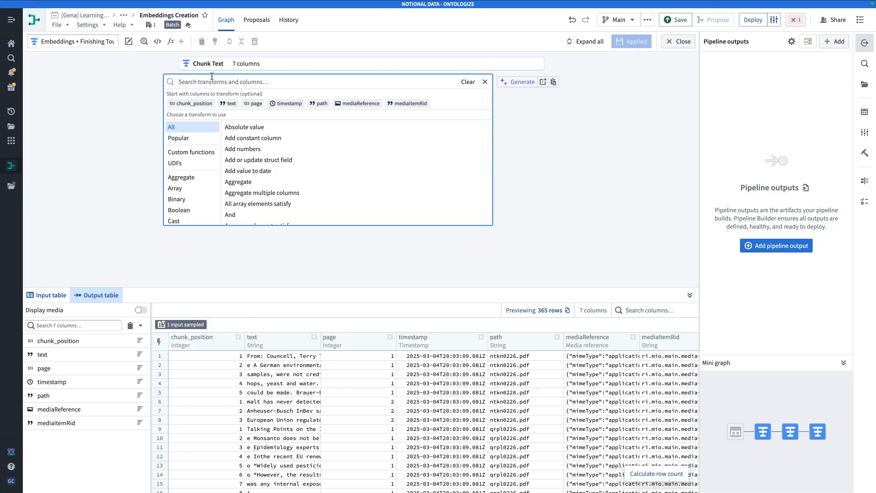
text(embedding)
click(230, 47)
click(255, 95)
click(314, 137)
click(297, 168)
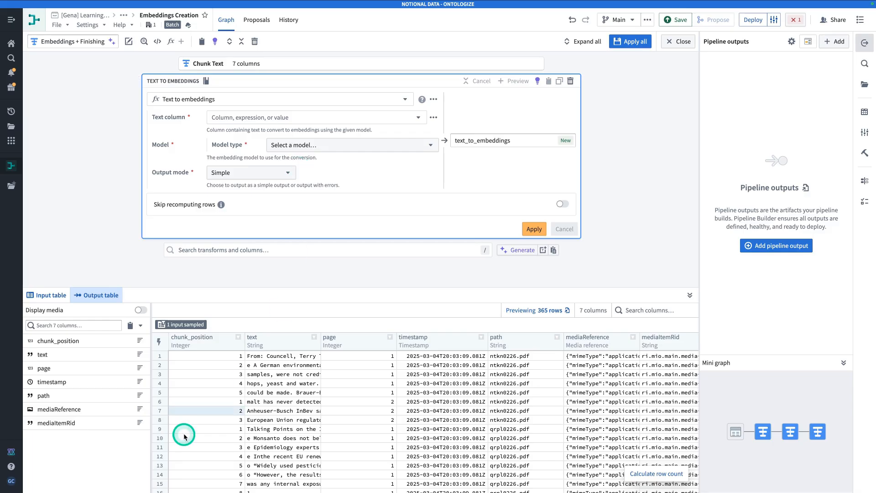
Set text as the column to embed, with the Text to Embeddings 3 Small model and Simple output mode.
click(267, 383)
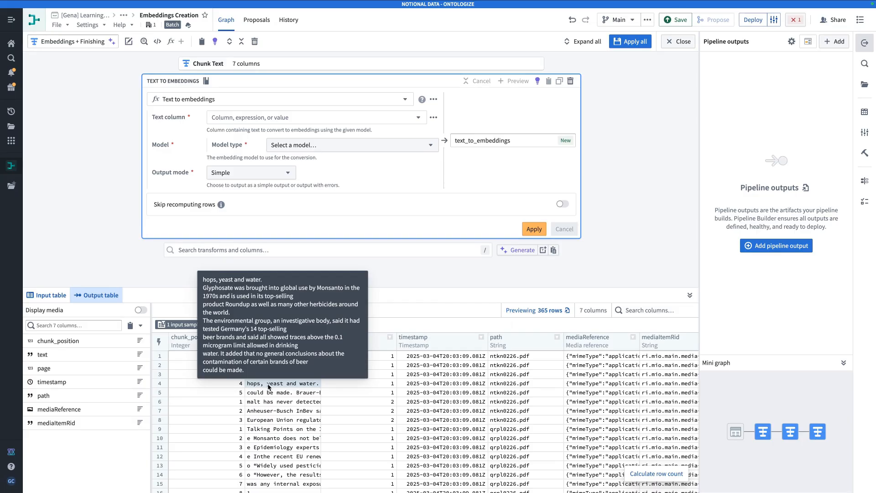
click(302, 356)
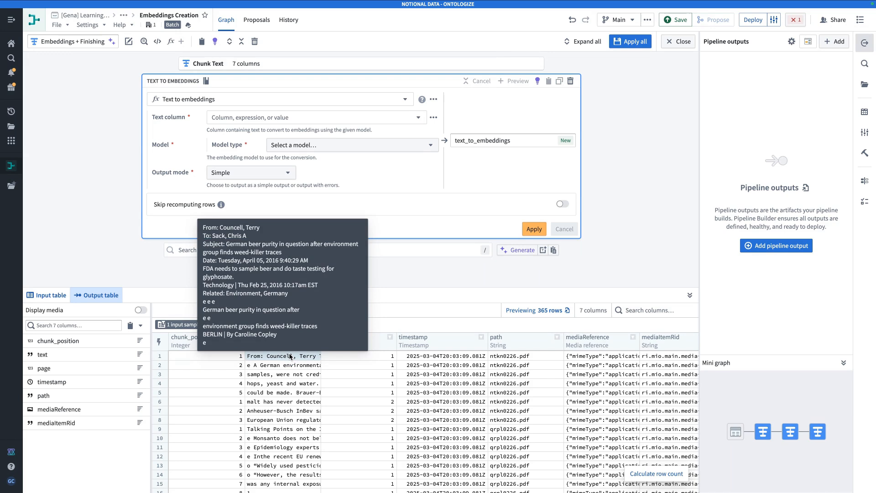
click(307, 119)
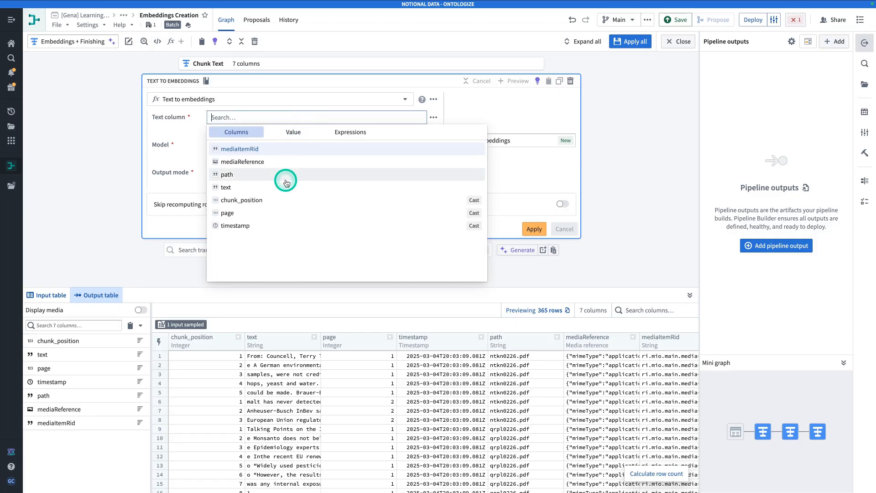
click(285, 186)
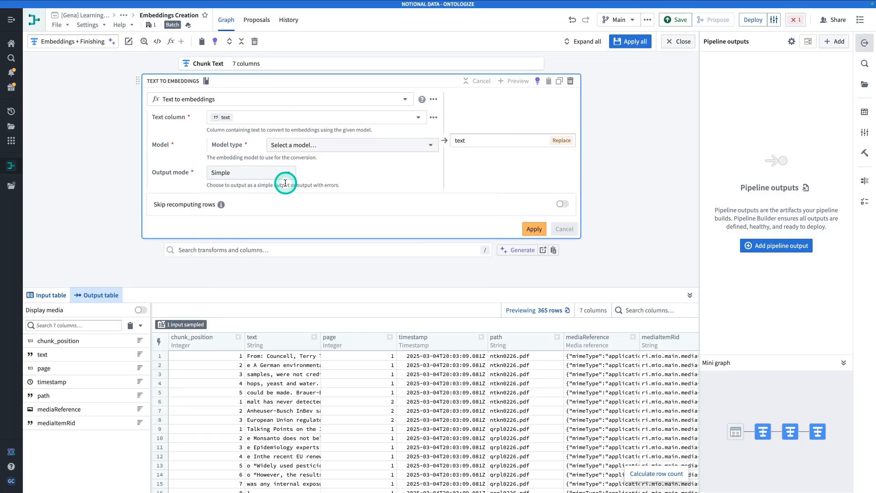
click(288, 144)
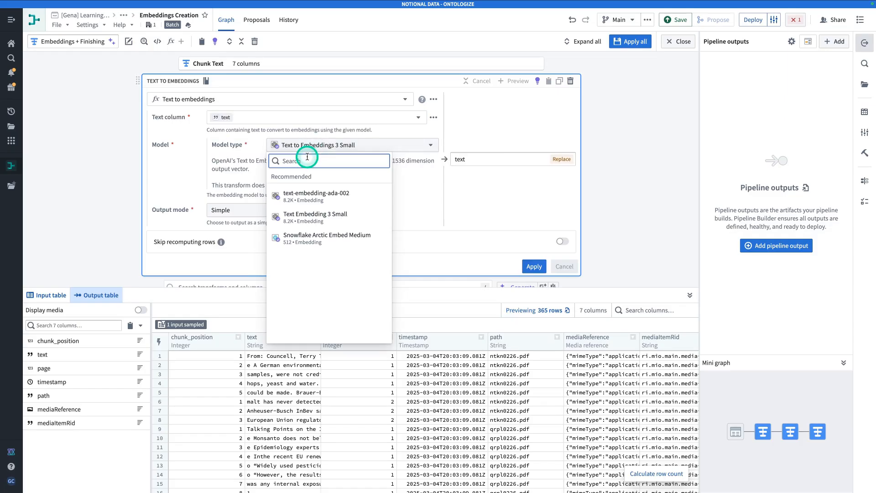
click(345, 218)
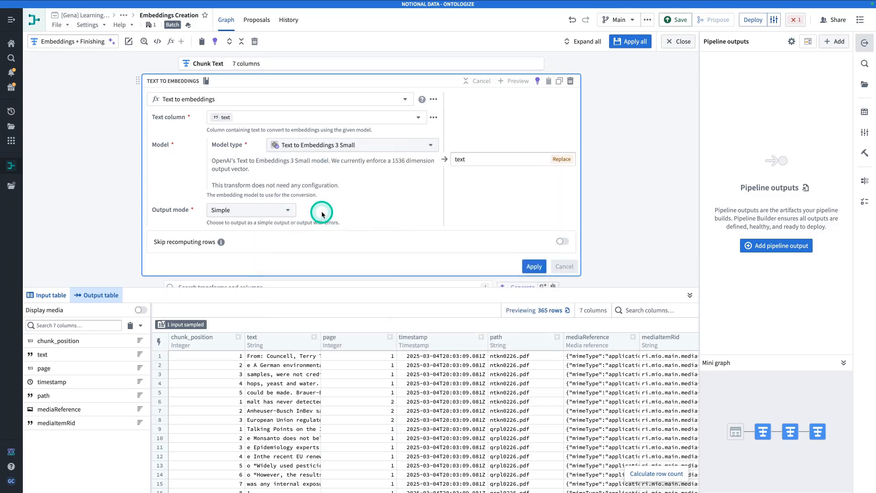
click(286, 216)
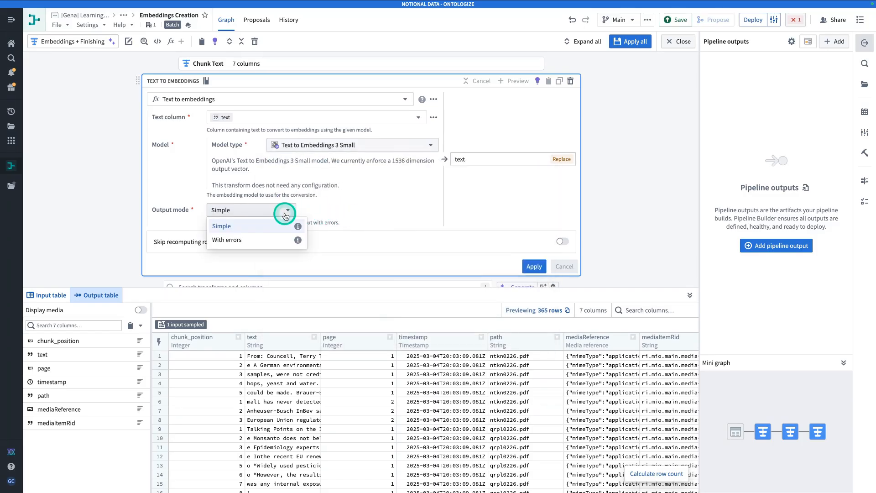
click(336, 217)
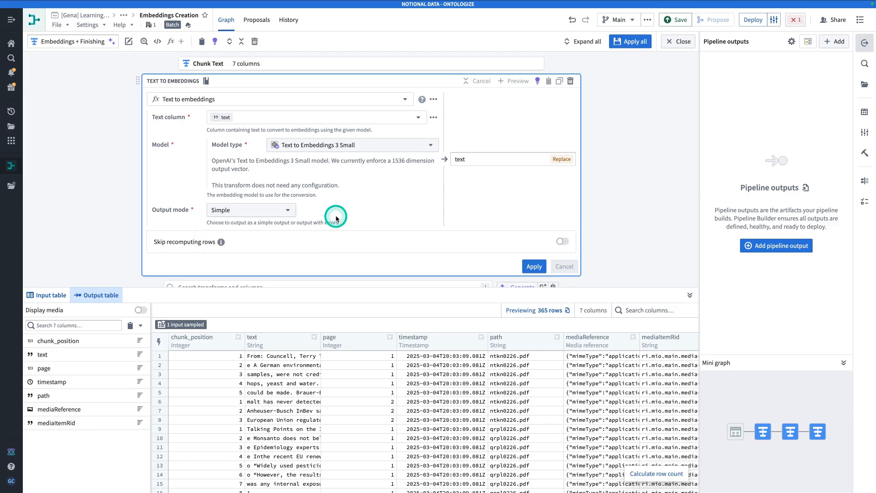
Name the output column embedding and apply the Text to embeddings transform.
click(486, 159)
drag(483, 159, 446, 157)
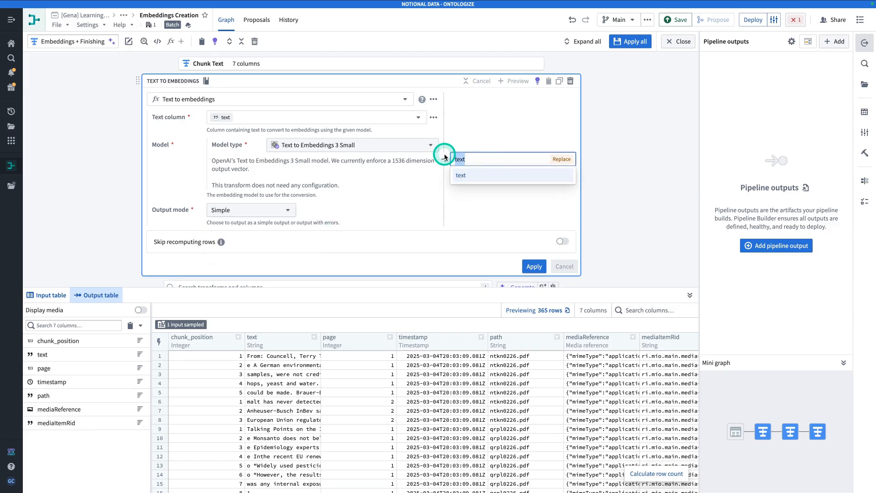
text(embeddni)
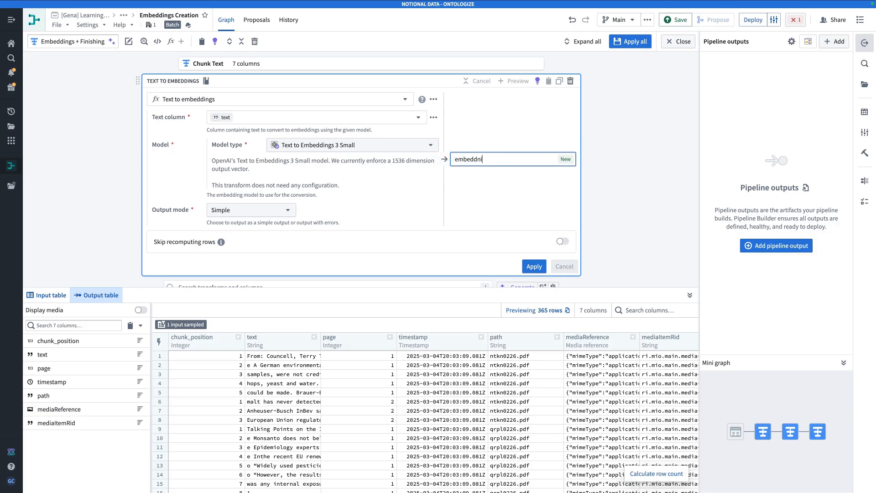
text(ings)
click(533, 268)
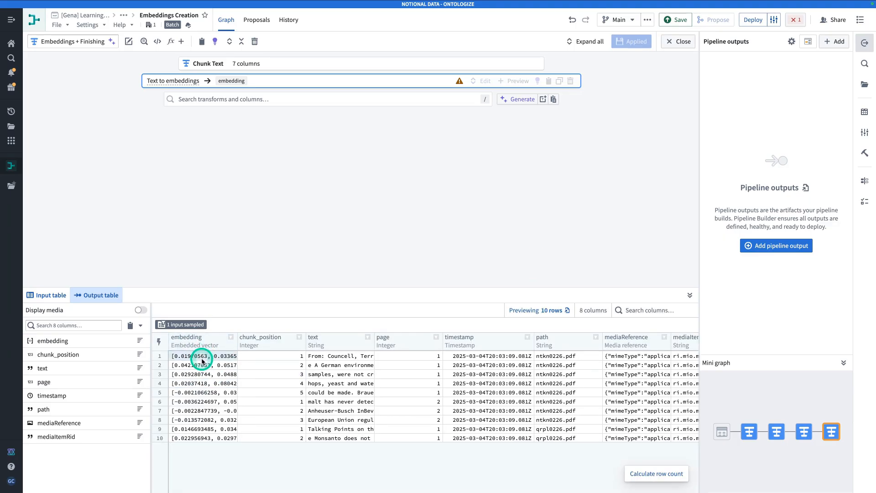
Add a Concatenate strings transform after Text to embeddings, using "-" as the separator.
click(424, 211)
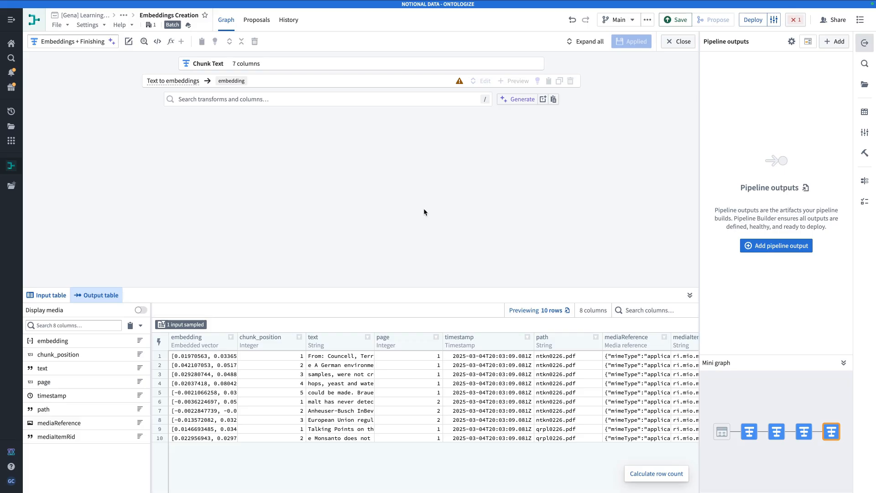
click(444, 378)
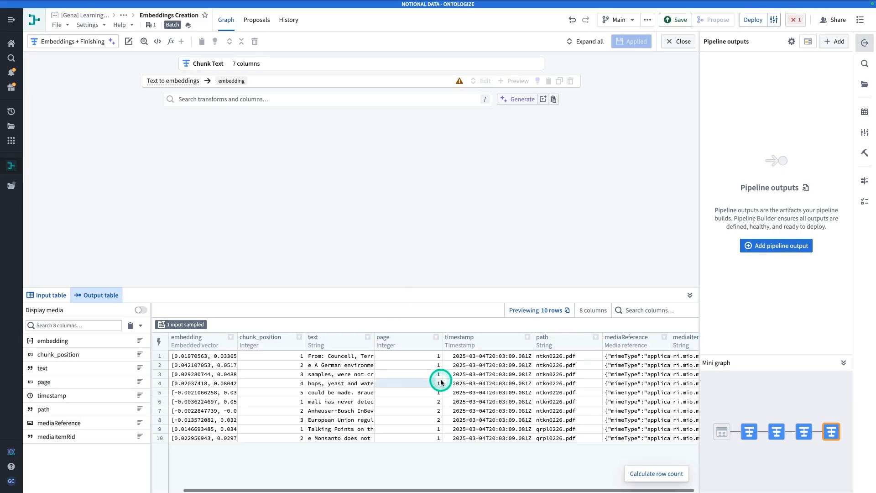
scroll(442, 381, right, 1)
click(454, 383)
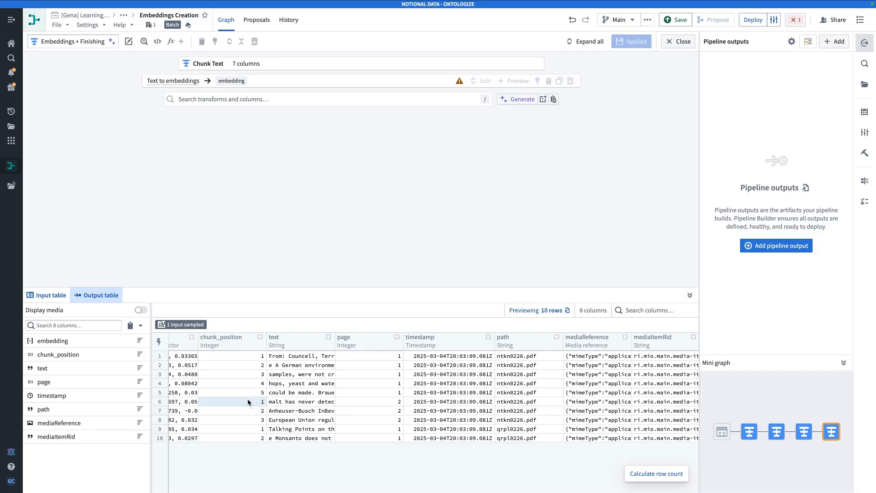
click(378, 99)
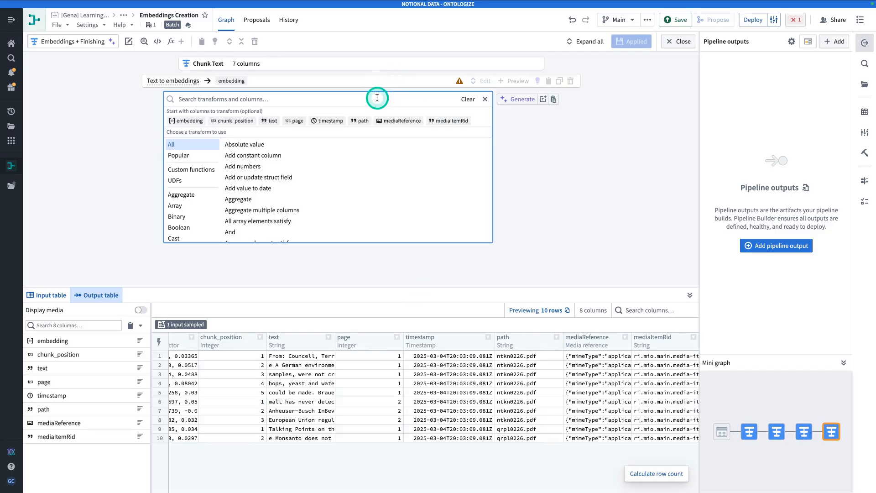
text(concat)
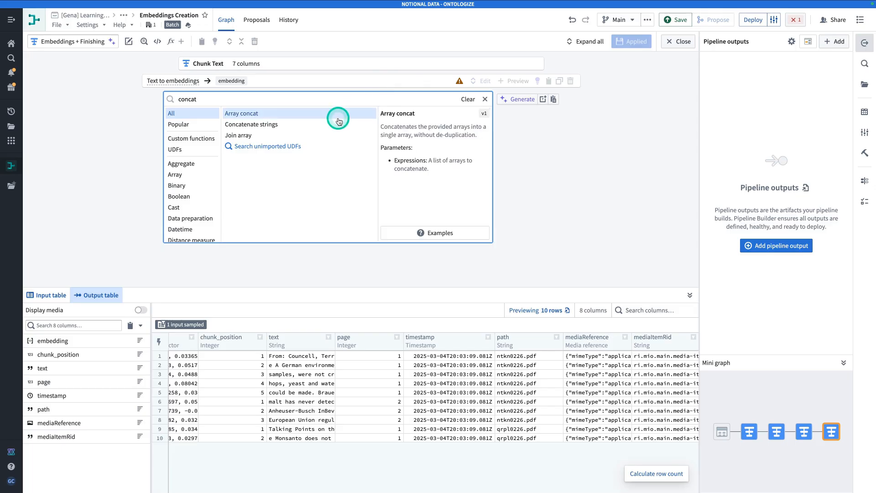
click(338, 124)
click(291, 134)
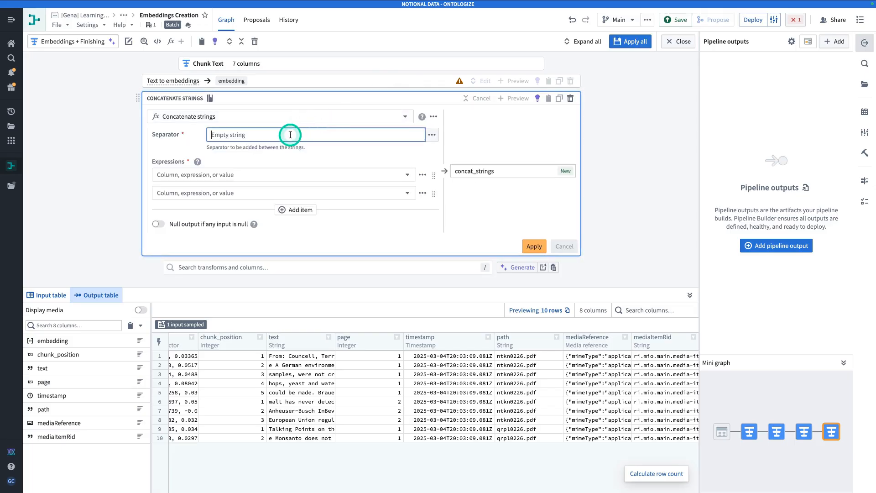
text(-)
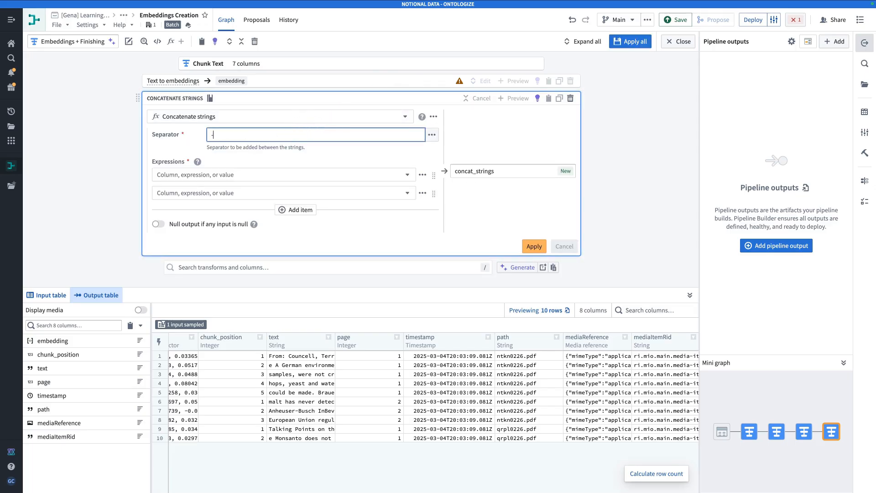
Set mediaItemRid as the first expression to concatenate and page, cast to String, as the second.
click(248, 176)
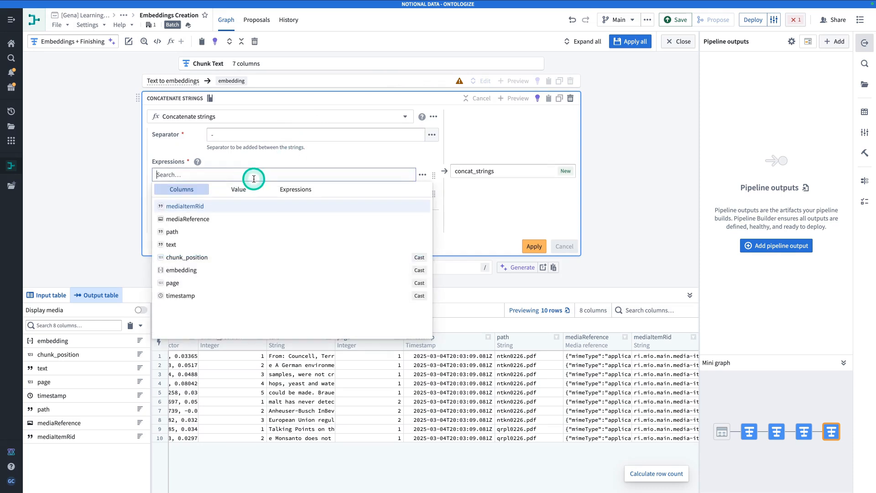
click(226, 207)
click(225, 198)
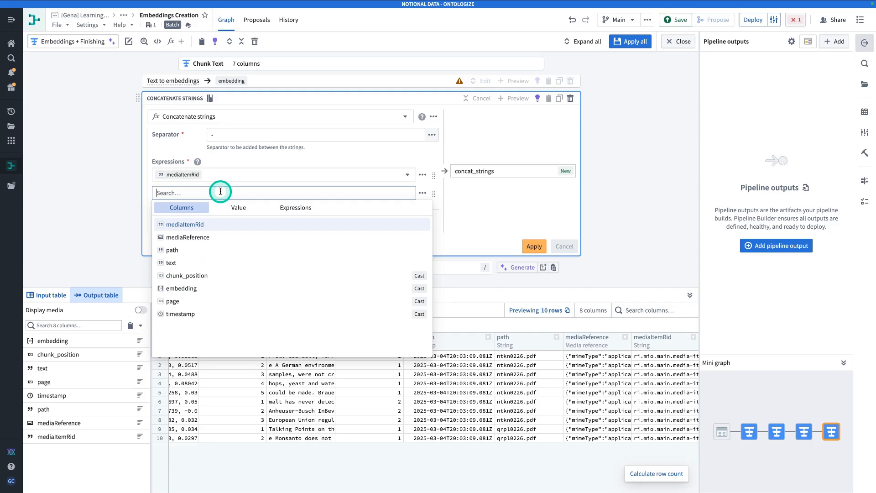
click(187, 302)
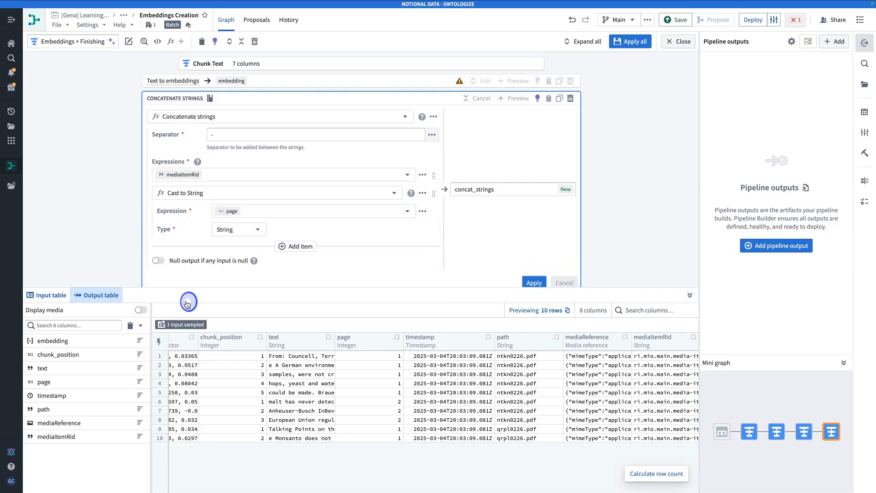
scroll(278, 201, down, 1)
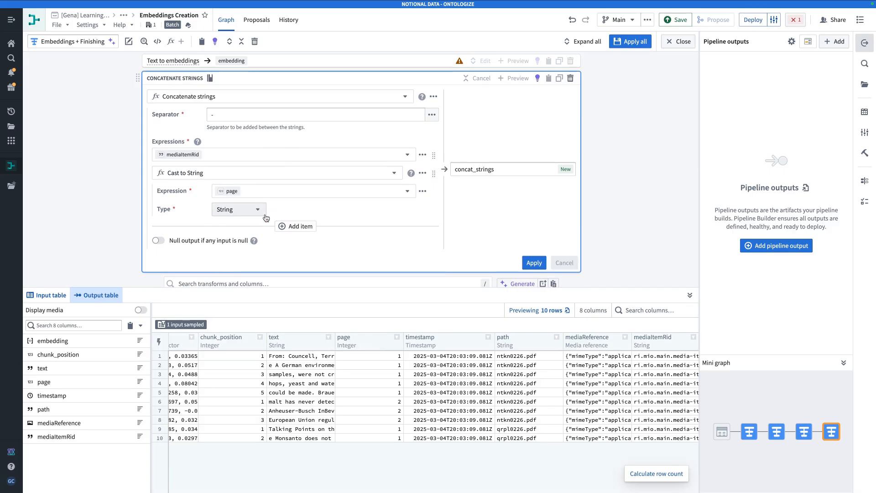
Add chunk_position, cast to String, as the third expression to concatenate.
click(292, 227)
click(252, 228)
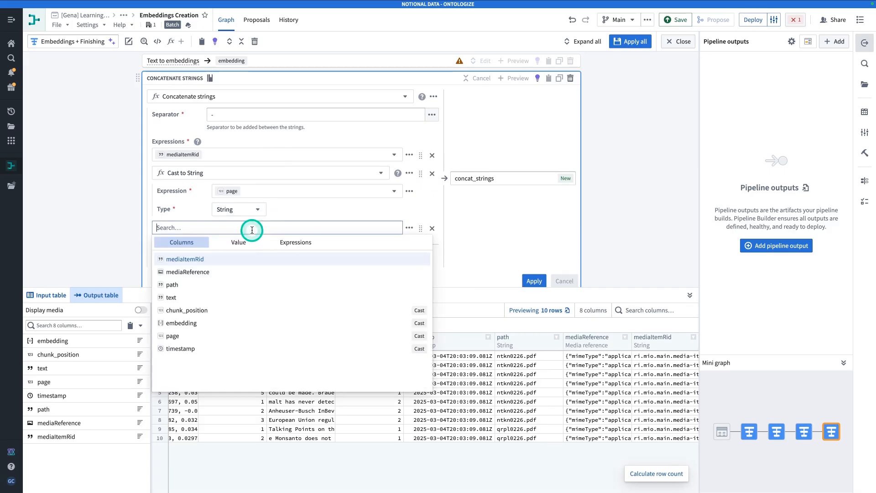
click(231, 310)
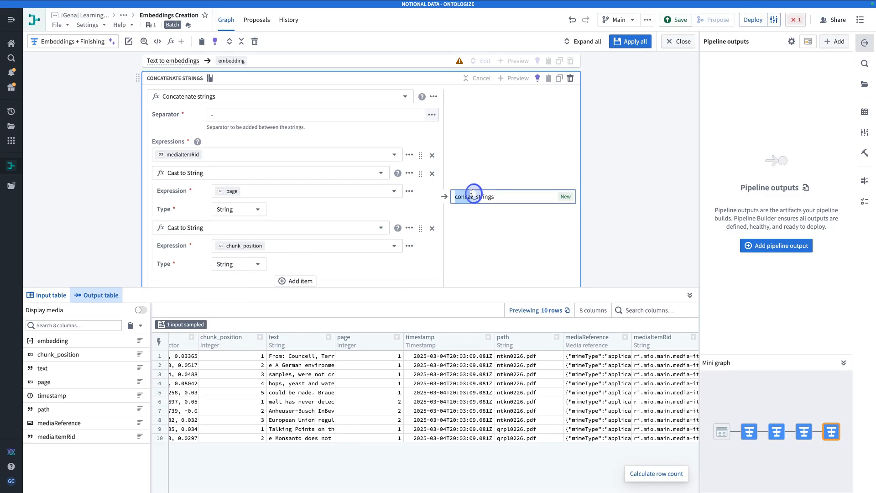
Name the concatenated output column id, apply the transform and return to the pipeline graph.
drag(446, 196, 496, 197)
text(id)
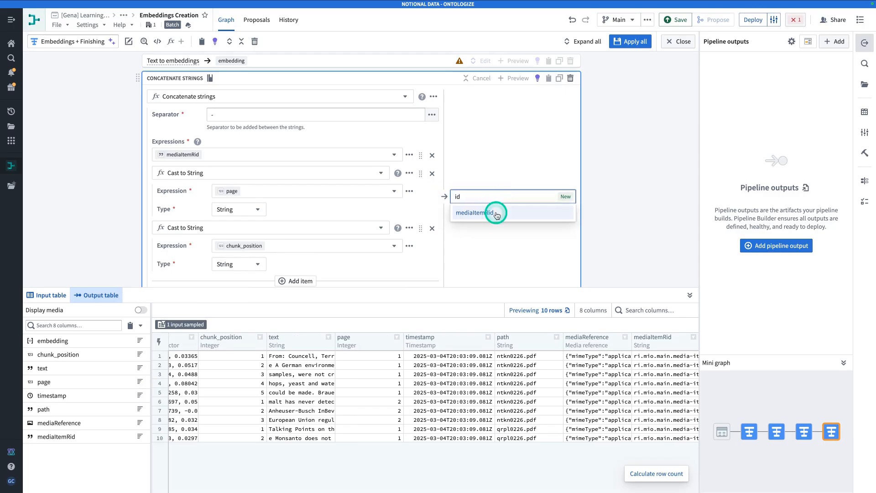
click(495, 211)
scroll(493, 239, down, 3)
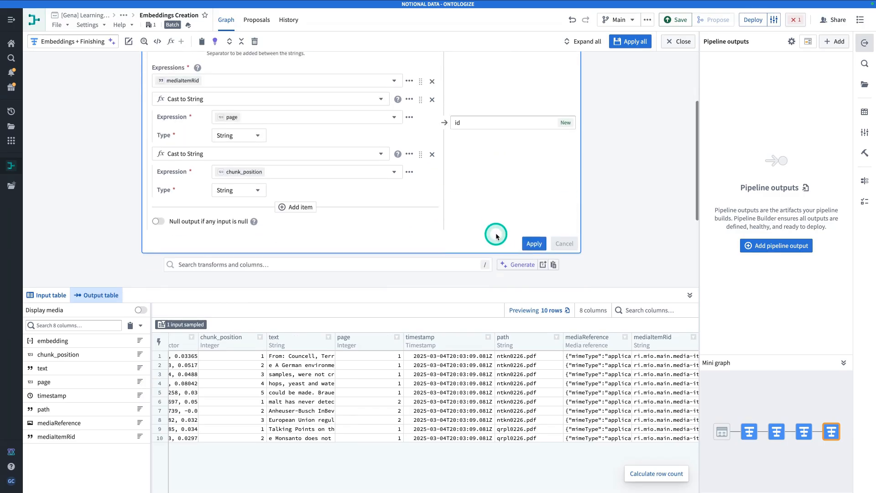
click(537, 246)
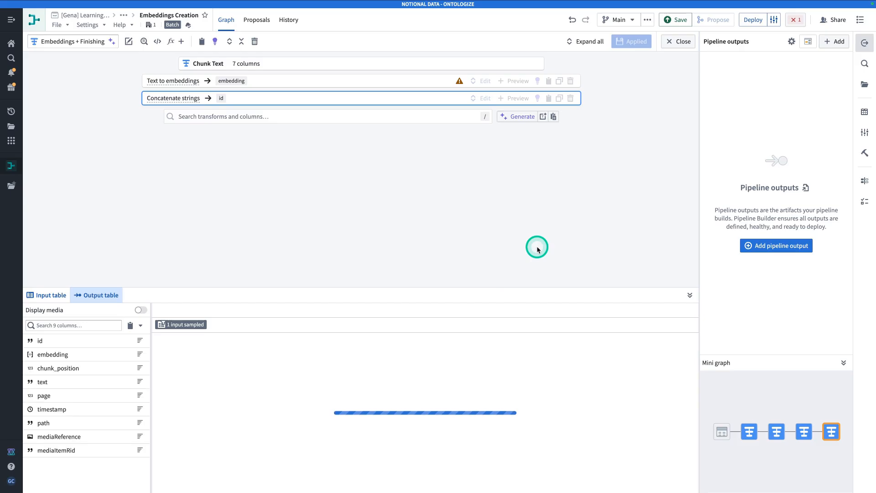
click(673, 47)
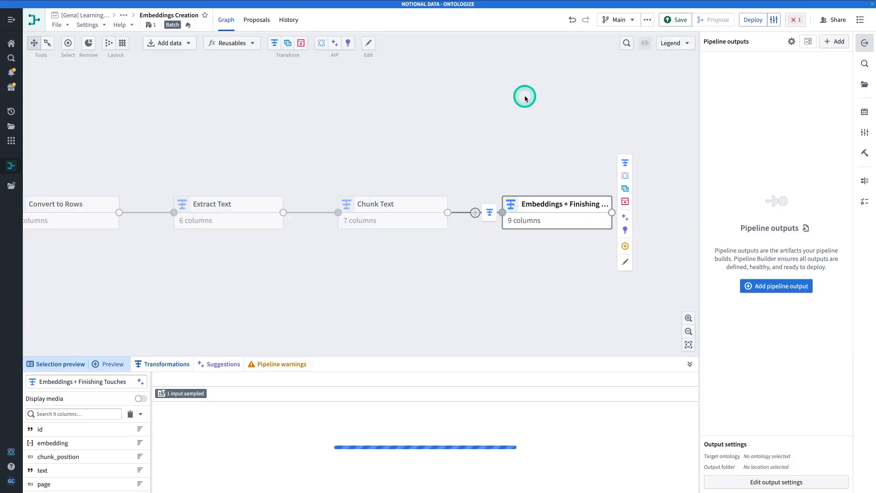
Add a new object type as the output of the Embeddings + Finishing Touches node.
drag(352, 119, 533, 121)
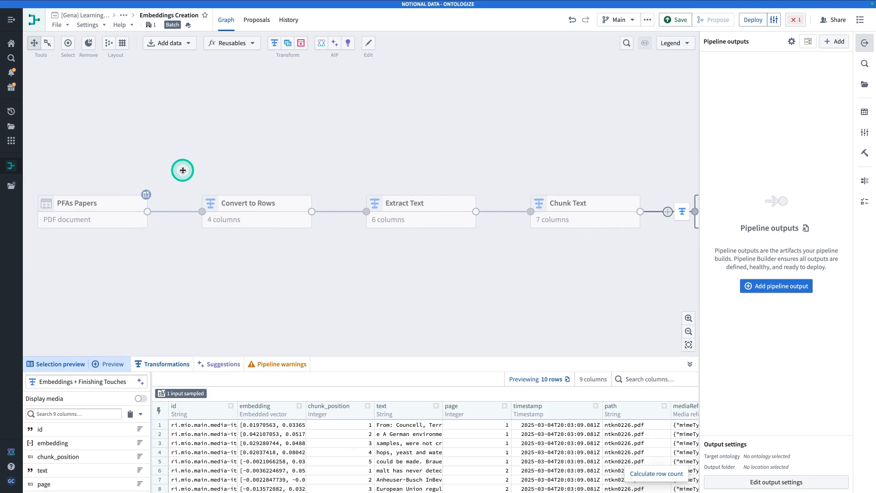
drag(302, 171, 149, 175)
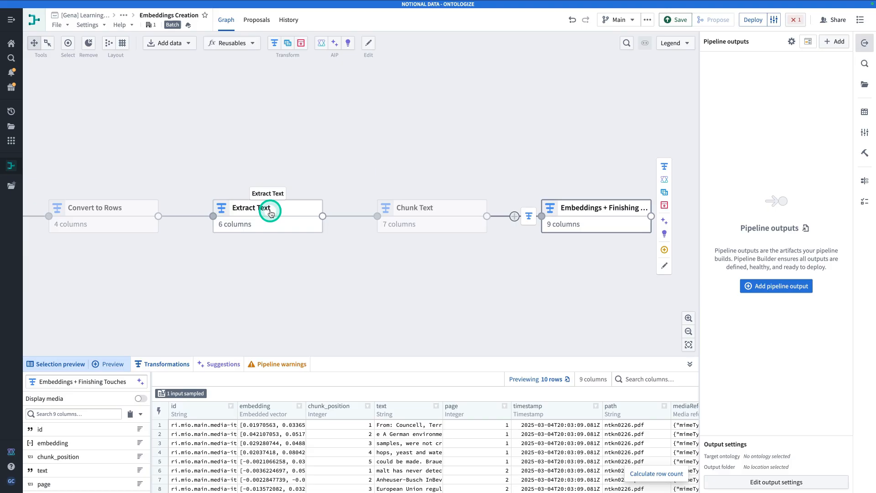
drag(340, 144, 180, 148)
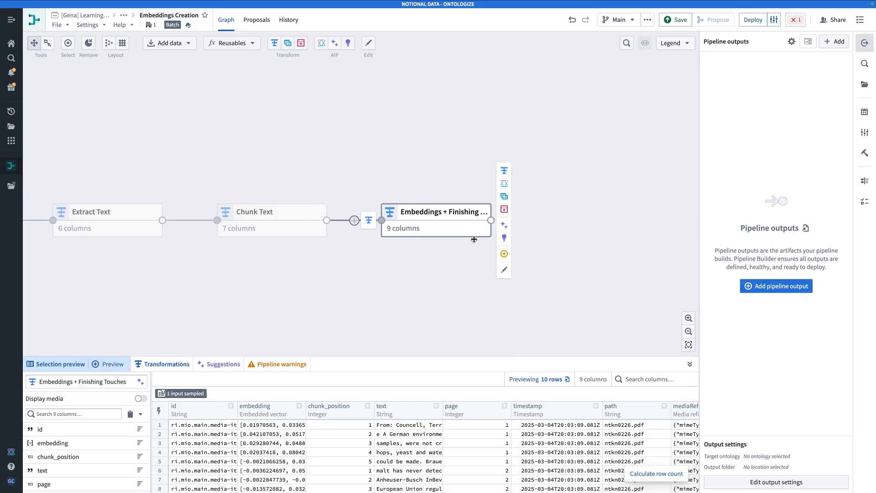
click(469, 225)
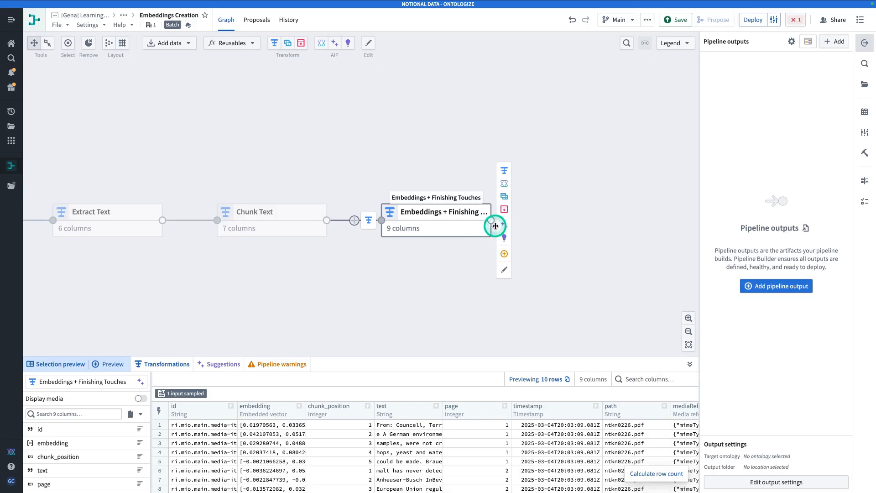
click(520, 256)
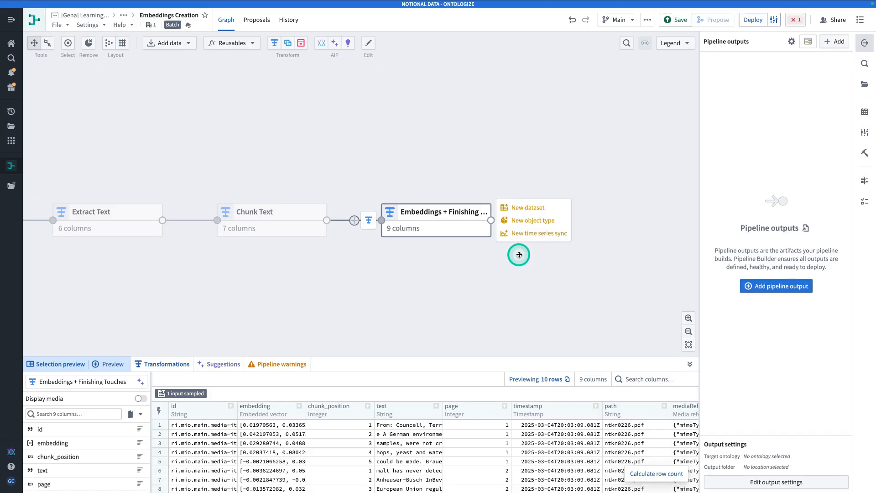
click(518, 226)
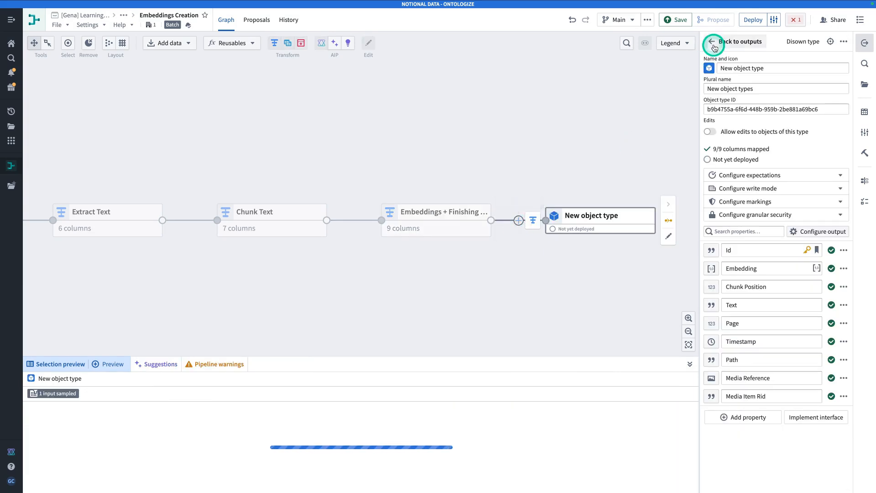
Name the object type Research Paper Embeddings, prefixed with the owner's first name in square brackets.
click(766, 64)
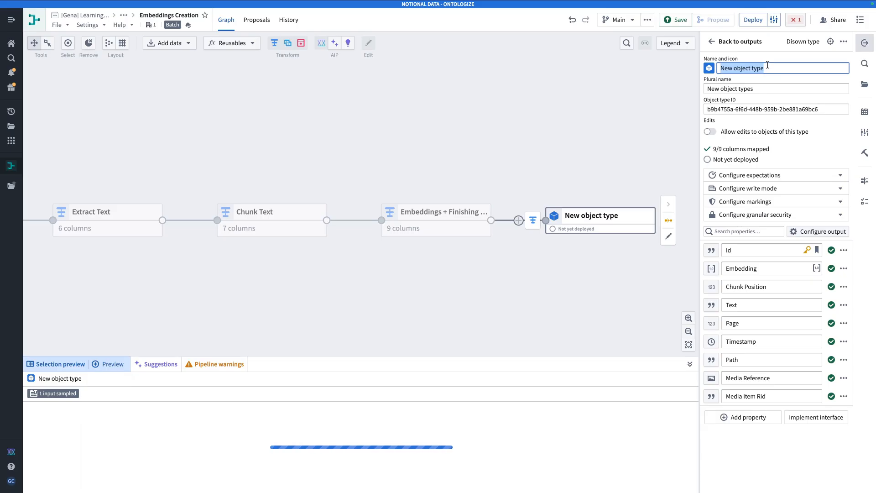
key(BackSpace)
text([Gena] Research Paper Embeddings)
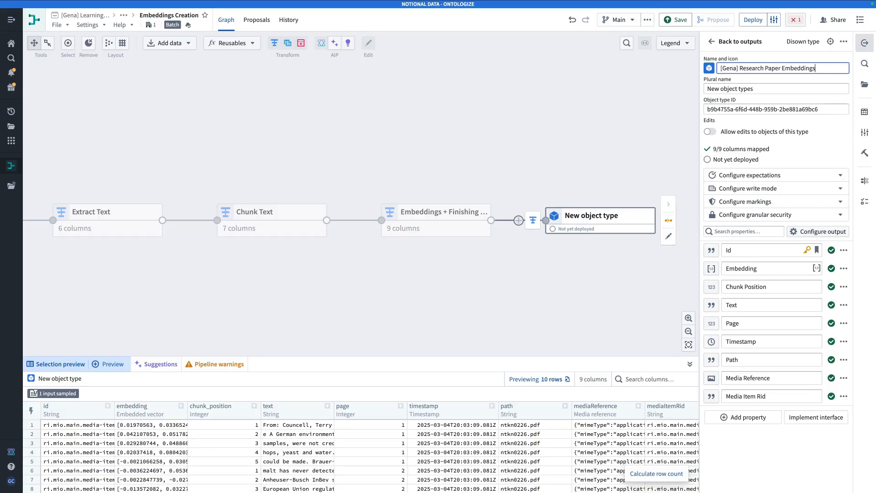
Change the object type's icon to Document, searching the icons for paper.
click(709, 68)
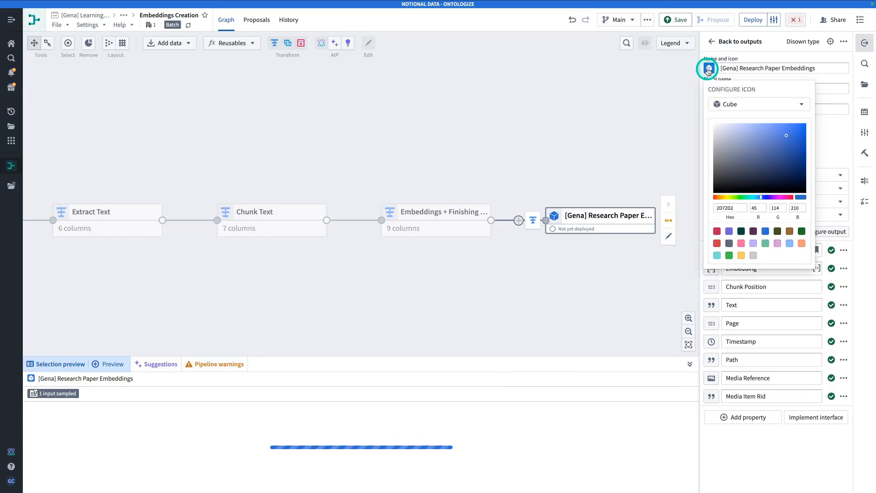
click(724, 102)
text(paper)
click(724, 163)
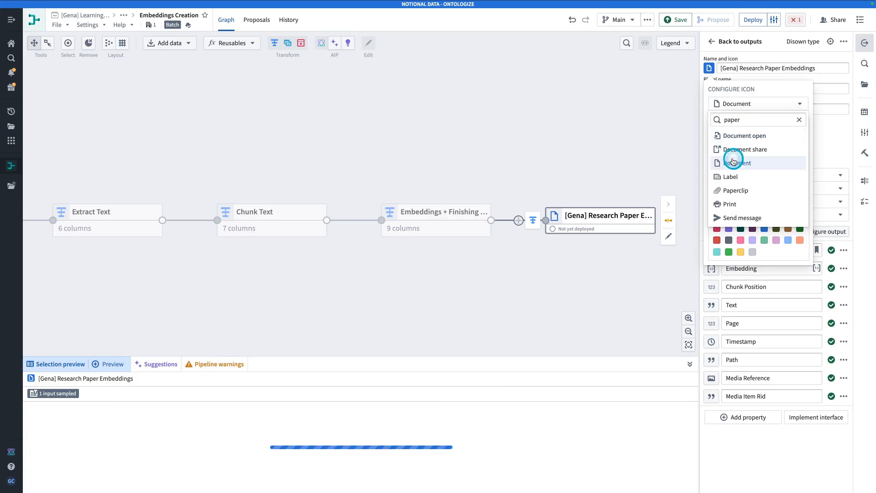
click(771, 242)
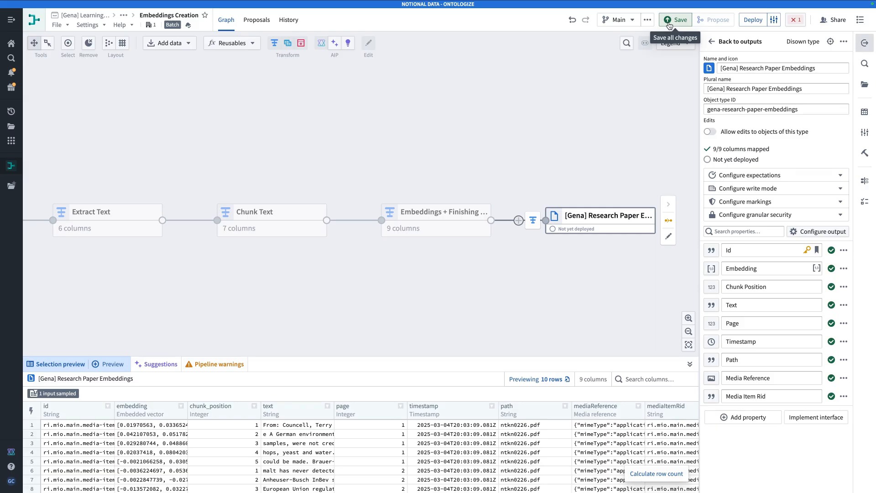
Save the pipeline and resolve its deployment error by adding a project reference to Text Embedding 3 Small.
click(670, 23)
click(753, 20)
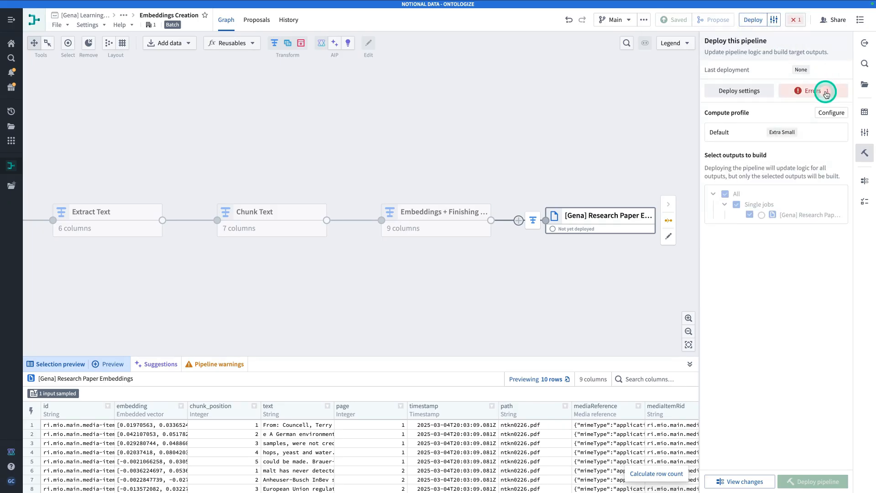
click(826, 93)
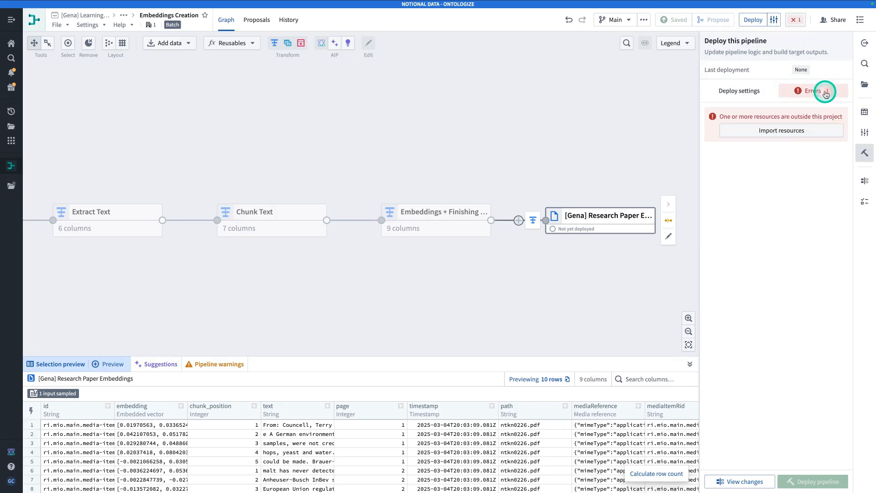
click(785, 136)
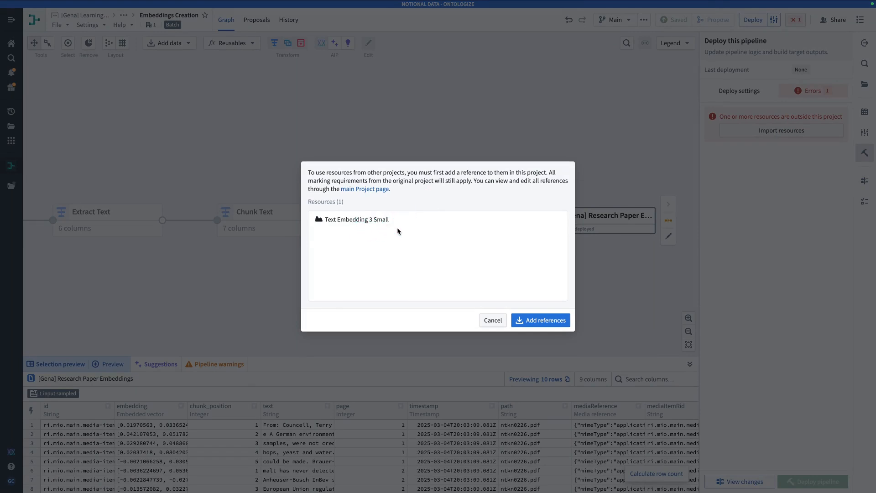
click(538, 325)
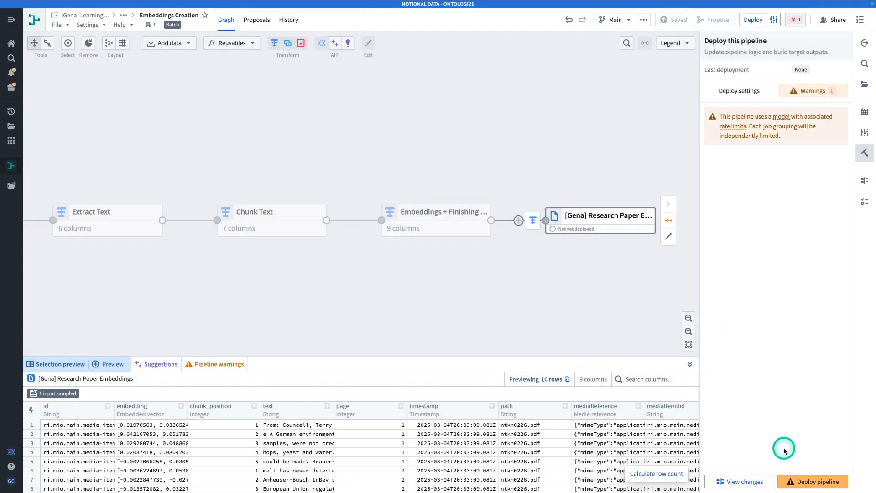
Deploy the pipeline despite the rate-limit warning and return to the object type's output settings.
click(818, 479)
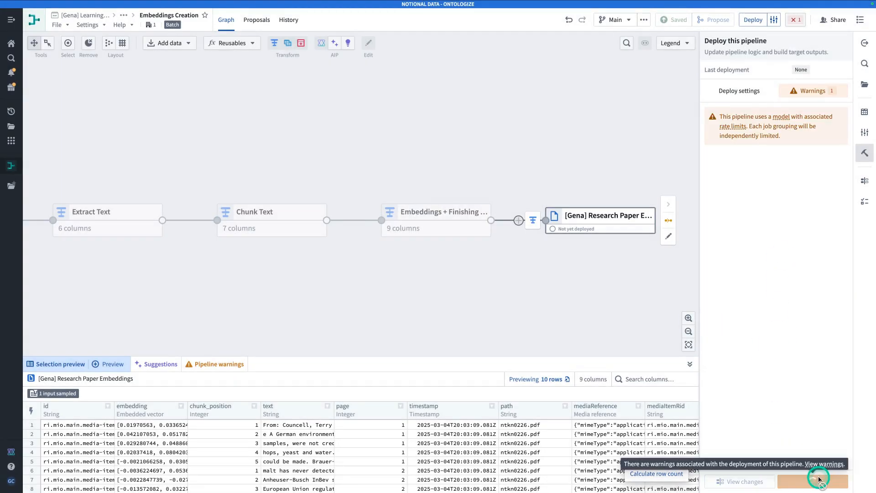
click(857, 47)
mouse_move(815, 92)
click(806, 72)
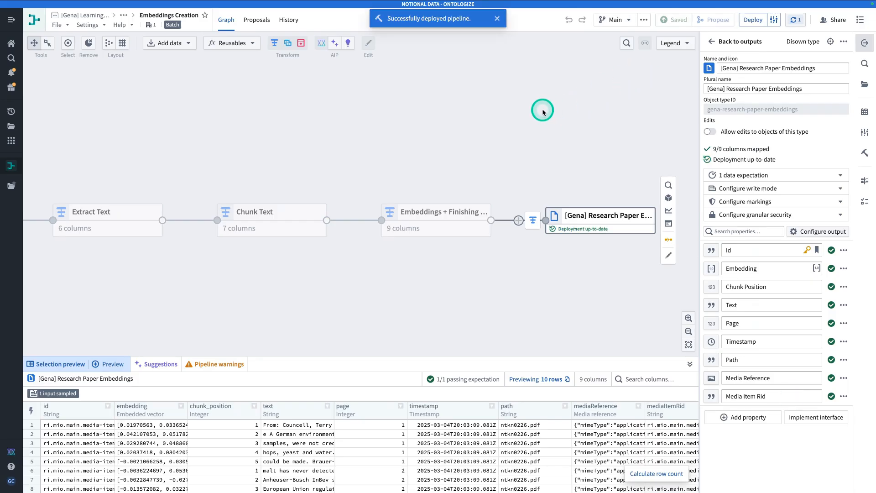
Open the deployed Research Paper Embeddings object type in Ontology Manager.
right_click(592, 215)
mouse_move(660, 238)
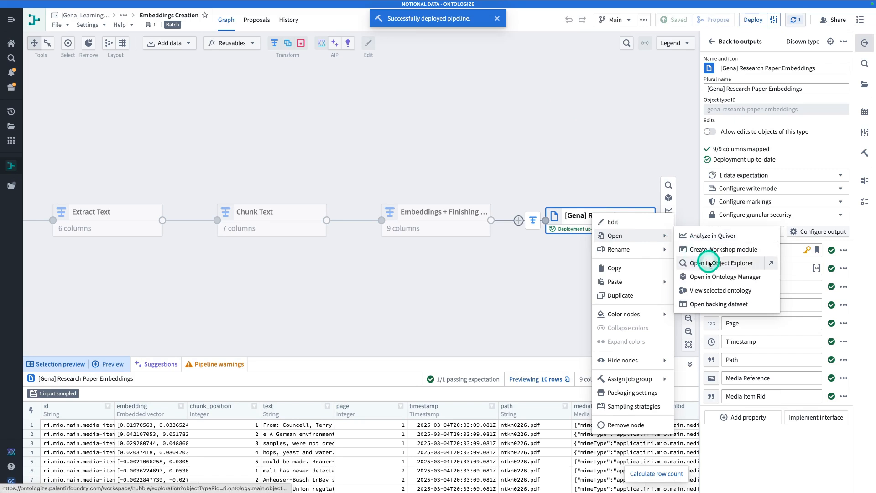
click(707, 277)
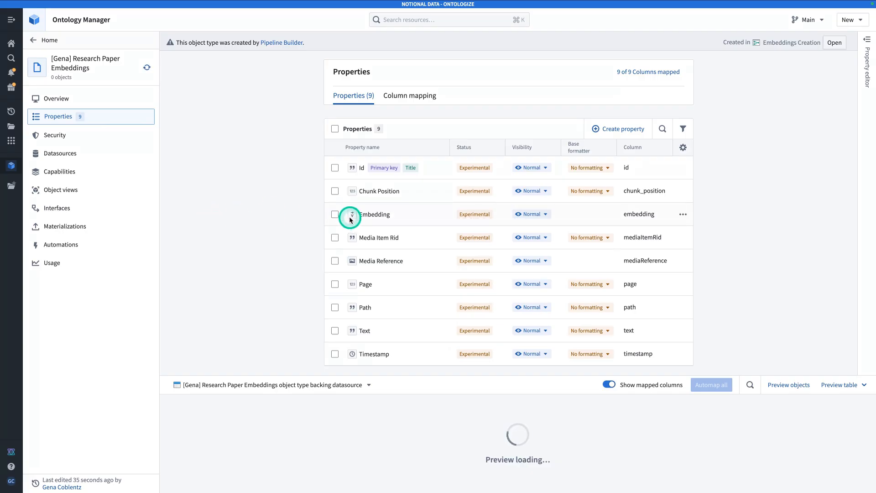
Examine the Embedding property's vector type, similarity function and embedding model, and review the object type's datasources.
click(420, 218)
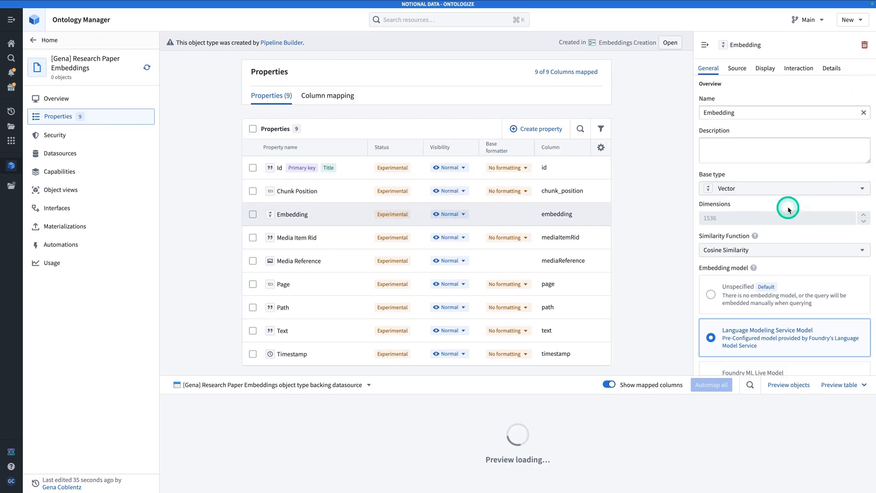
scroll(783, 214, down, 2)
scroll(782, 216, down, 2)
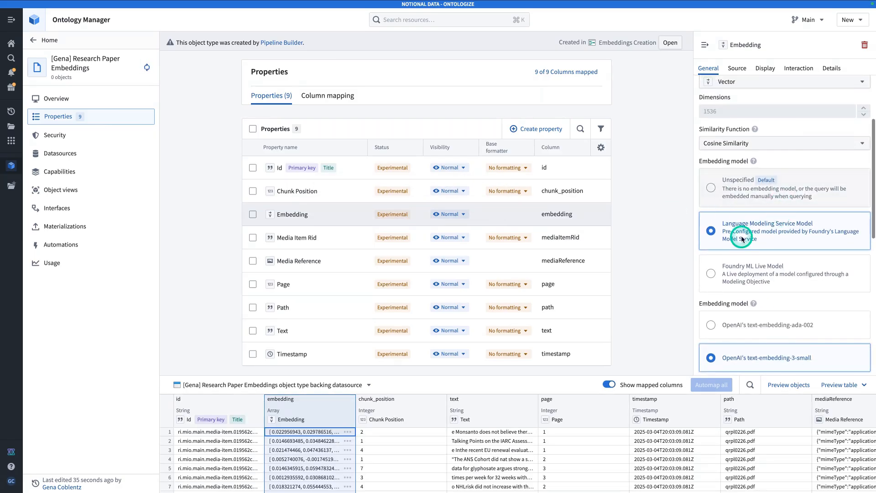
scroll(776, 256, down, 1)
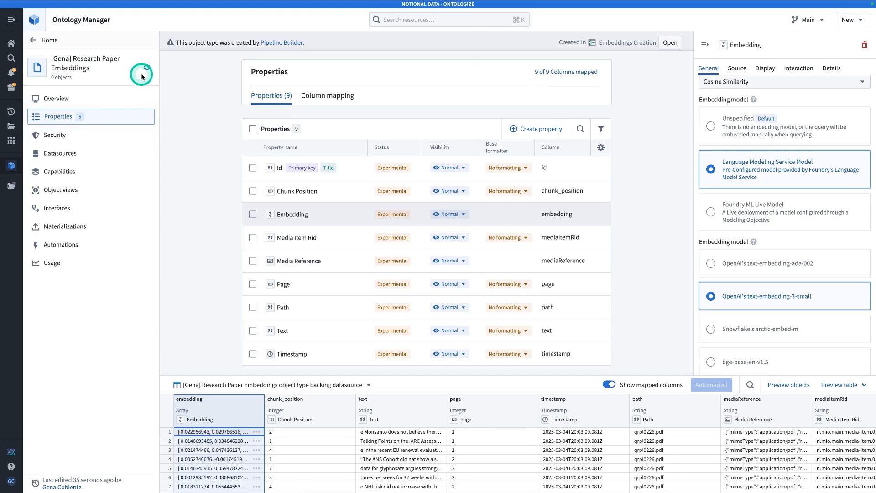
click(67, 152)
scroll(348, 215, down, 3)
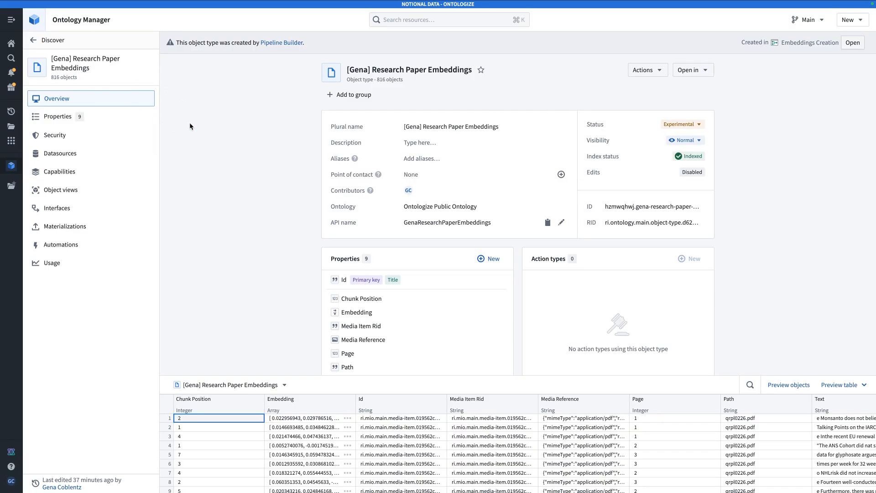
click(208, 169)
Search the platform for logic and switch to AIP Logic.
key(super+j)
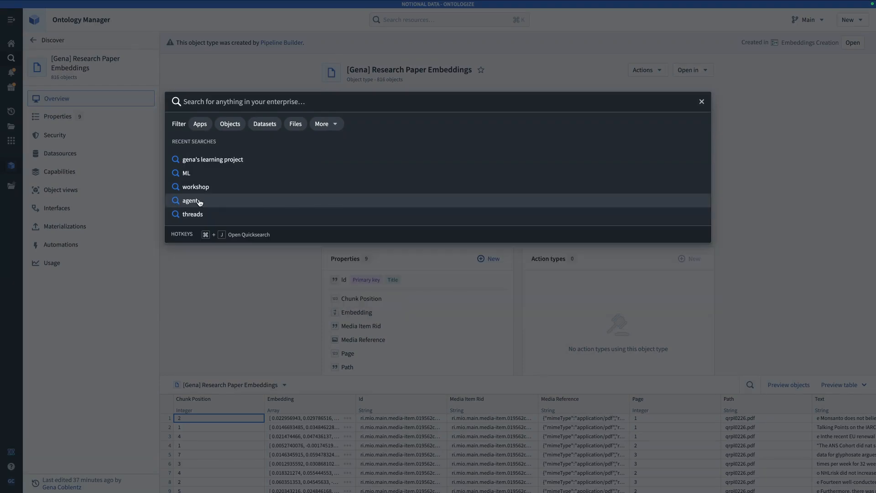
text(logic)
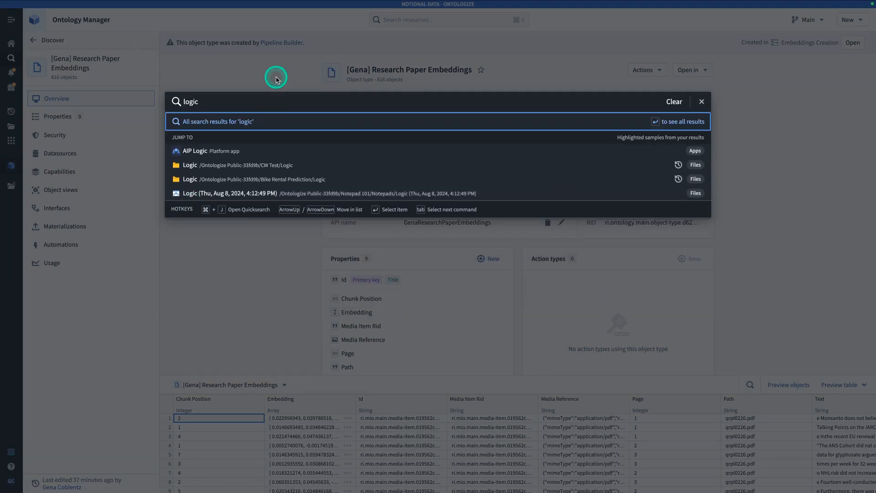
click(264, 151)
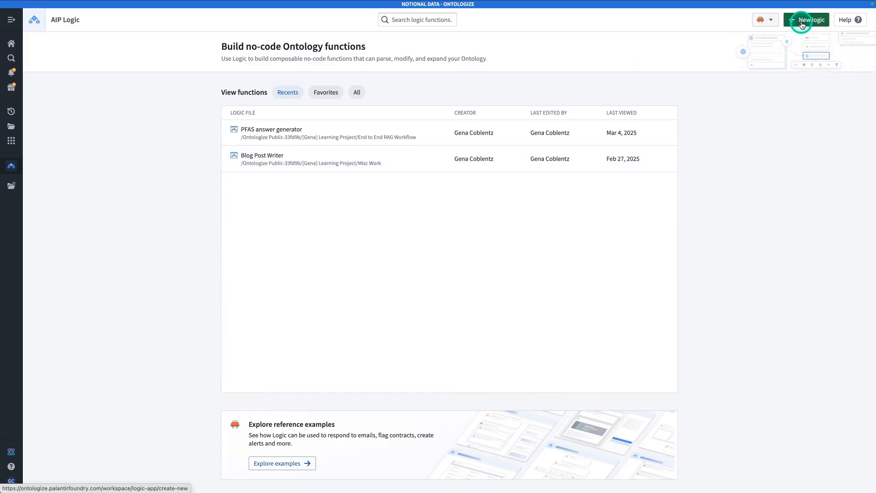
Start a new logic file and enter PFAS Question Function as its file name.
click(802, 20)
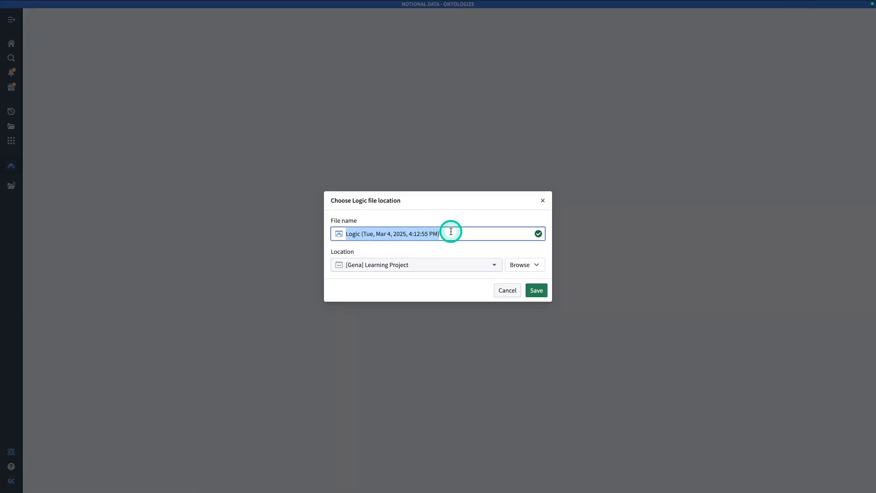
text(PFAS Question )
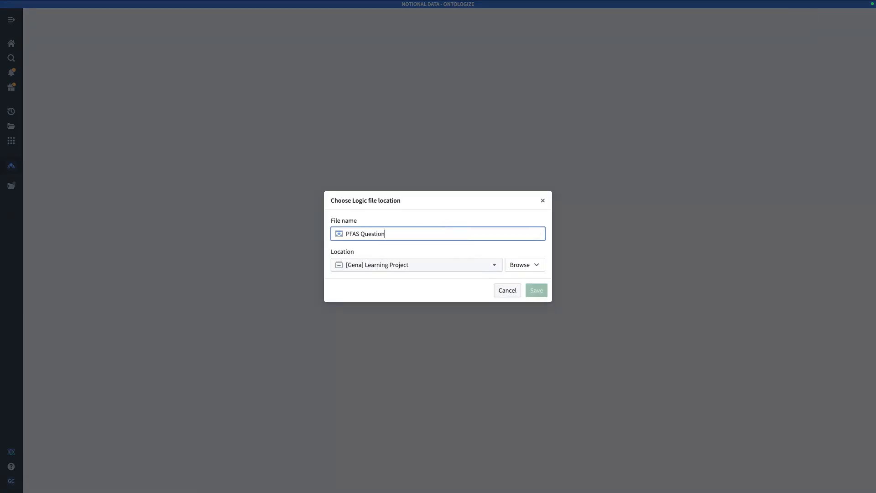
text(Function)
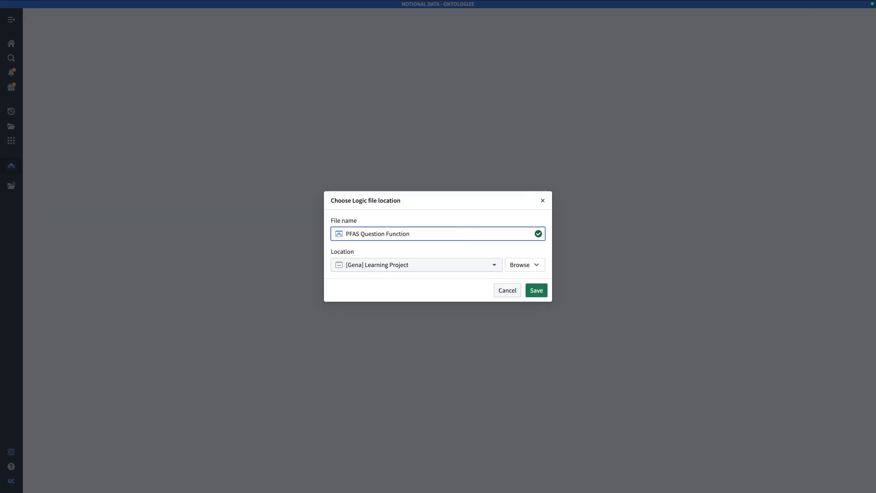
Save the new logic file in the Learning Project and add a required String input named userQuestion.
click(538, 293)
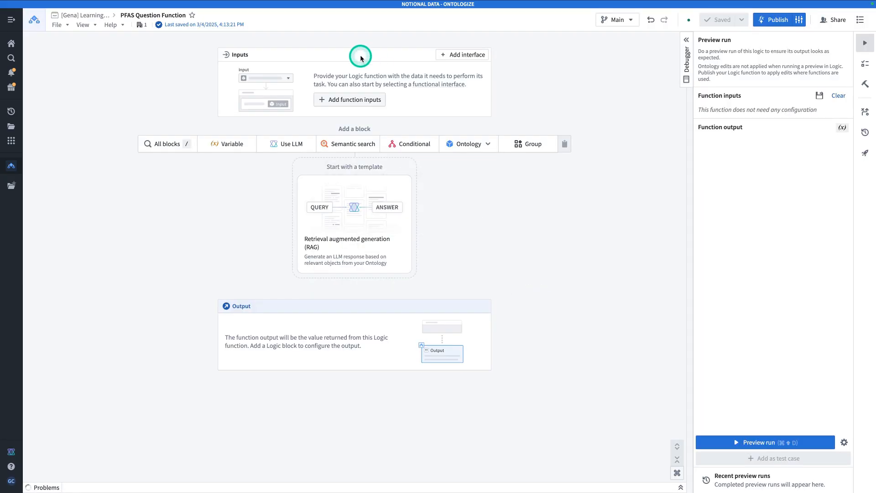
click(334, 100)
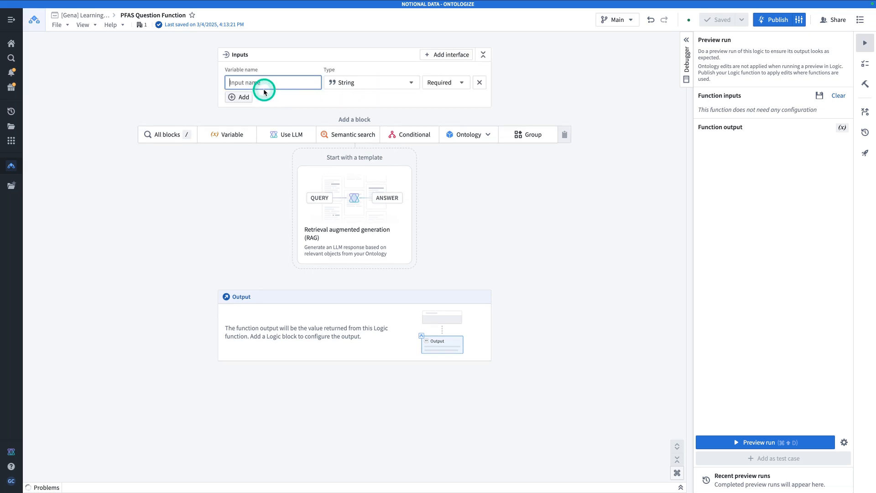
text(userQ)
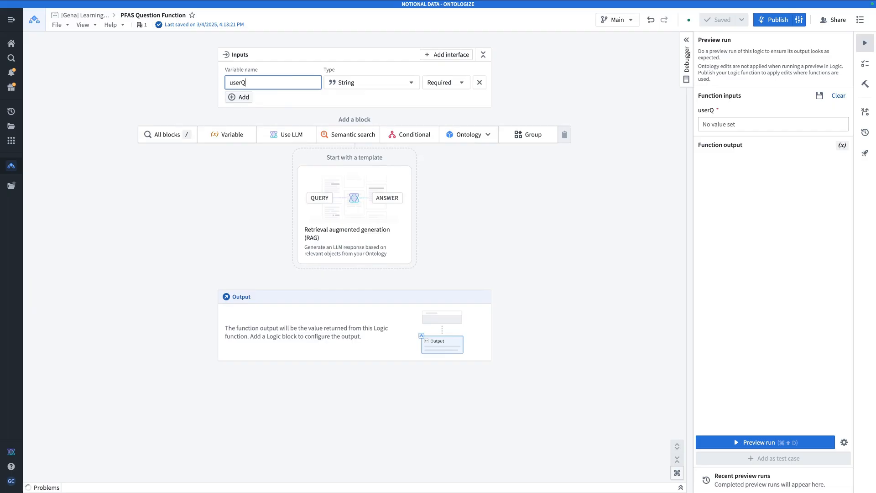
text(uestio)
click(275, 147)
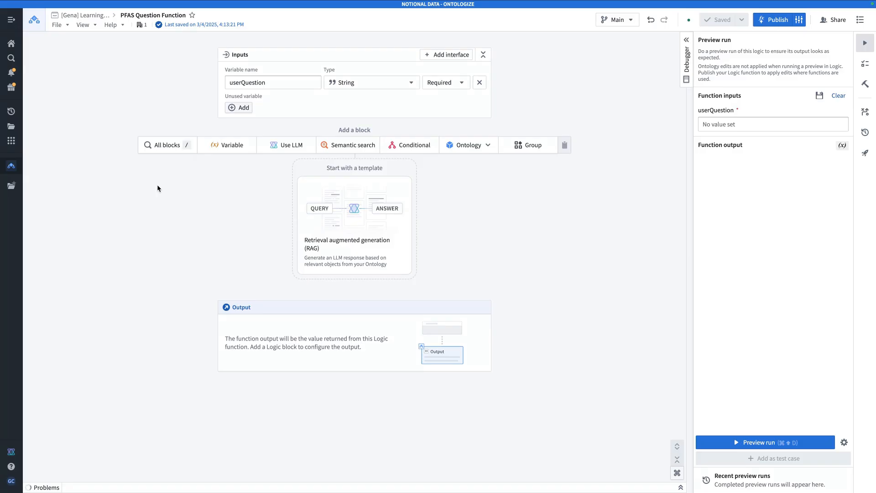
Add a semantic search block after the inputs and name it Relevant Chunks.
click(343, 146)
click(169, 139)
text(Relevant Chunks)
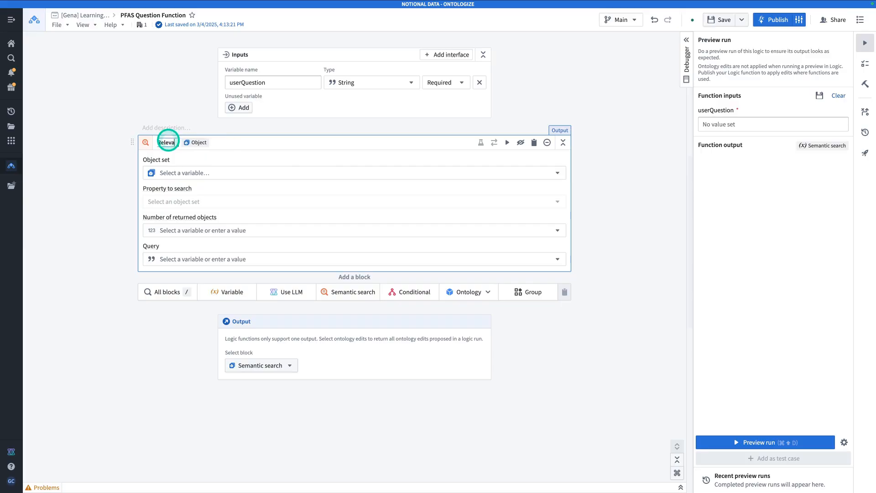
key(Return)
Set the Relevant Chunks block's object set to a new set of all Research Paper Embeddings.
click(279, 173)
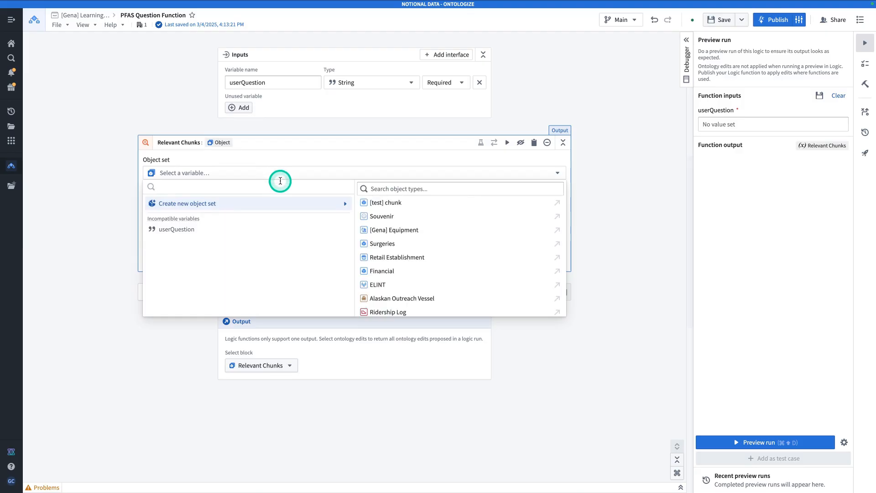
click(391, 189)
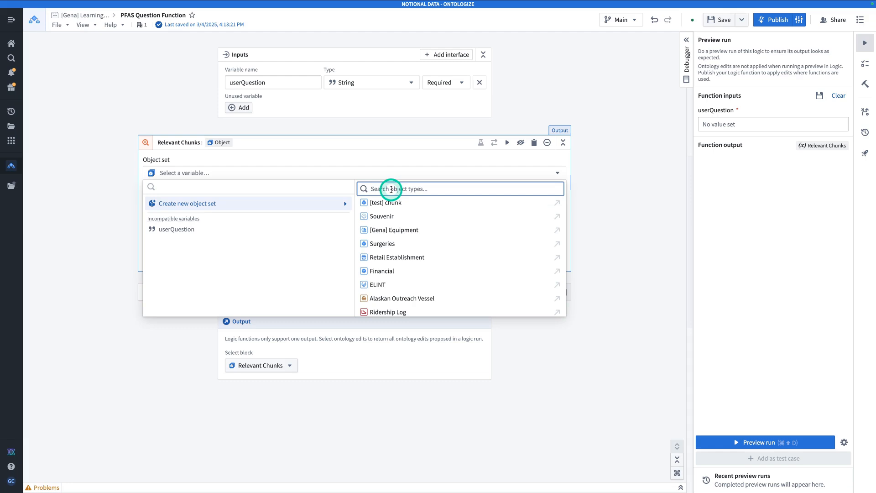
text(embeddin)
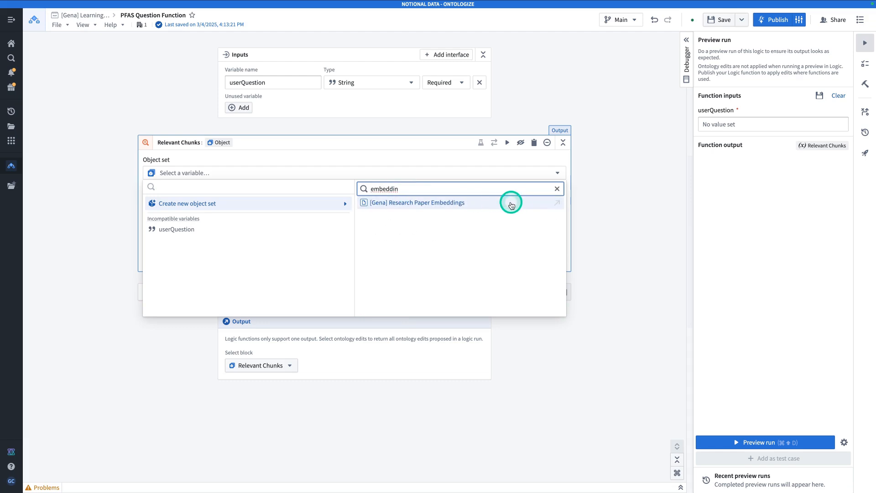
click(508, 207)
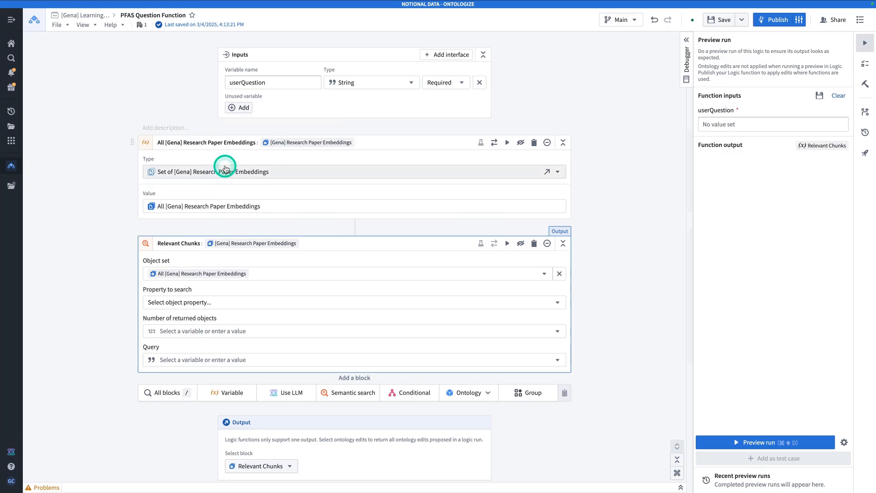
Configure the Relevant Chunks block to search the Embedding property, return 10 objects, and use userQuestion as the query.
scroll(205, 184, down, 1)
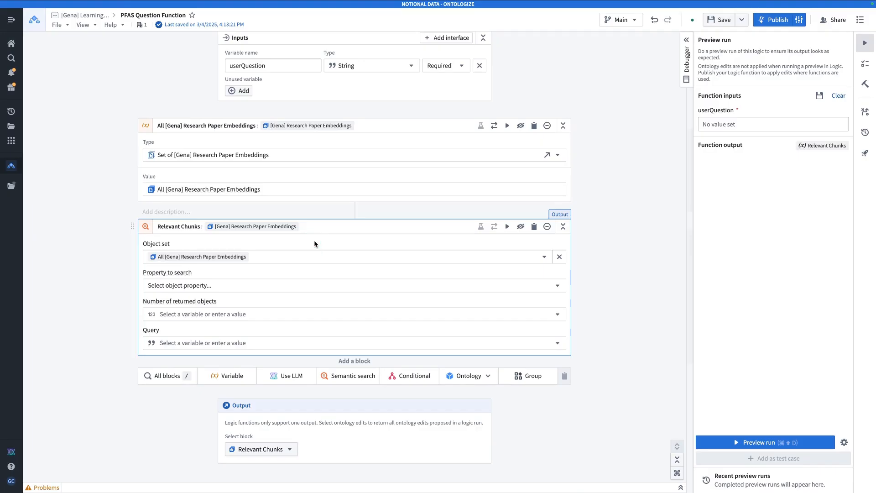
click(246, 284)
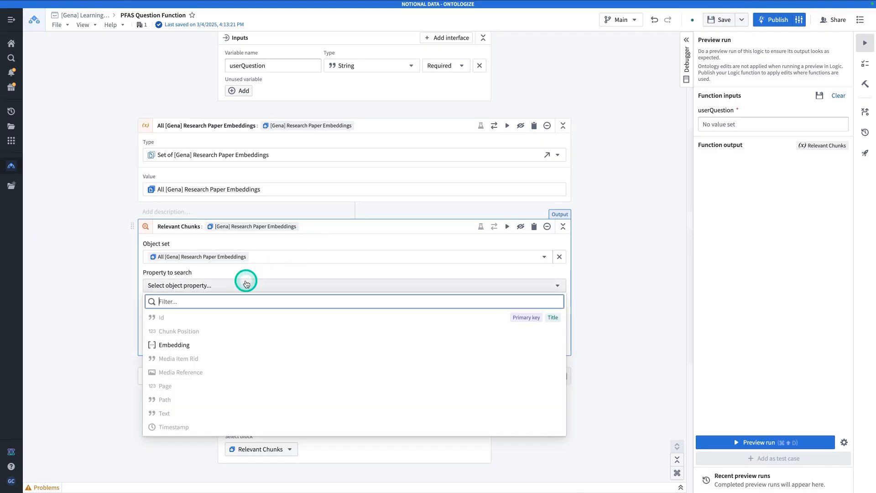
click(185, 345)
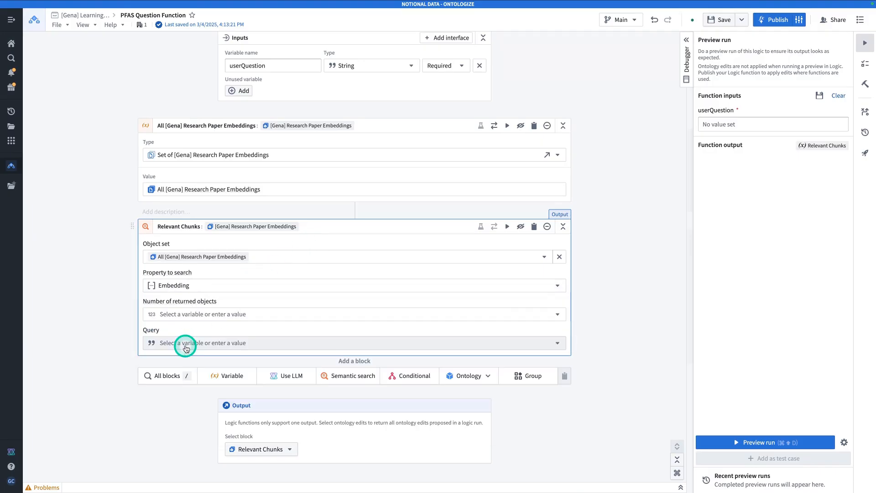
click(189, 318)
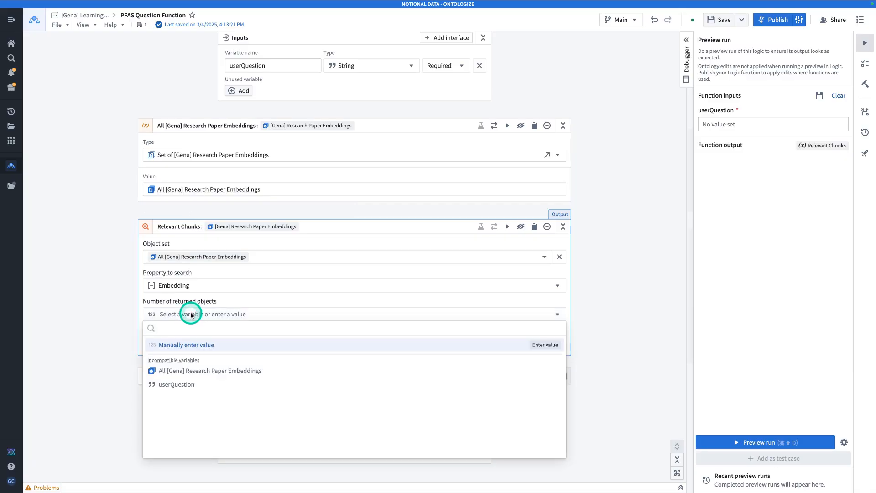
click(191, 345)
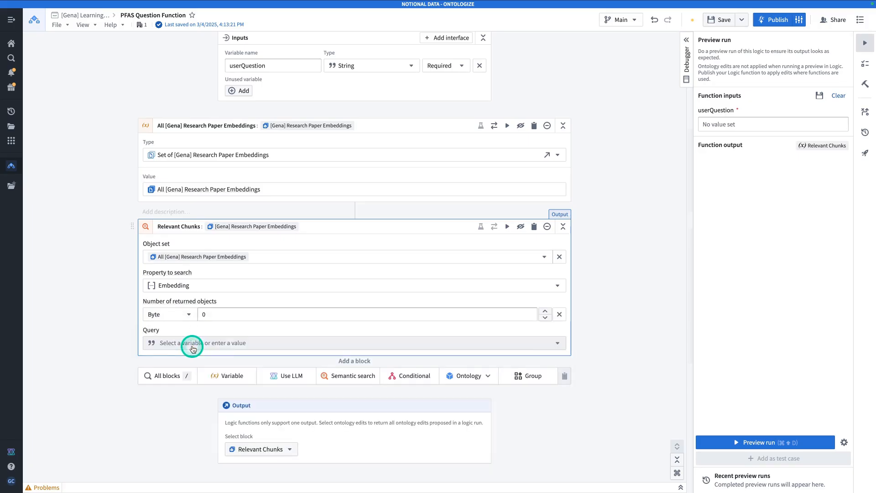
click(219, 319)
text(10)
click(215, 338)
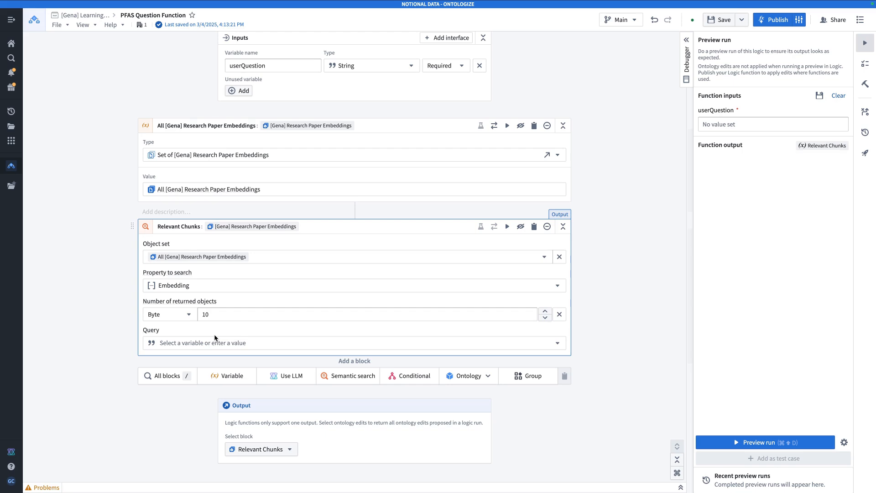
click(217, 342)
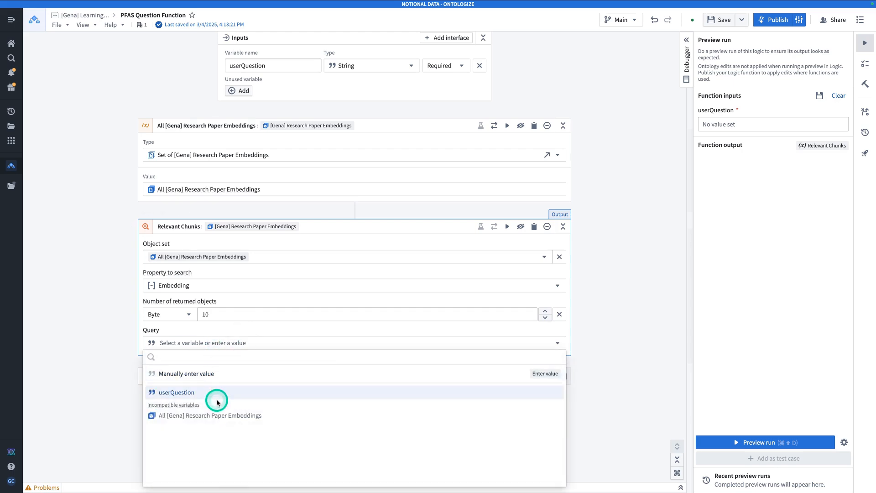
click(216, 396)
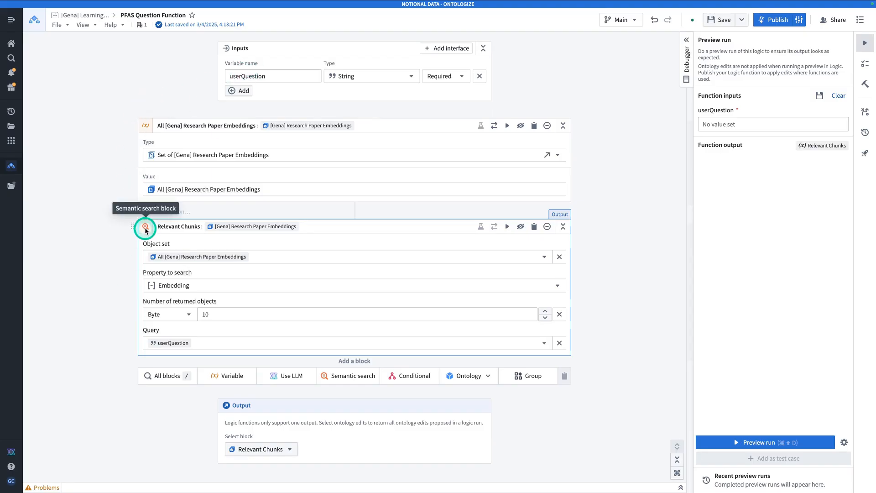
Run a preview of the function with the userQuestion value "Has glyphosate been found in wheat?".
click(727, 124)
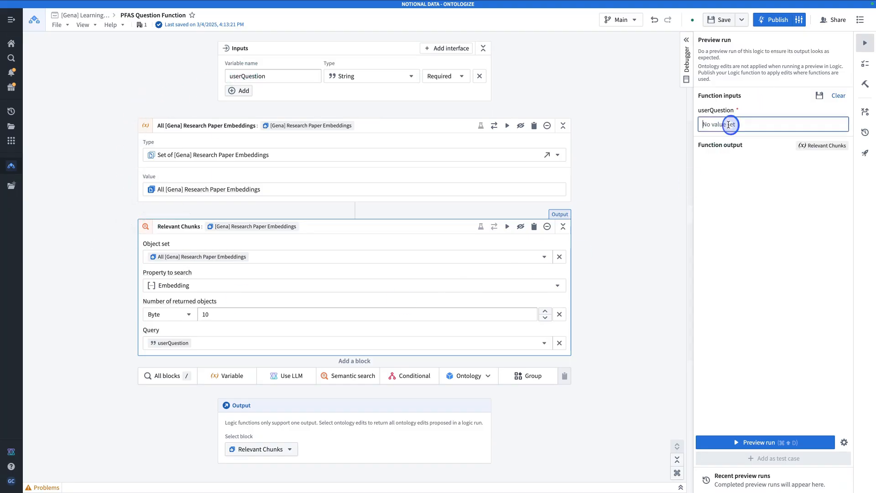
text(Has glyp)
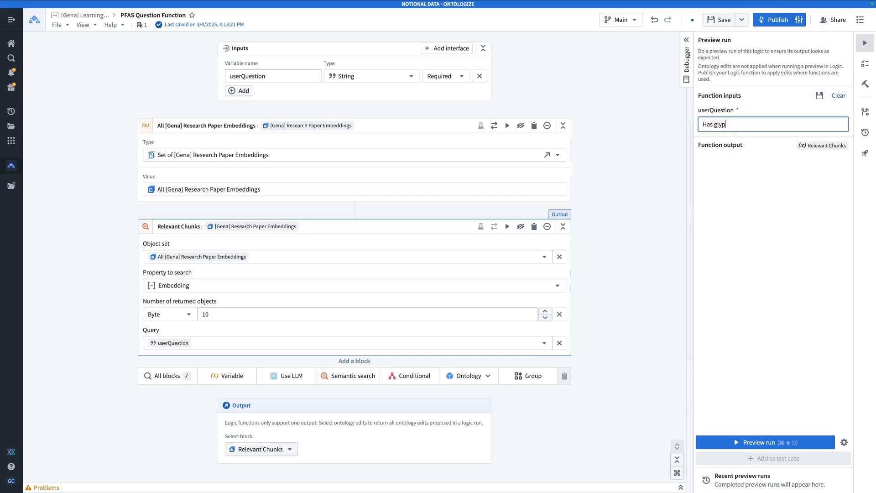
text(hod)
key(BackSpace)
text(osate been sound)
key(BackSpace)
key(BackSpace)
key(BackSpace)
key(BackSpace)
key(BackSpace)
key(BackSpace)
text(found in wheat?)
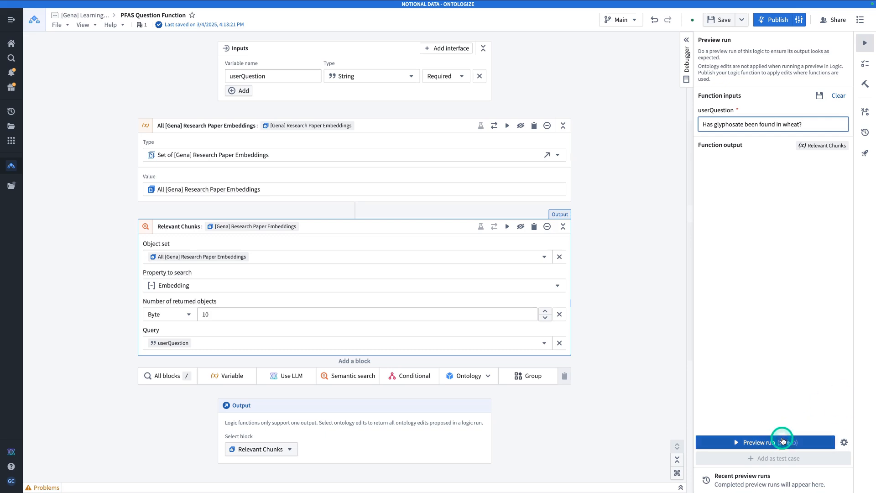
click(784, 441)
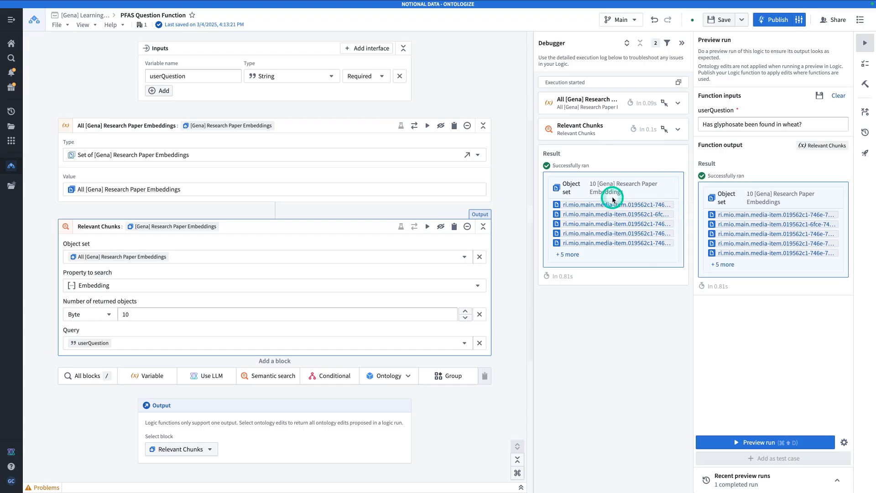
Open the first returned chunk in Object Explorer and examine its properties and its source PDF through page 3.
mouse_move(607, 205)
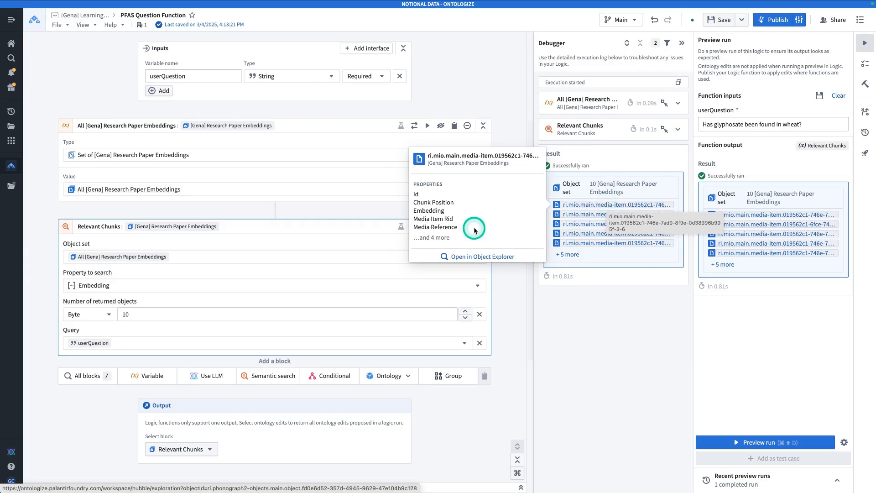
click(475, 255)
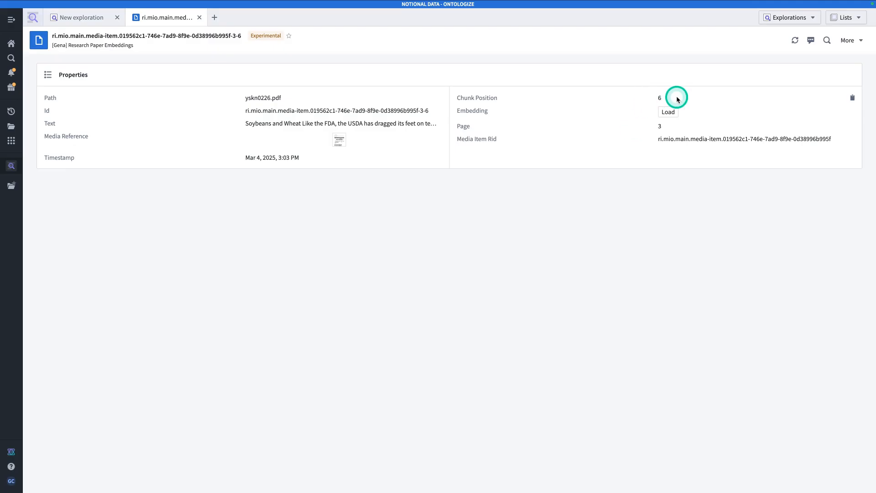
click(340, 140)
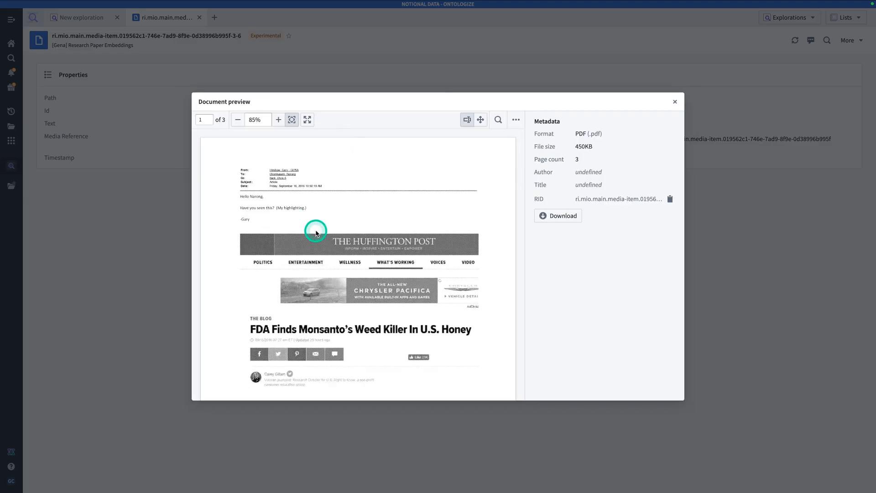
scroll(317, 233, down, 15)
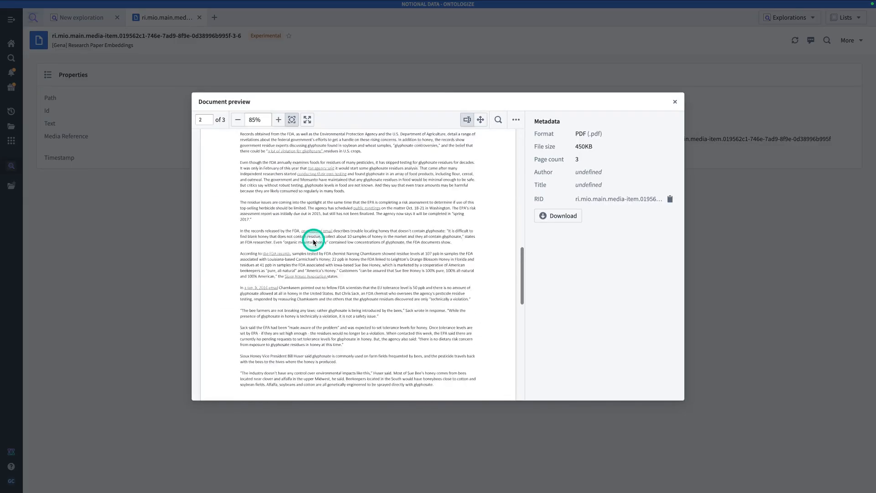
scroll(314, 242, down, 5)
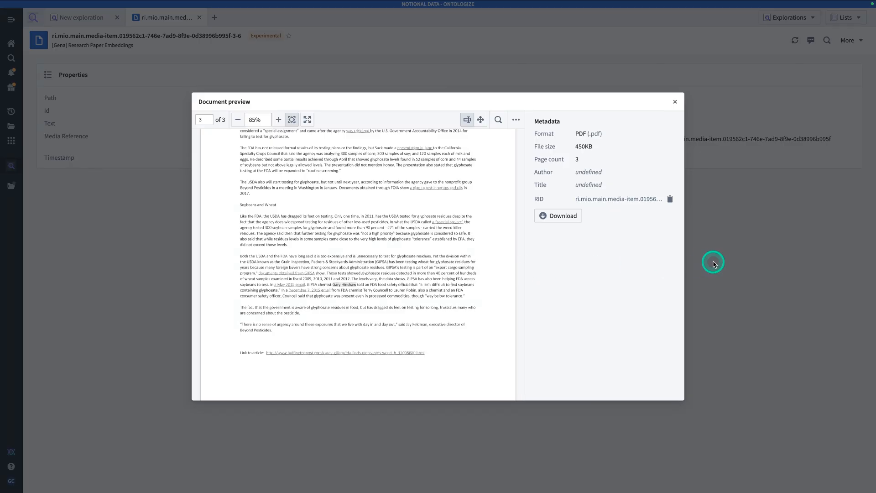
click(719, 258)
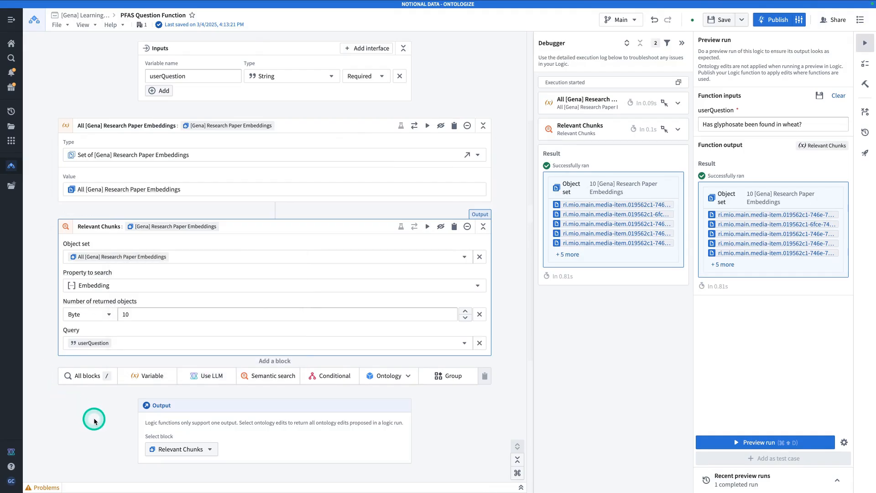
Add a Use LLM block below Relevant Chunks and name it Summarize Answer.
click(211, 382)
scroll(220, 392, down, 2)
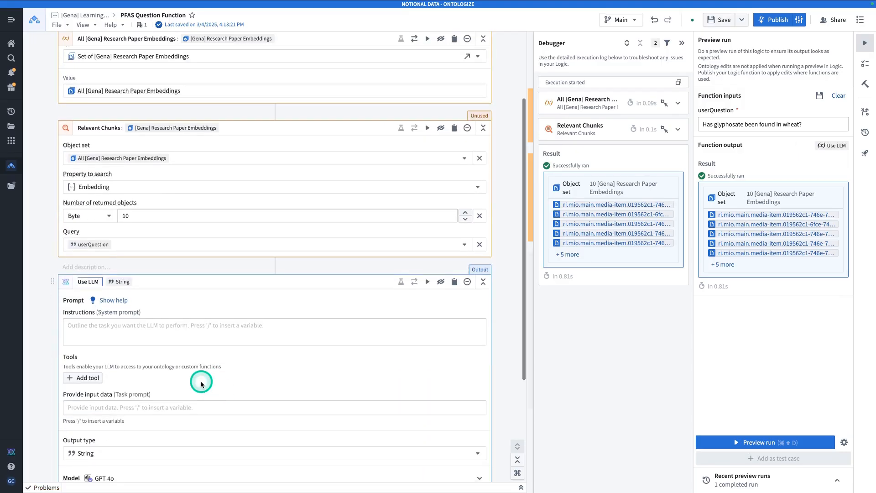
triple_click(95, 279)
text(Summarize Answer)
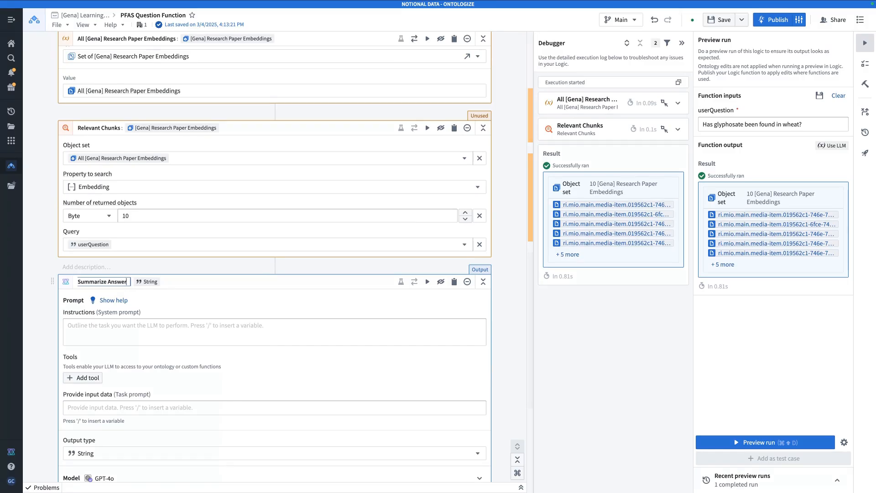
key(Return)
scroll(110, 294, up, 1)
scroll(111, 289, down, 3)
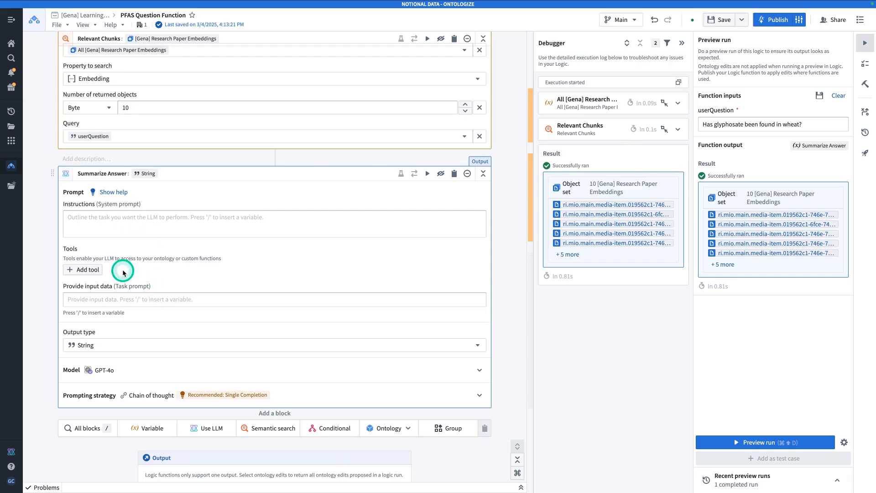
Enter instructions: "You are a helpful research assistant. Your job is to summarize the results of the Relevant Chunks to create a concise answer to the user question.".
click(121, 225)
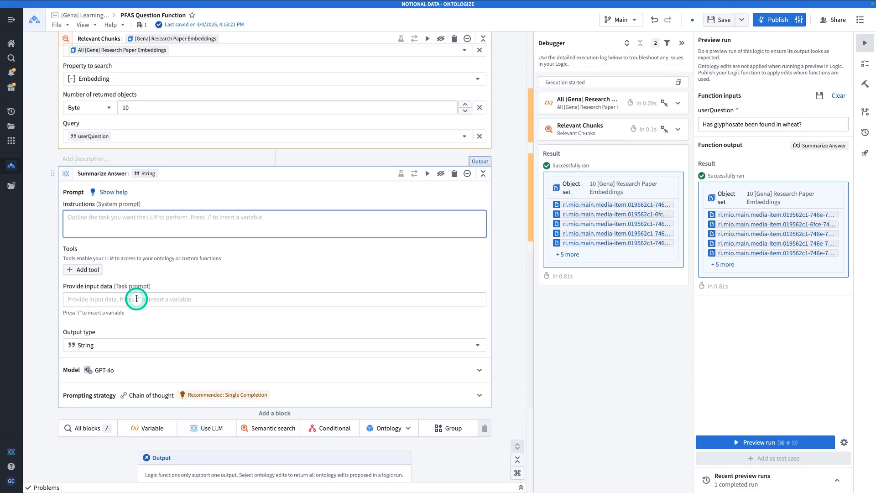
click(135, 252)
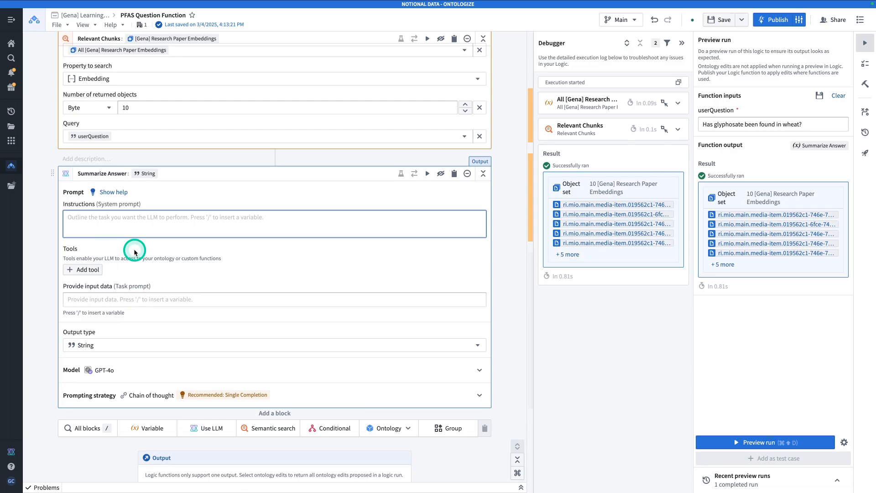
text(You are a helpful research assistant. Your job is to summarize the)
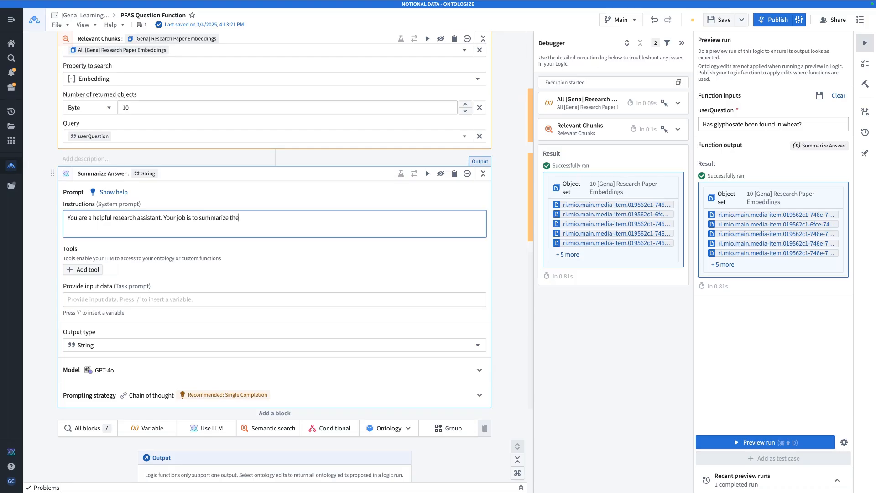
text(Relevant Chunks to create a concise answer to the user question.)
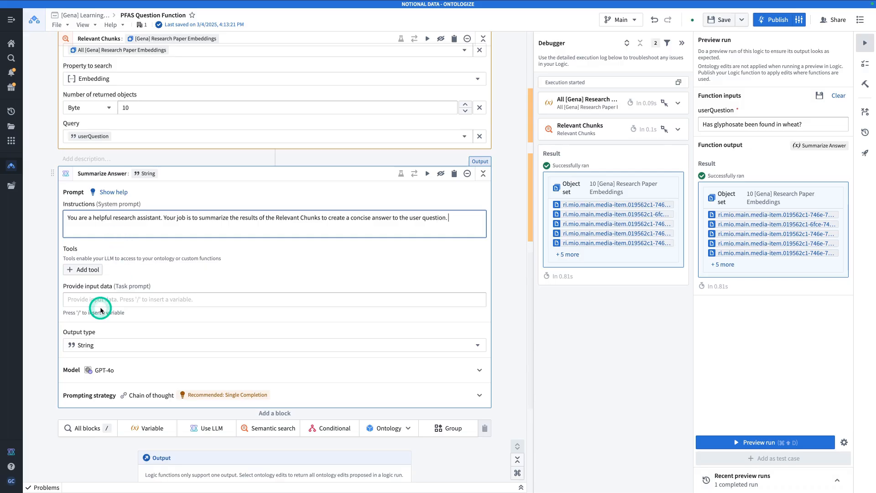
Start the Summarize Answer task prompt with "Relevant Chunks:" followed by the Relevant Chunks variable, including only its Text property.
click(129, 299)
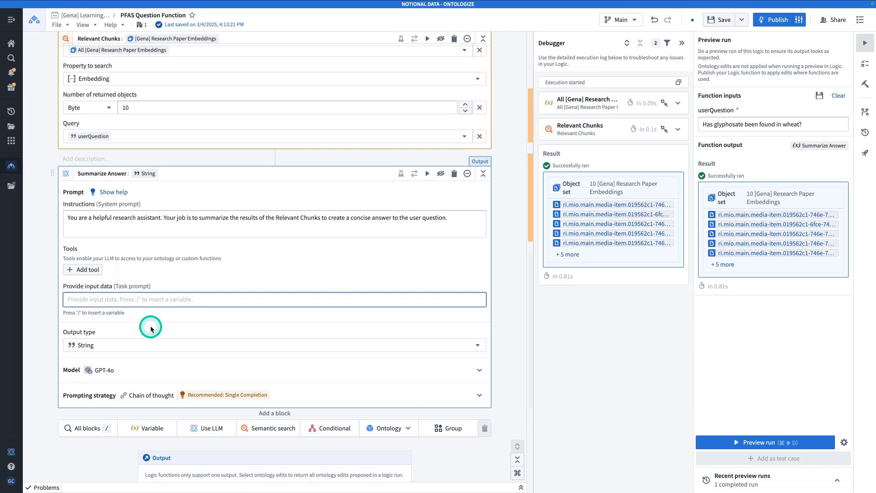
text(Relevant)
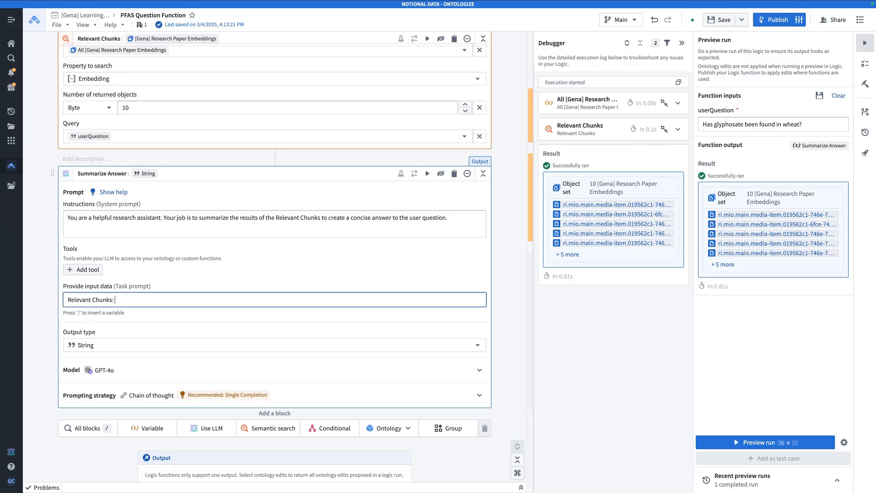
text(Chunks: /)
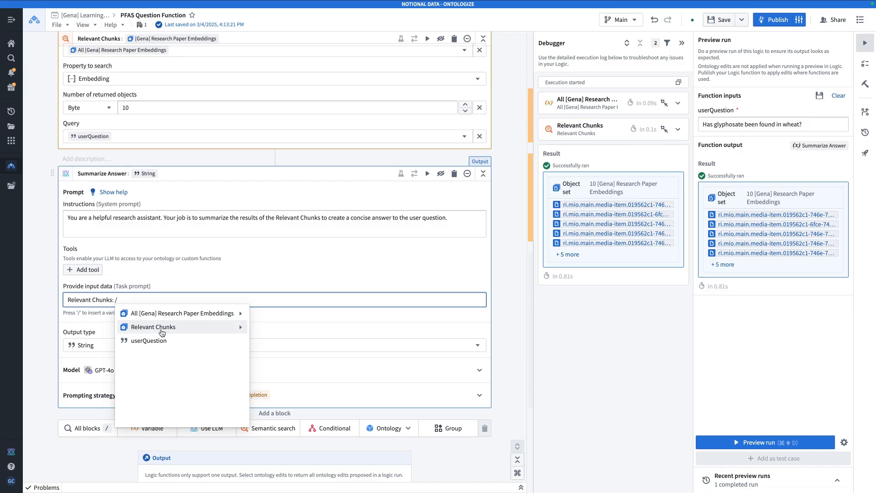
click(222, 327)
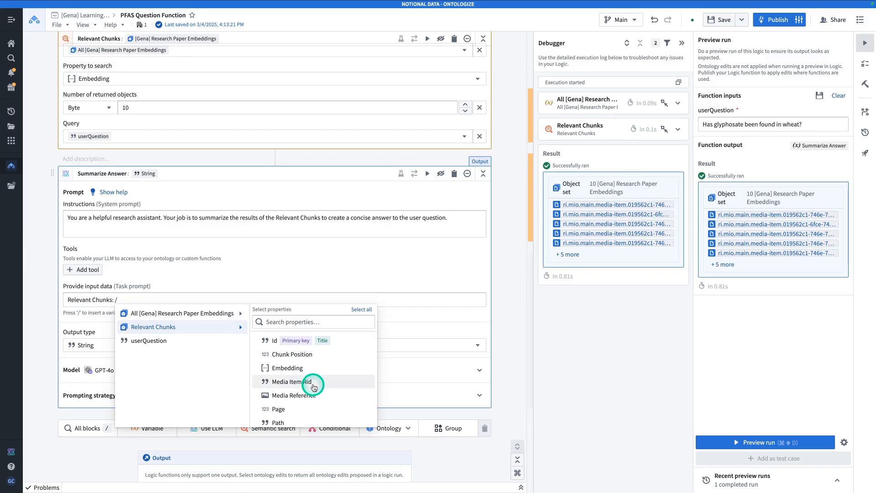
scroll(310, 383, down, 1)
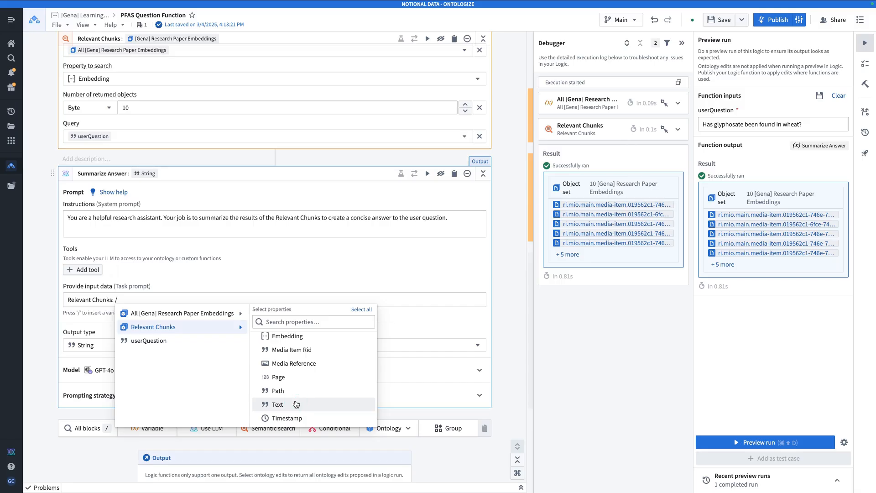
click(296, 404)
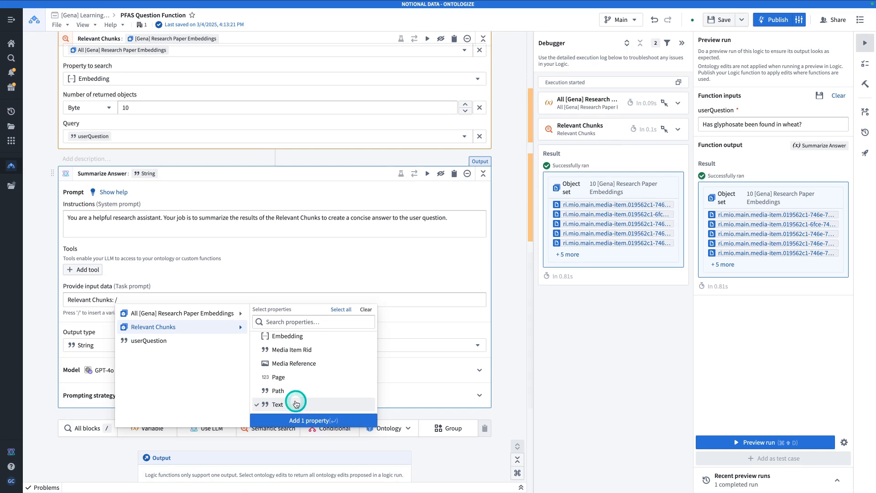
click(300, 424)
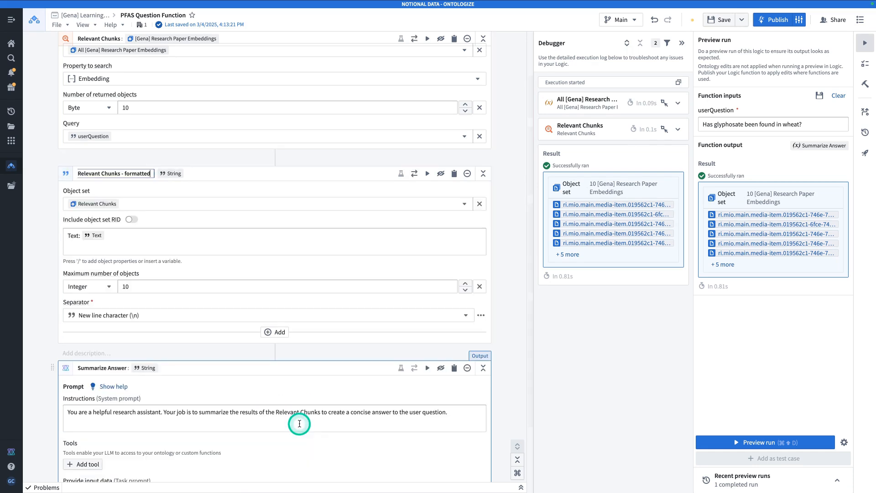
scroll(297, 422, down, 1)
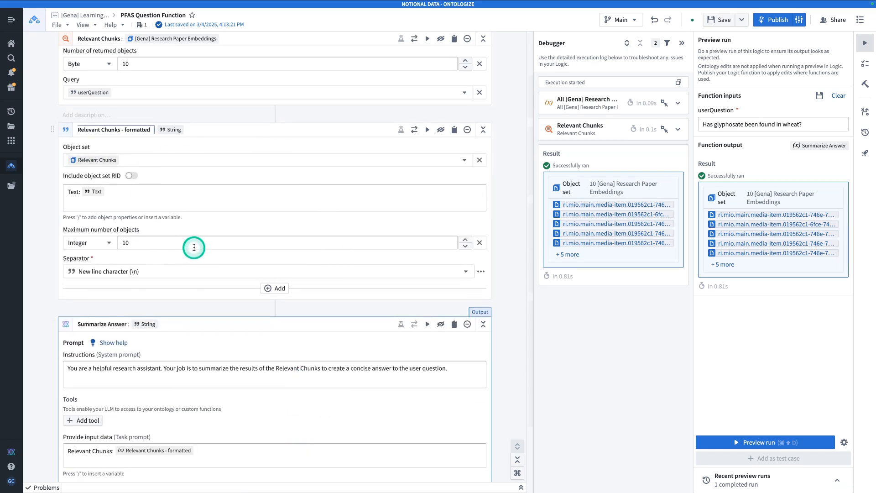
scroll(110, 237, up, 3)
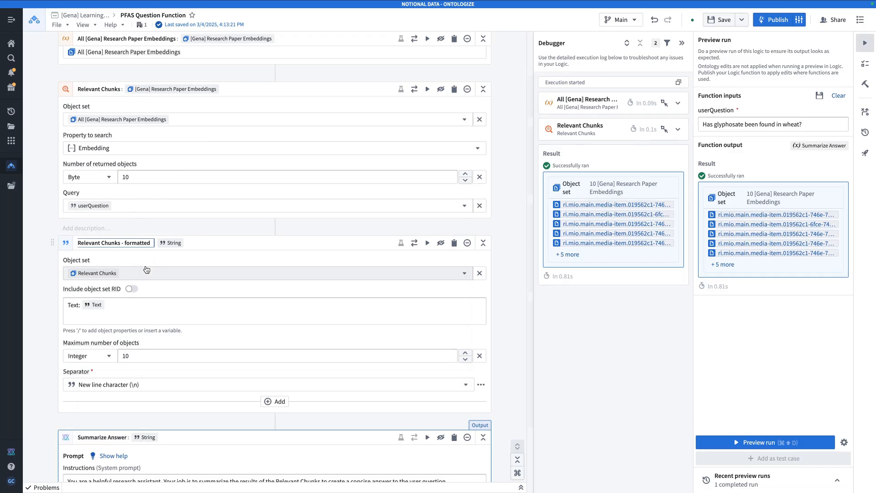
scroll(164, 304, down, 4)
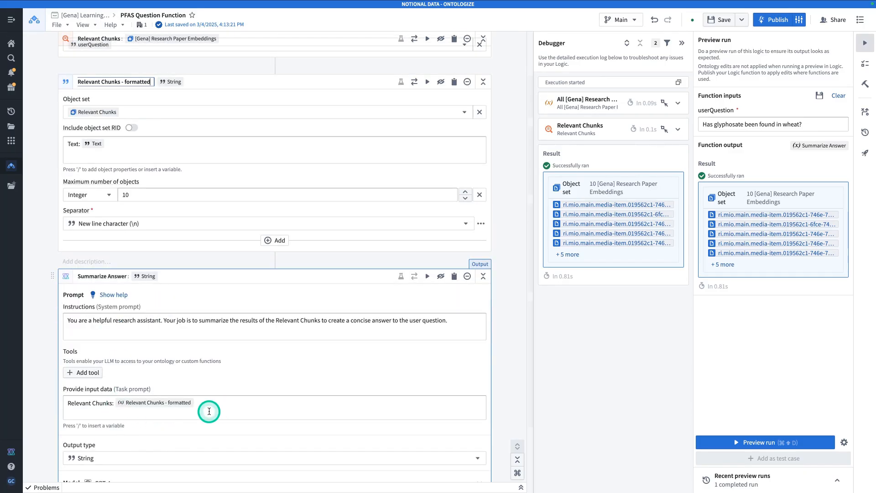
Add a second line to the task prompt reading "User question:" followed by the userQuestion variable.
drag(230, 406, 105, 396)
click(240, 405)
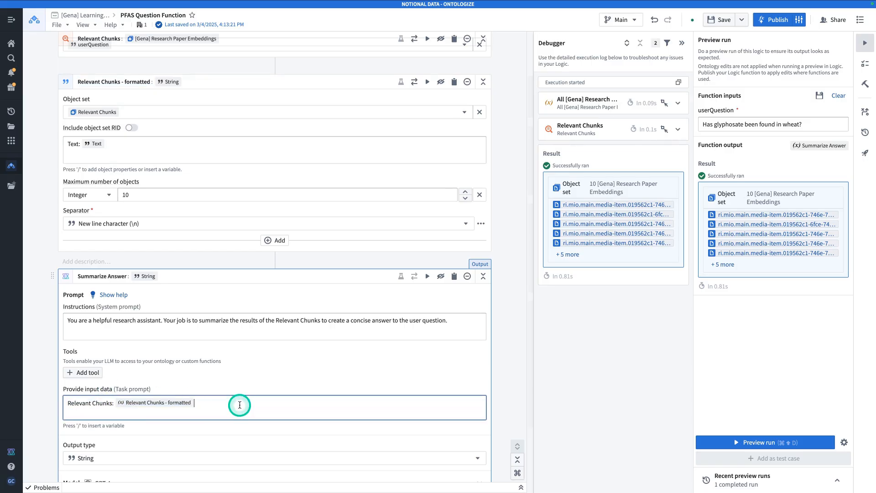
key(Return)
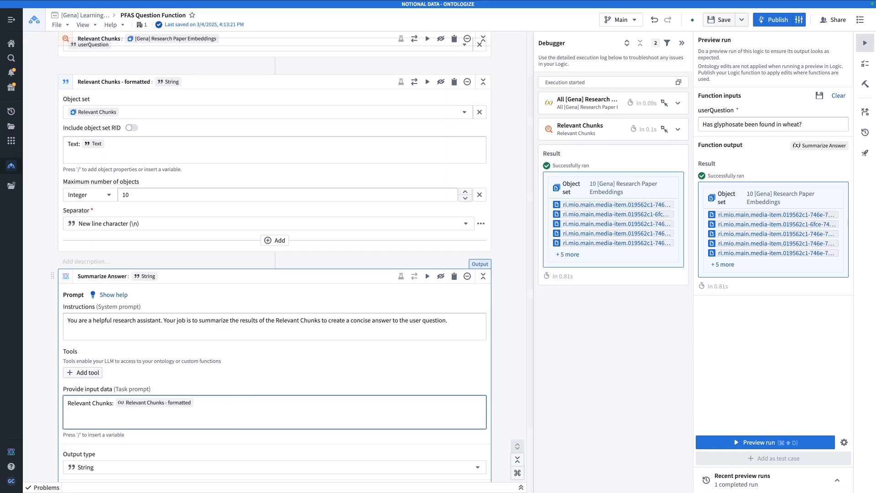
text(User question: /)
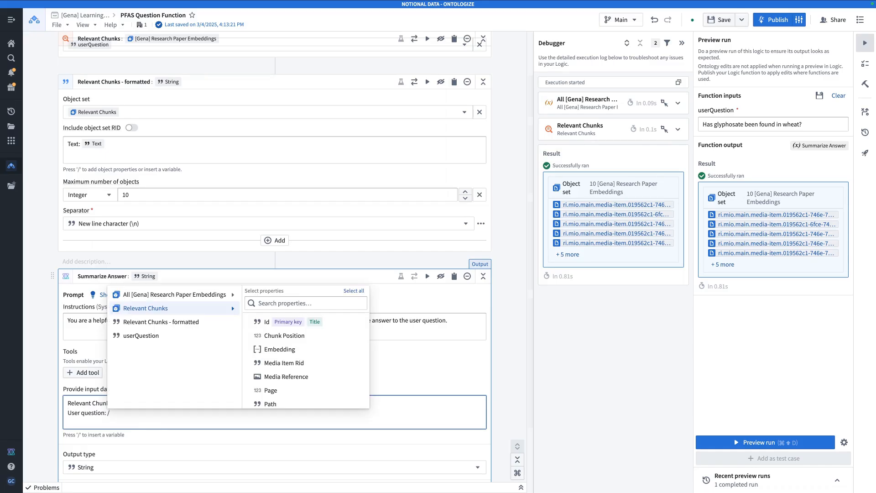
click(171, 338)
scroll(178, 339, down, 3)
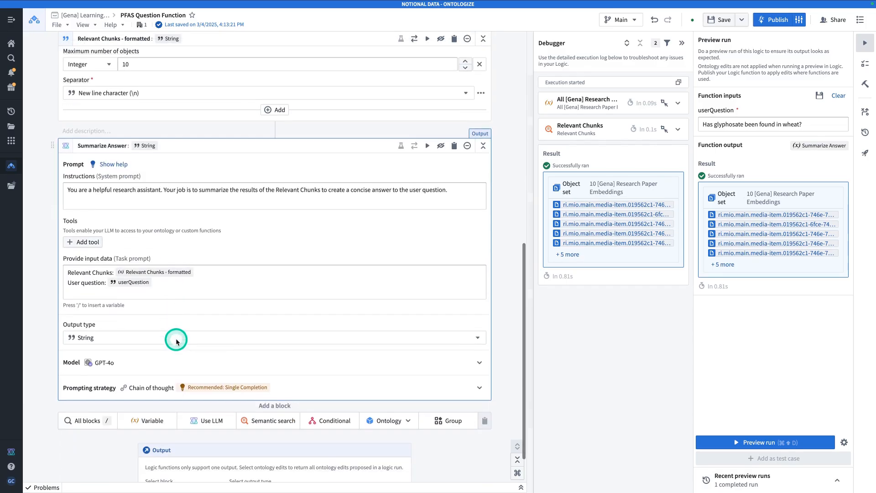
Check the Summarize Answer block's model setting and run a preview of the function with the existing question.
click(134, 364)
click(134, 364)
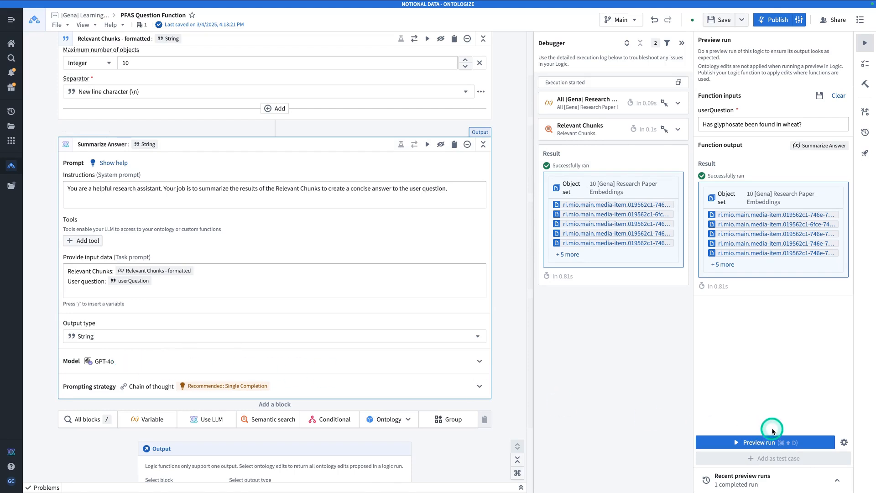
click(770, 439)
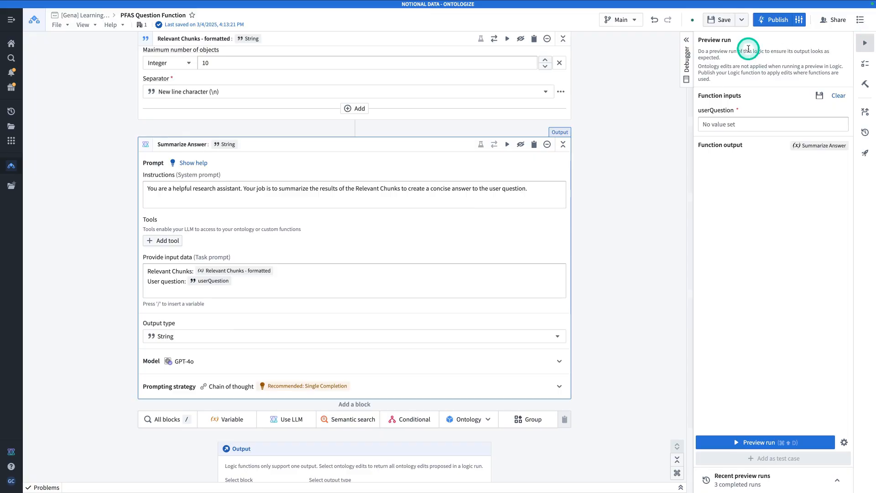
Save the PFAS Question Function and publish it with the default function details and security settings.
click(720, 21)
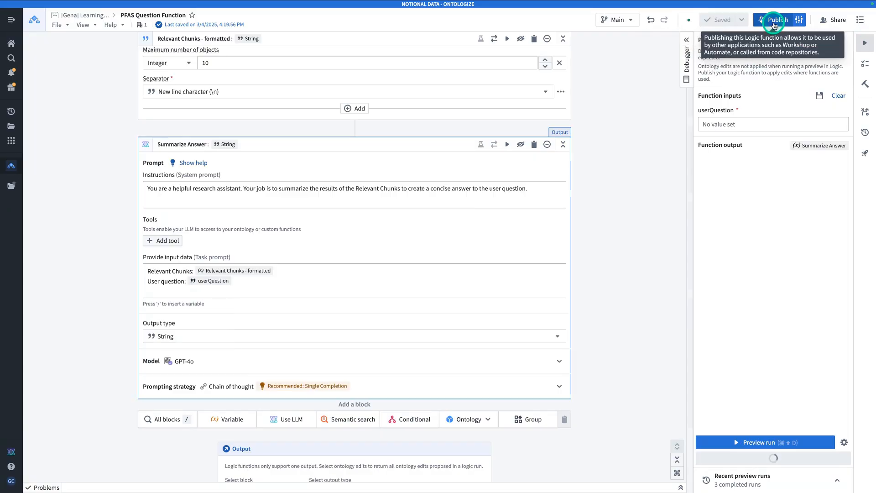
click(771, 21)
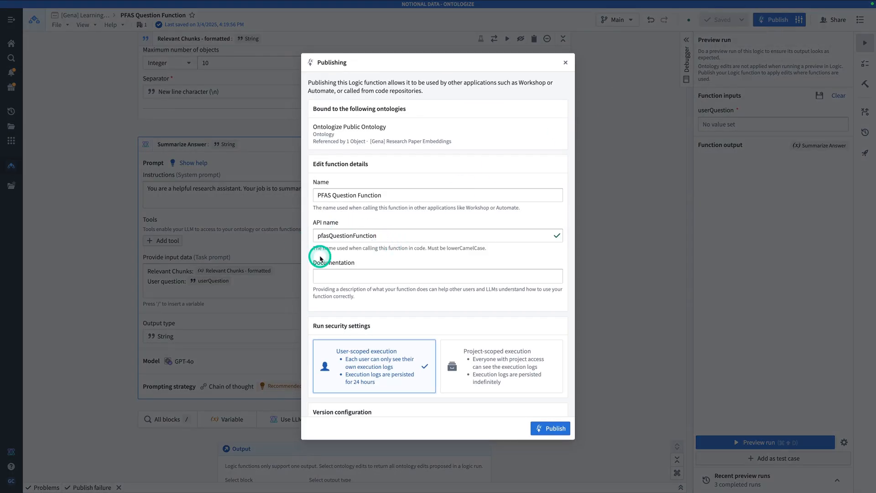
click(558, 428)
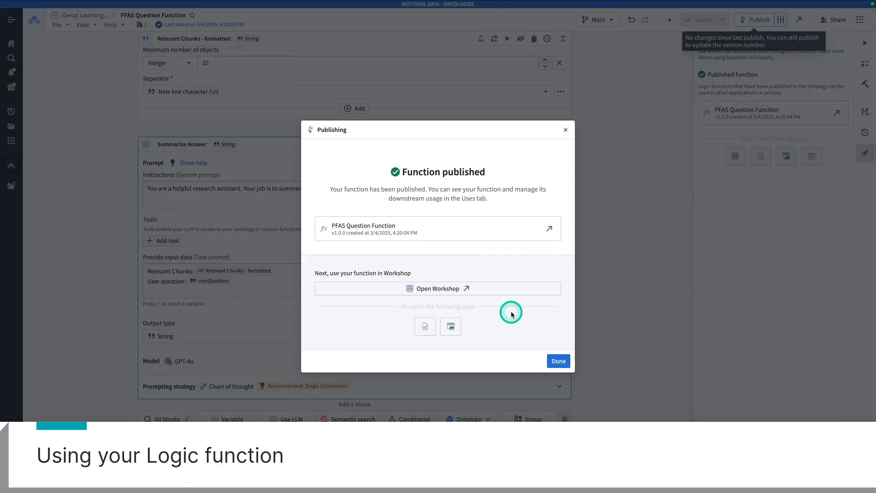
Switch to Workshop and create a new module saved as "Demo PFAS Answer Generator" in the Learning Project.
click(432, 291)
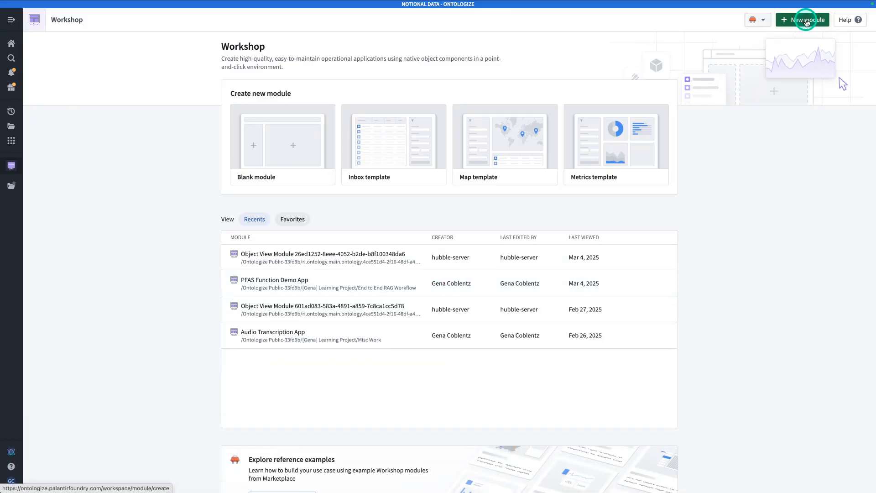
click(807, 21)
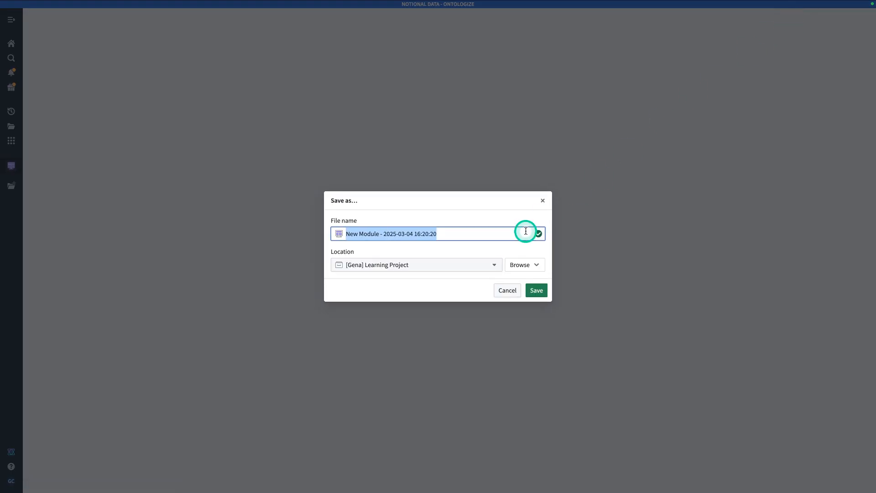
text(Demo )
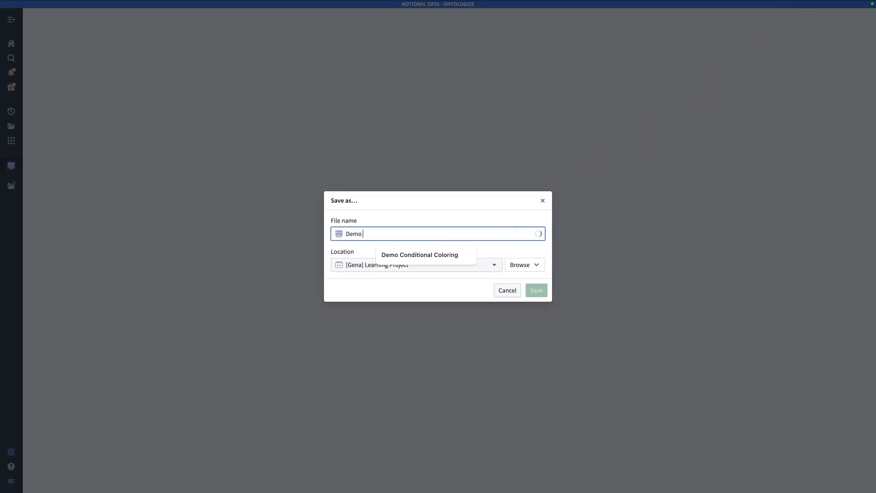
text(PFAS Answer Generator)
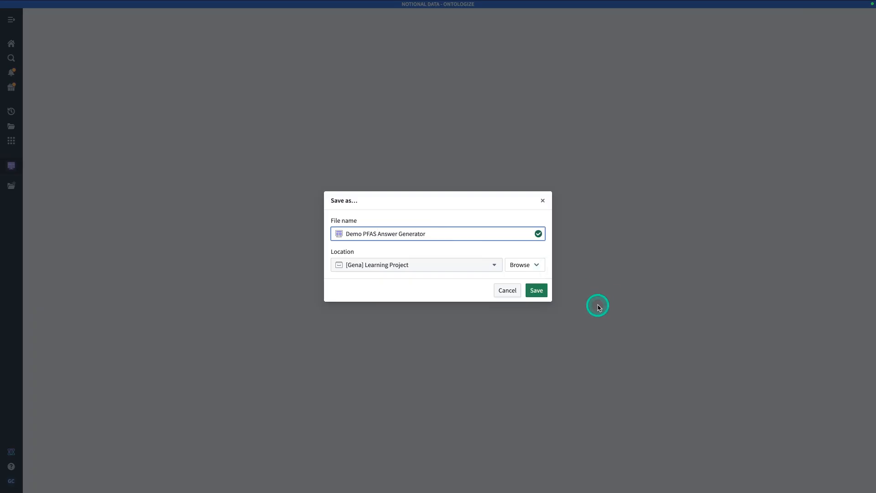
click(537, 292)
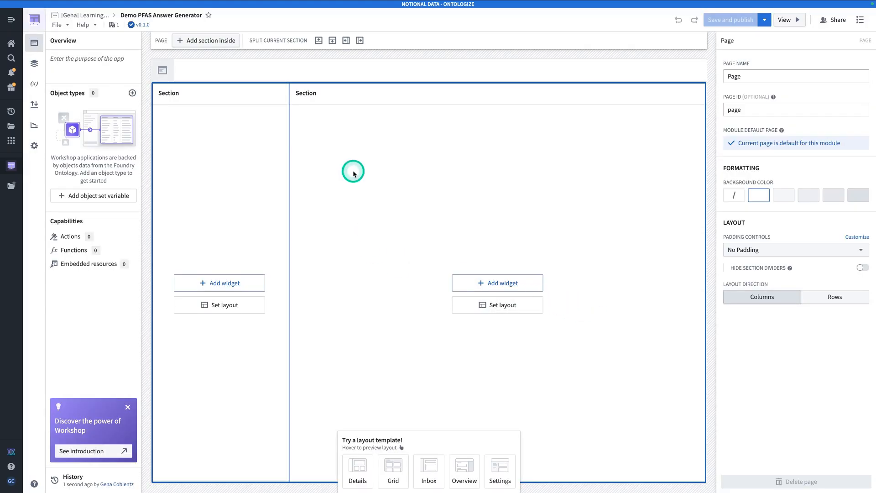
Delete the narrow first section of the page and turn off the section header of the remaining section.
click(235, 104)
click(694, 40)
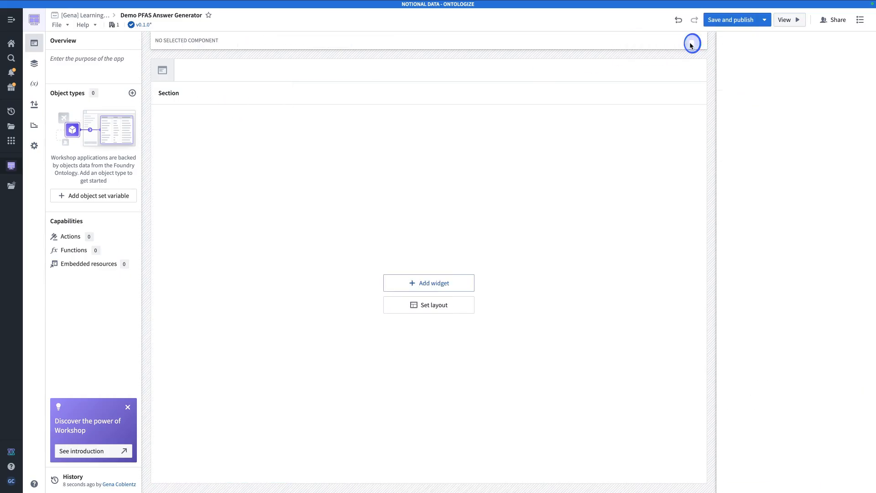
click(217, 106)
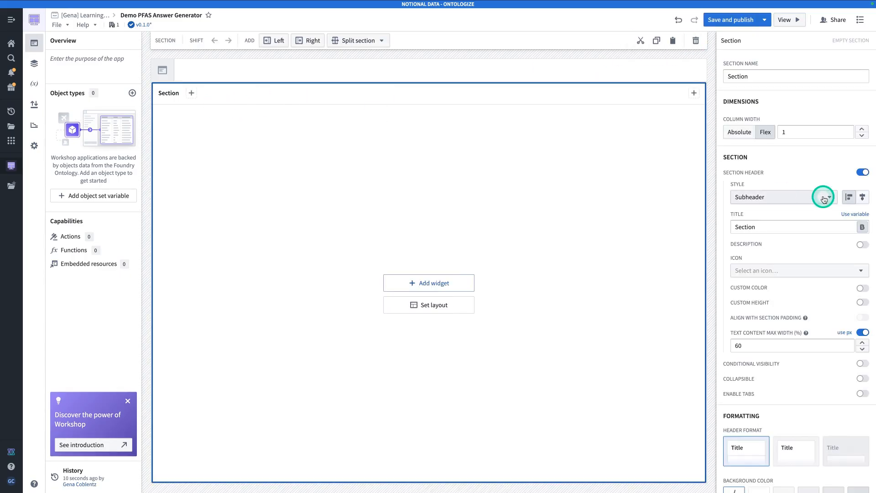
click(863, 173)
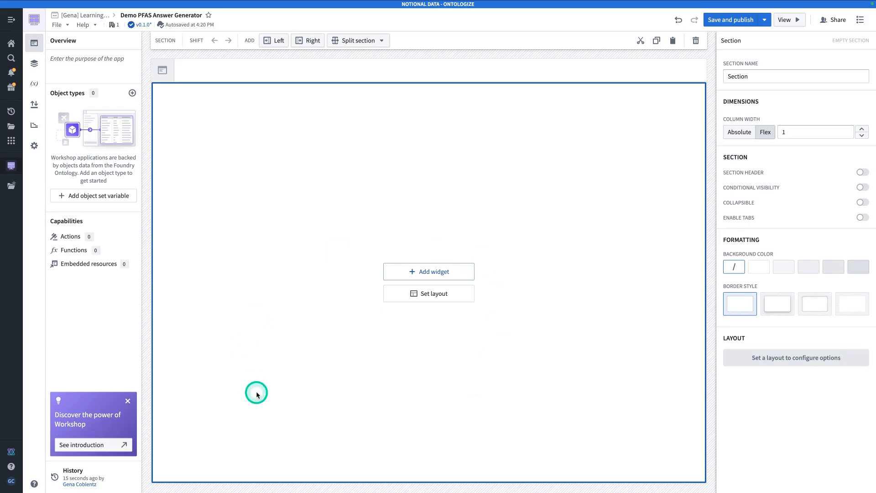
Add a Text input widget to the empty section.
click(456, 278)
text(text)
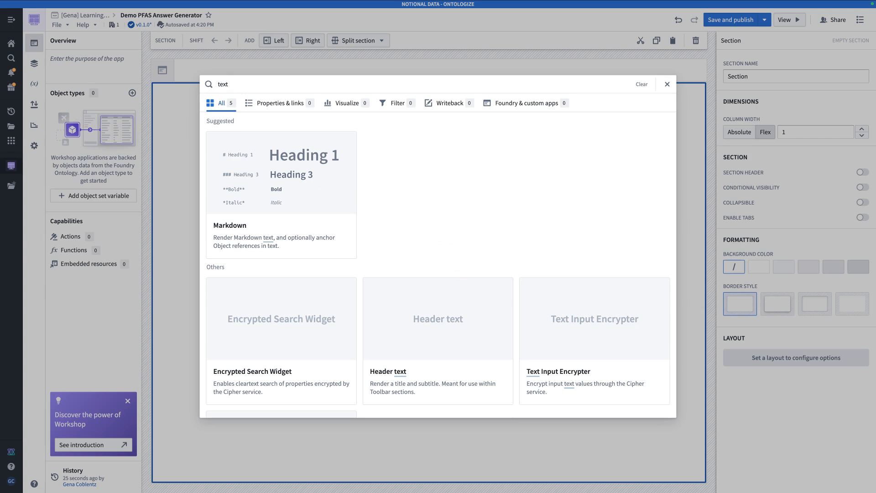
text( input)
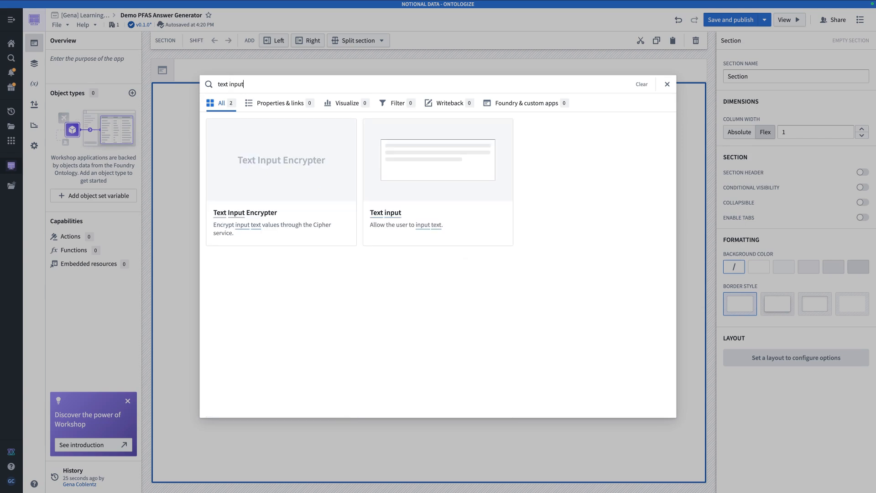
click(445, 210)
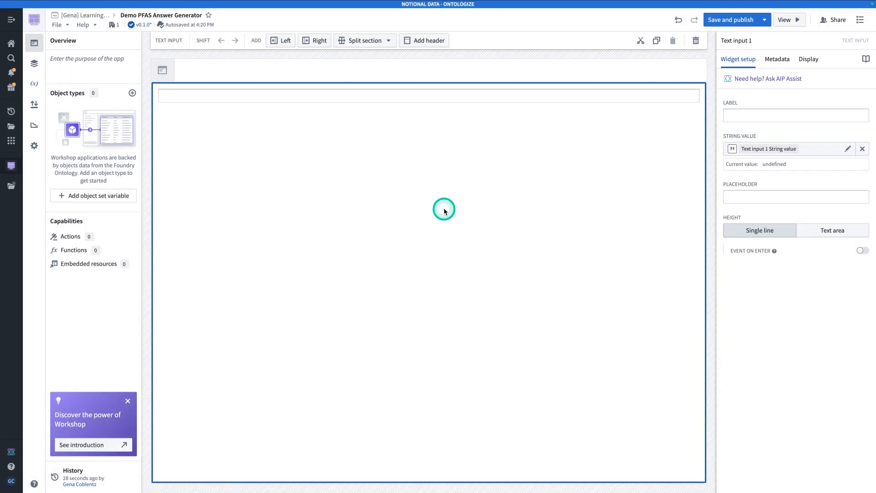
Set the text input to Text area height, with label "Research question about Glyphosate" and placeholder "Type your question here!".
click(835, 229)
click(774, 118)
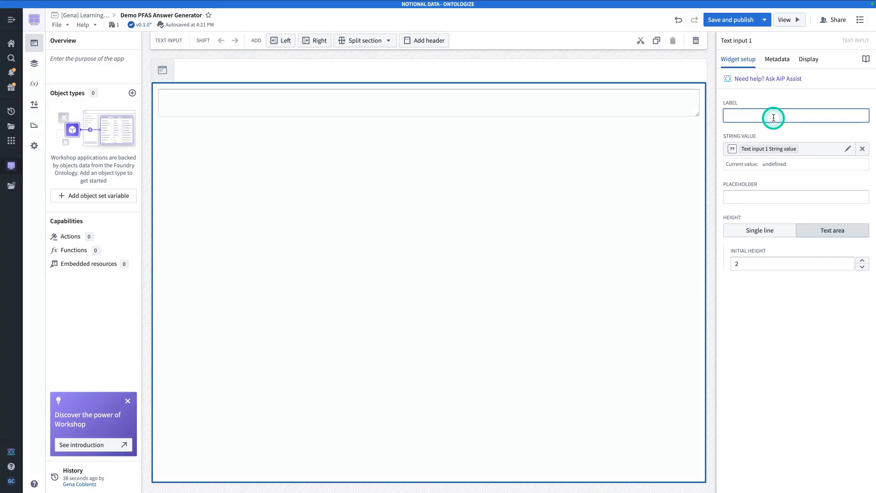
text(Researc)
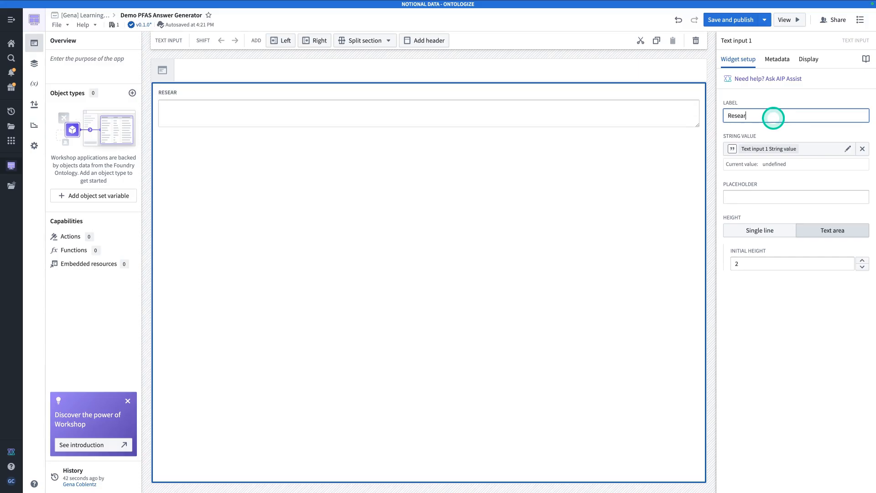
text(h question about Glyphosate)
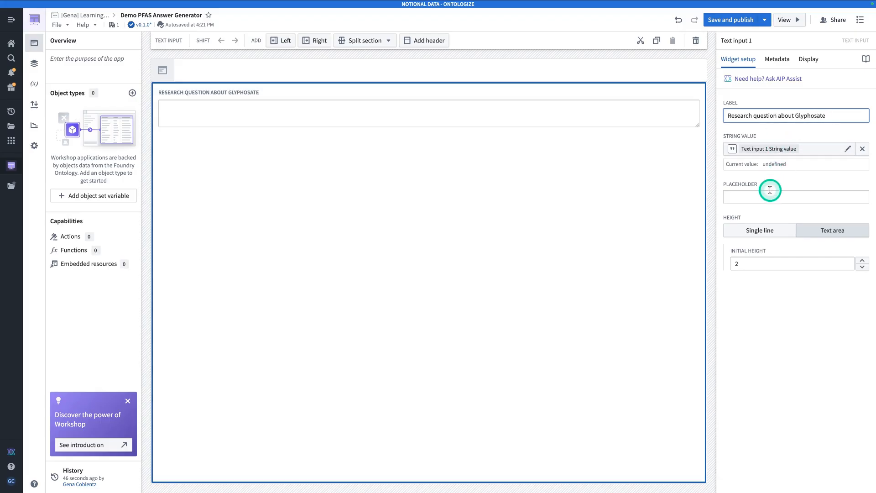
click(769, 197)
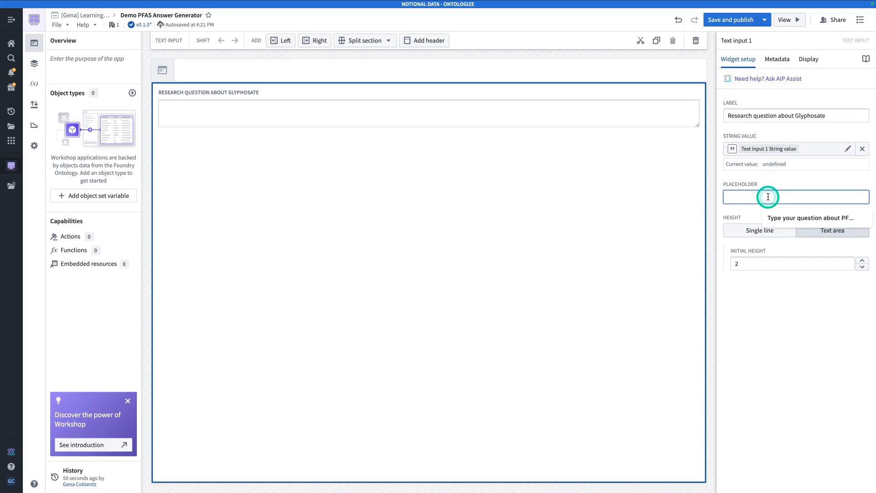
text(Type your question here!)
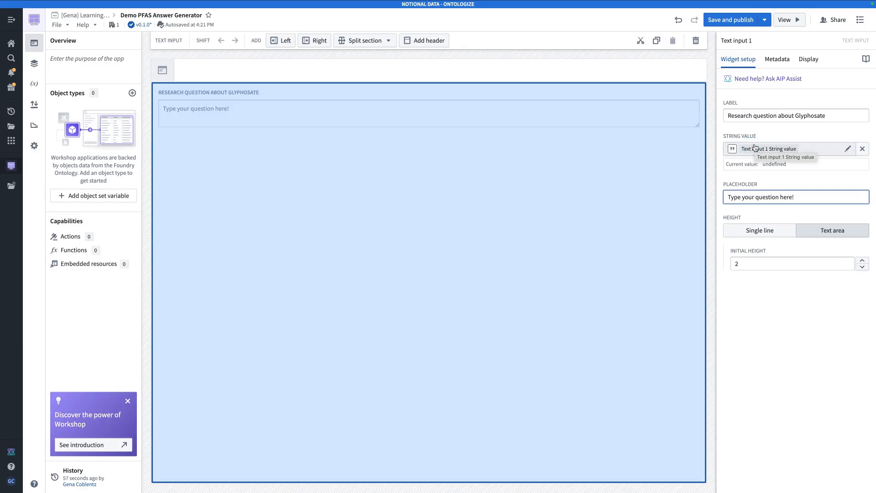
Rename the text input's string value variable to "User Question".
click(755, 147)
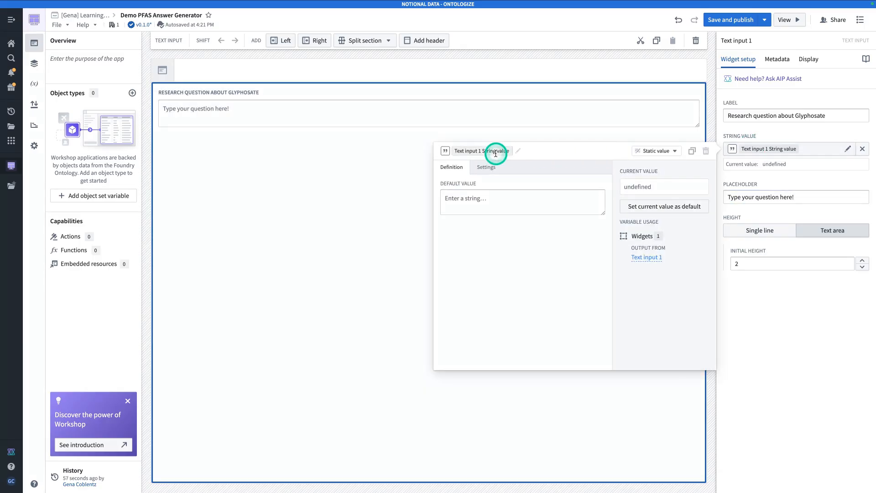
click(495, 152)
text(User Question)
key(Return)
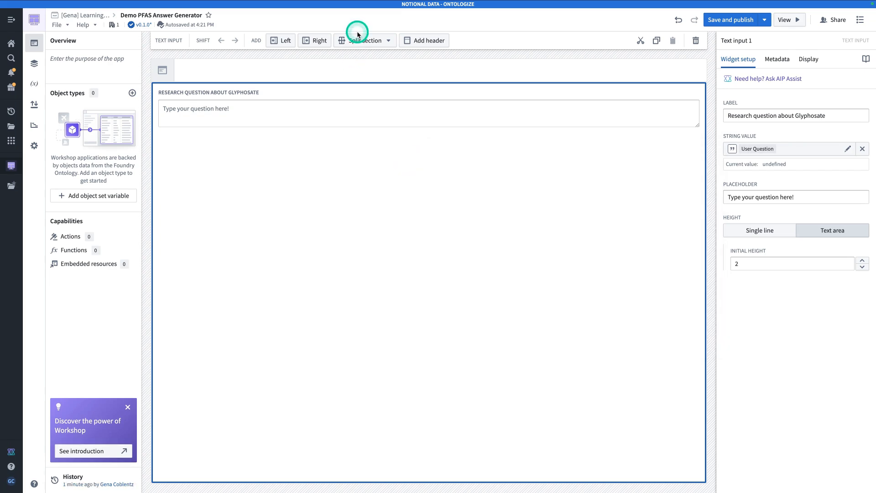
Add a new section below the text input and set its row height to Flex.
click(363, 41)
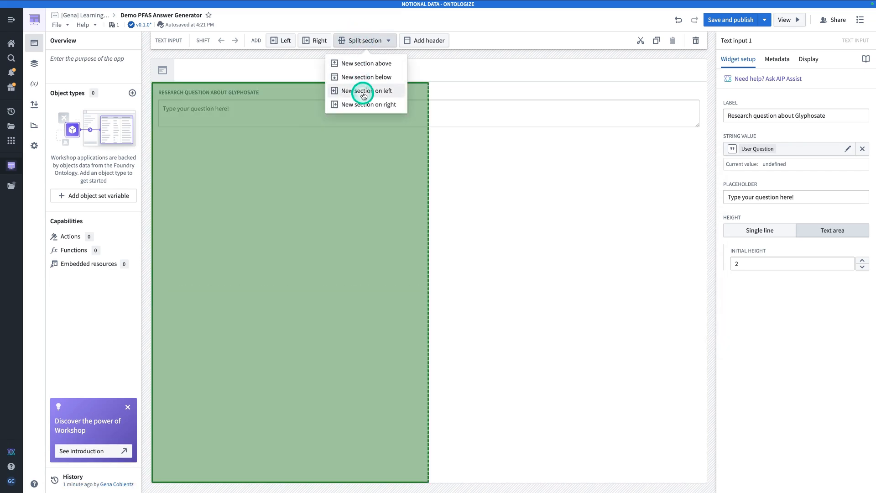
click(367, 76)
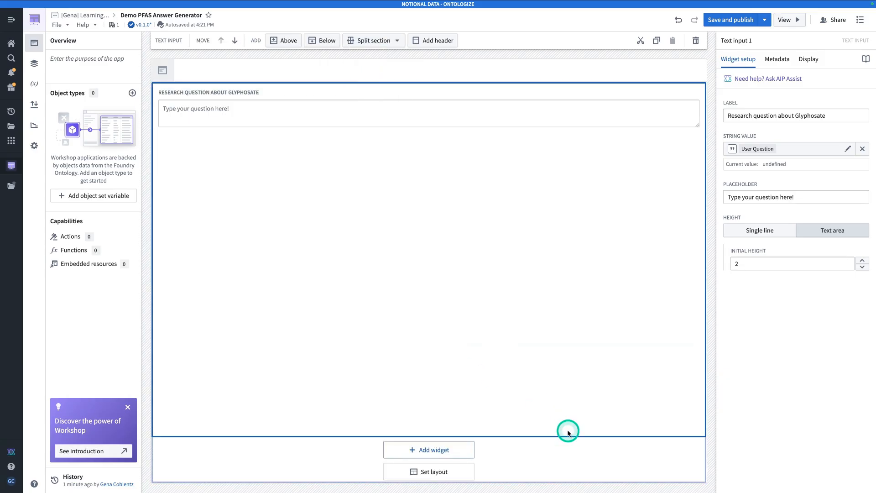
click(574, 452)
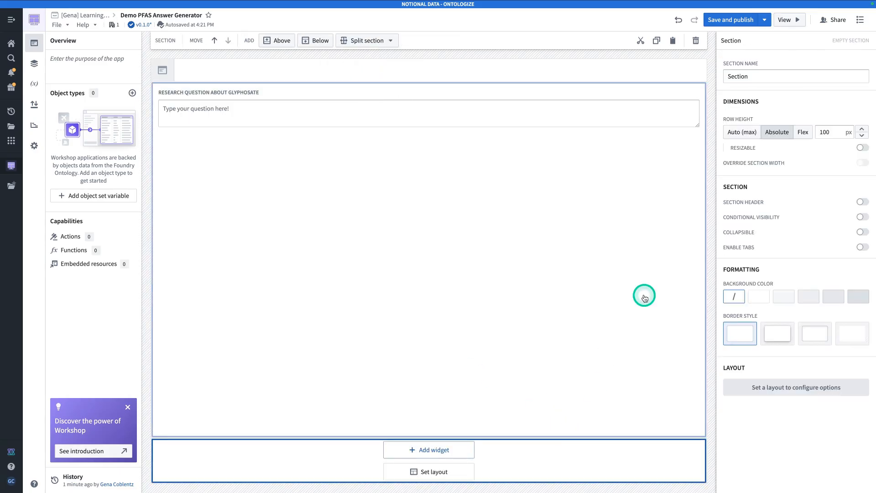
click(804, 133)
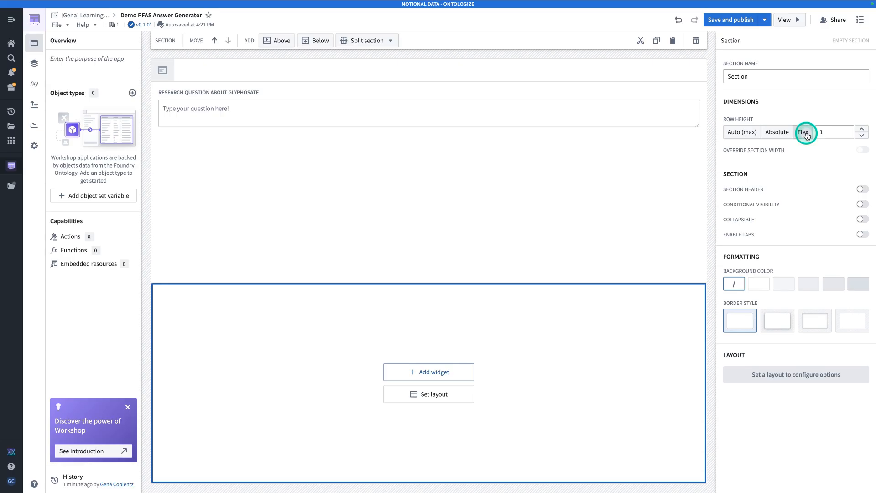
Add an AIP generated content widget to the empty section below the text input.
click(433, 377)
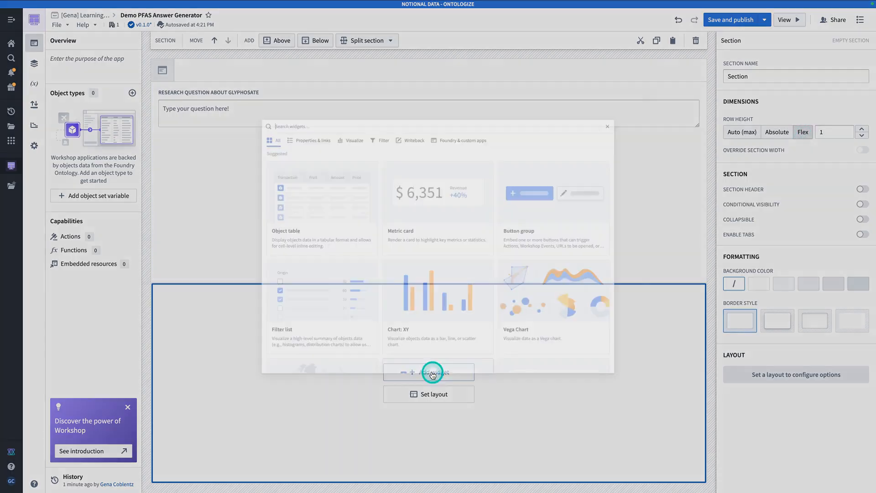
text(aip)
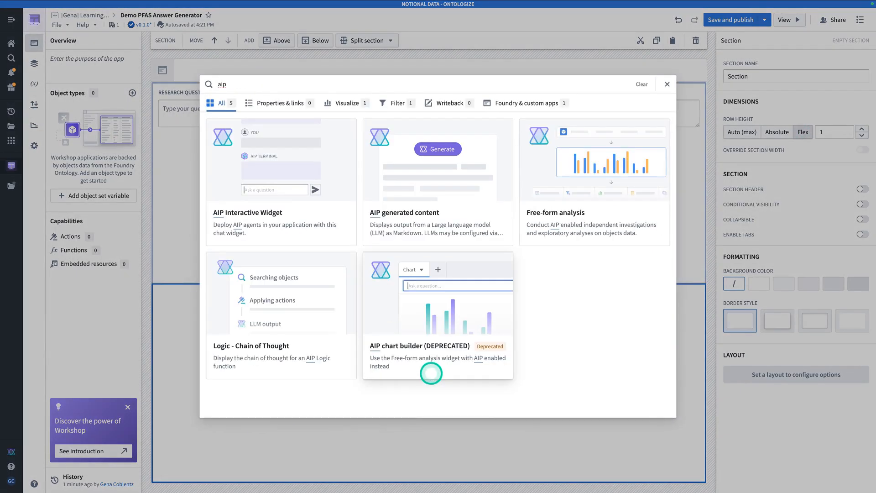
key(BackSpace)
key(BackSpace)
key(BackSpace)
text(logic)
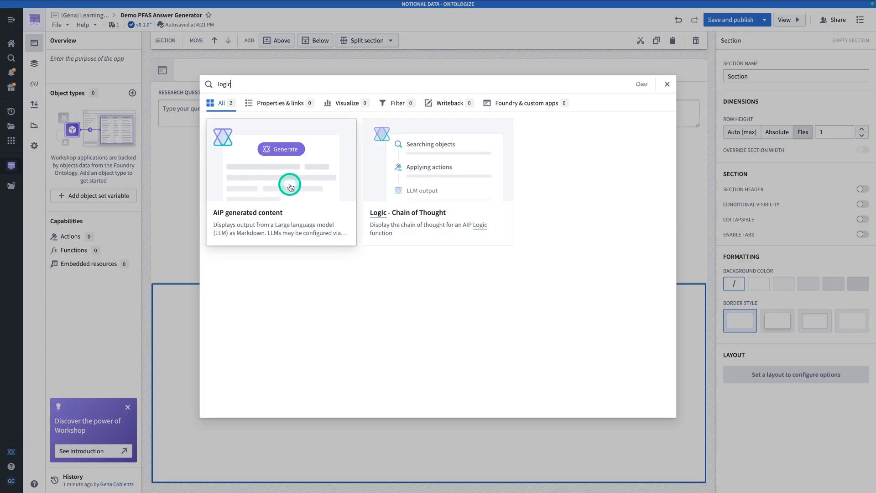
click(305, 193)
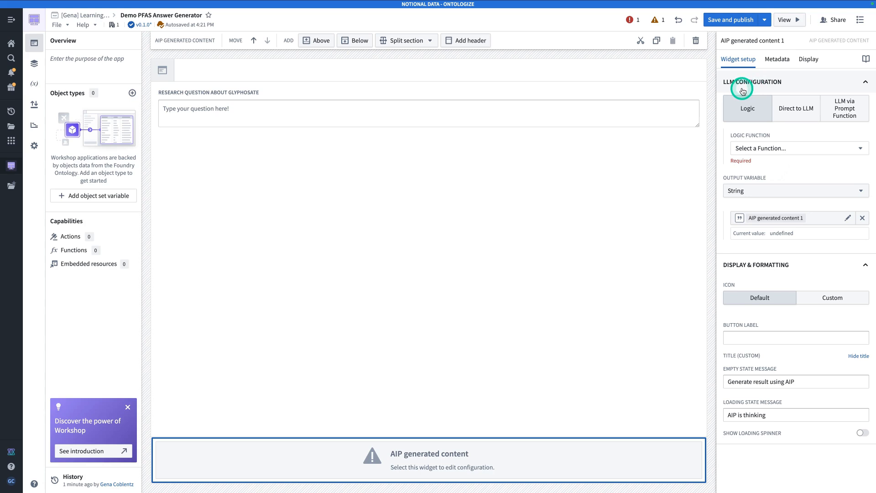
Set the widget's Logic function to PFAS Question Function and use the User Question variable as its userQuestion input.
click(772, 149)
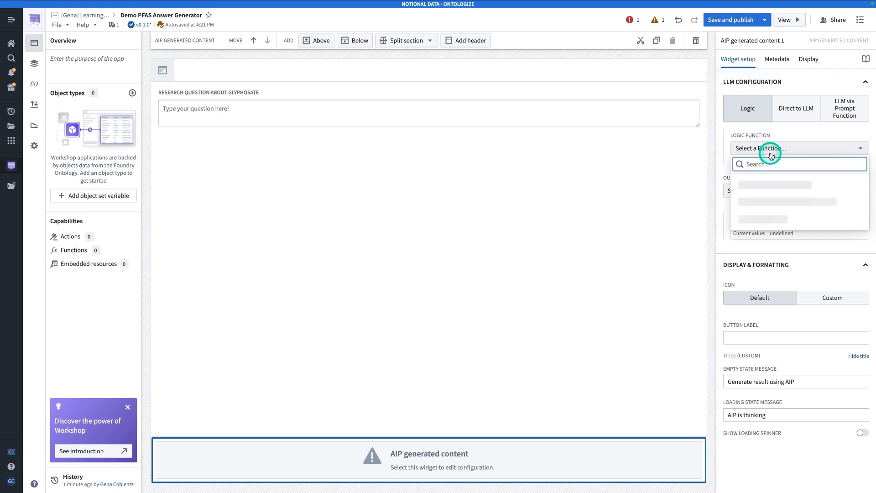
text(pfas)
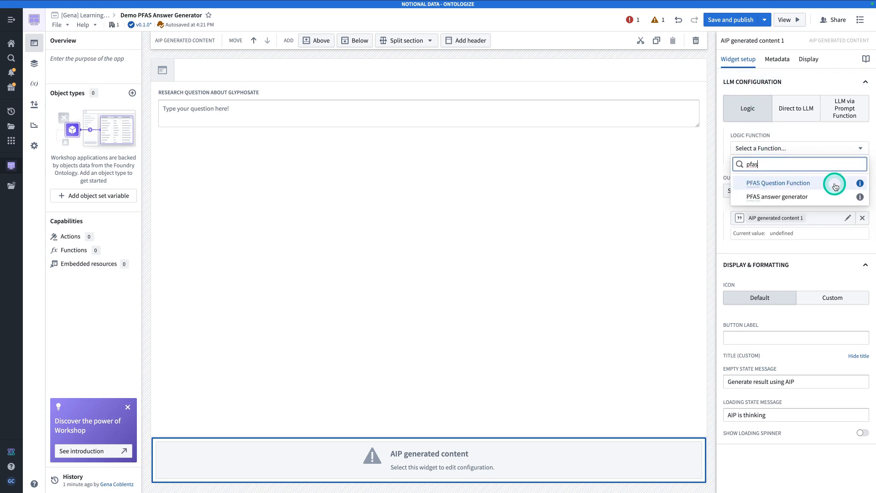
click(835, 184)
click(783, 214)
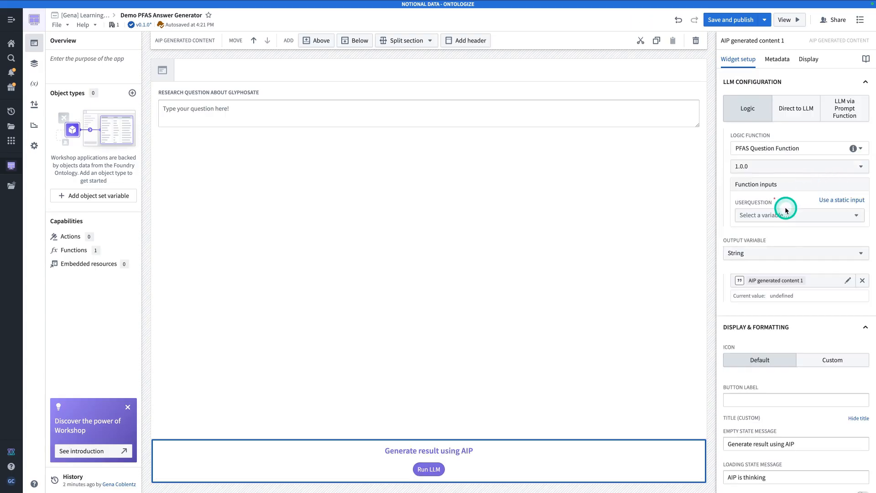
click(693, 241)
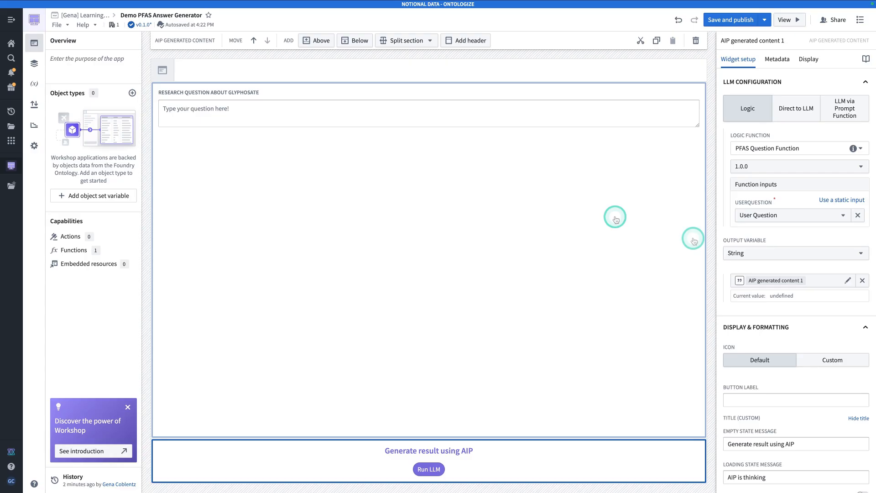
Enter "Has glyphosate been found in soybeans?" as the research question and run the LLM.
click(304, 114)
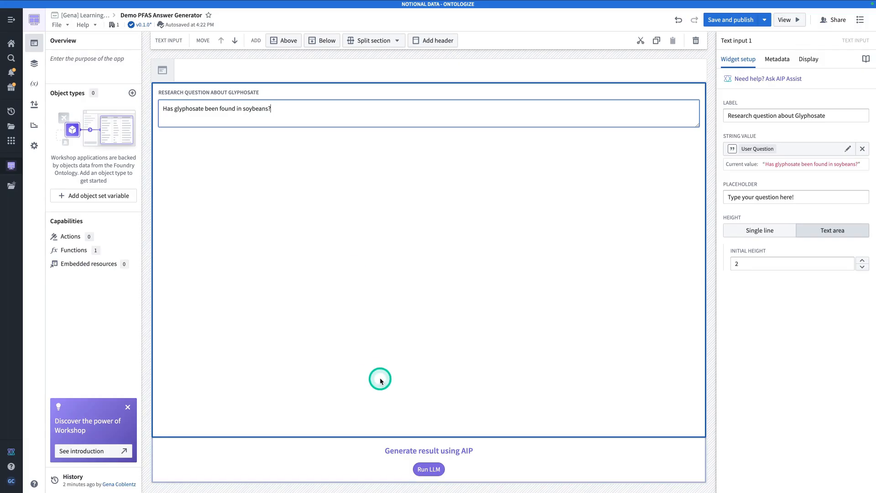
click(429, 469)
click(429, 469)
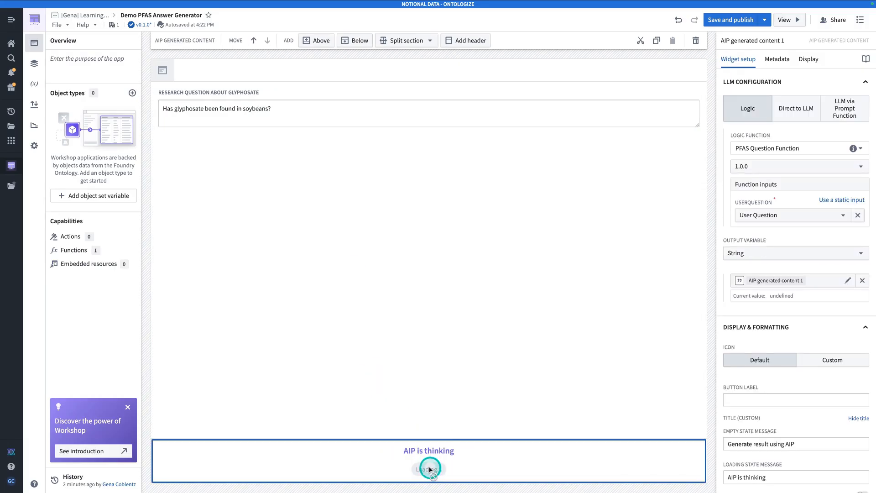
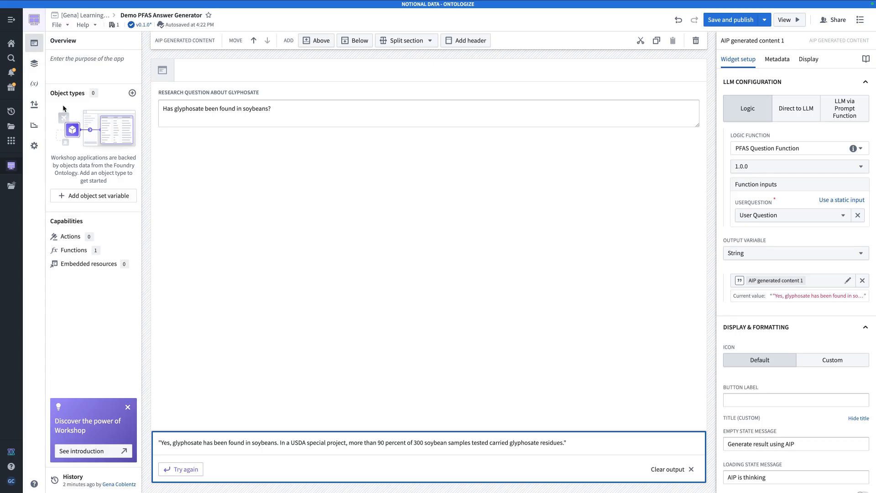
Create a function-backed string variable named "Function Backed String Example".
click(34, 85)
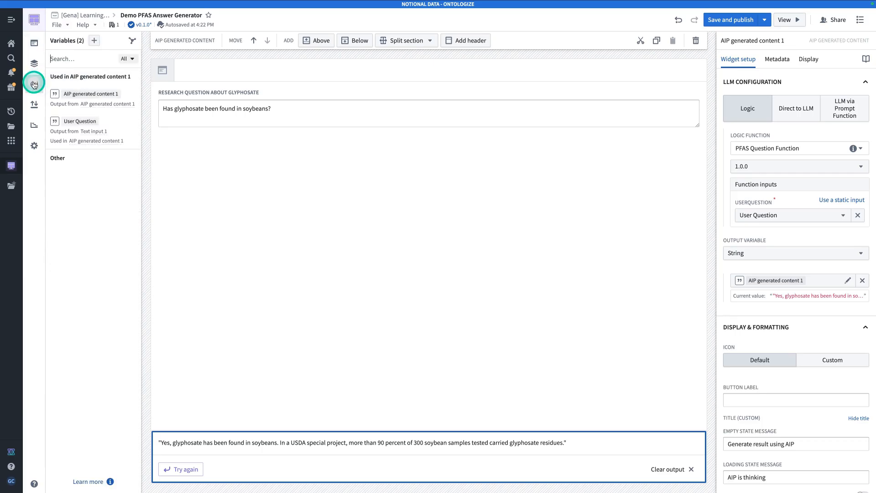
click(95, 41)
mouse_move(147, 46)
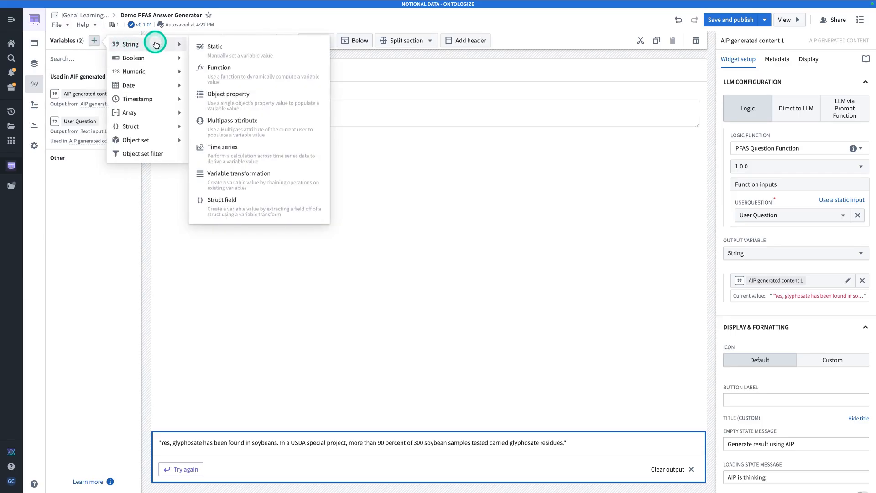
click(217, 74)
click(176, 64)
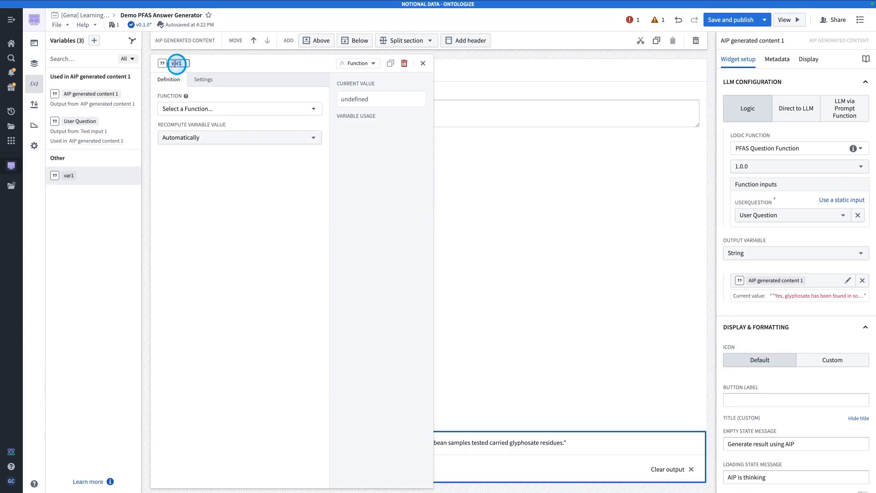
text(Function Backed String Example)
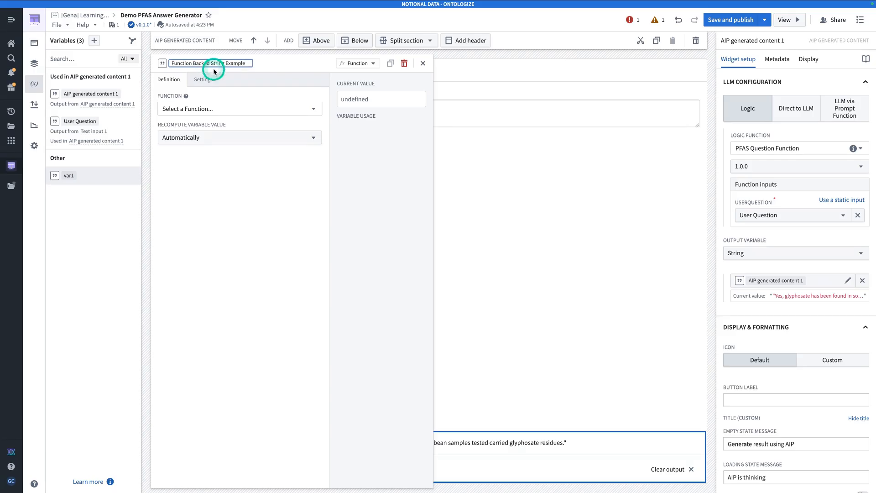
Back the new variable with PFAS Question Function, taking User Question as input, then save and publish the module.
click(217, 109)
text(pfas)
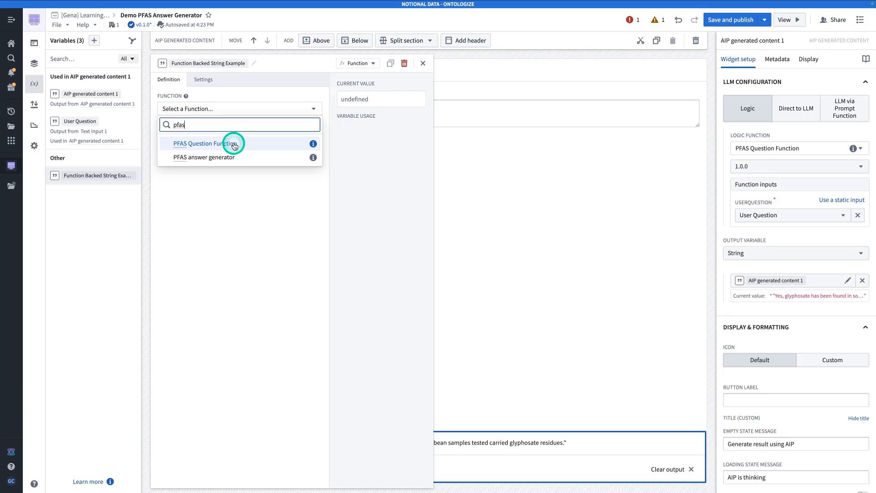
click(234, 144)
click(204, 177)
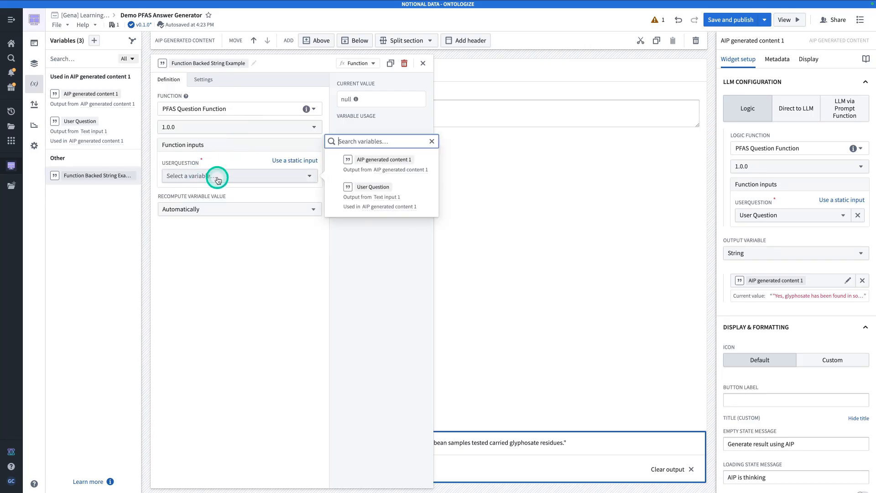
click(396, 197)
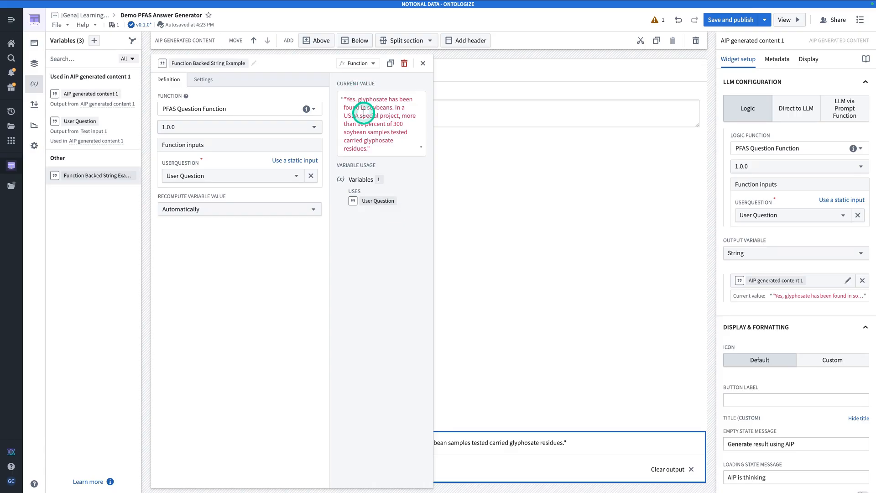
click(422, 63)
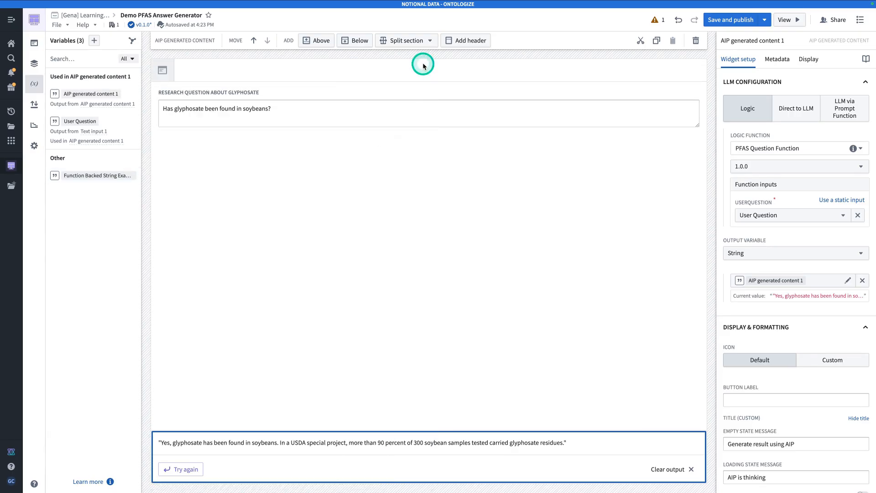
click(739, 20)
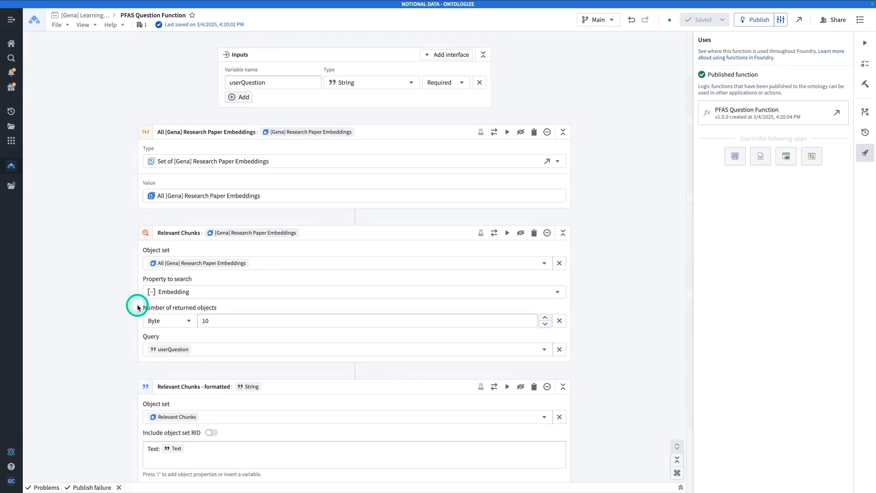
Review the PFAS Question Function's blocks through to its output in AIP Logic, then return to the Workshop module.
scroll(75, 208, down, 3)
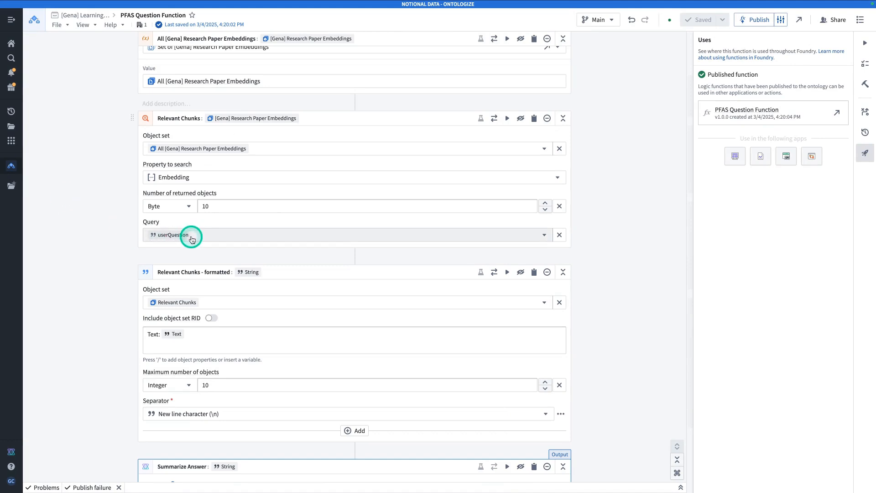
scroll(59, 290, down, 8)
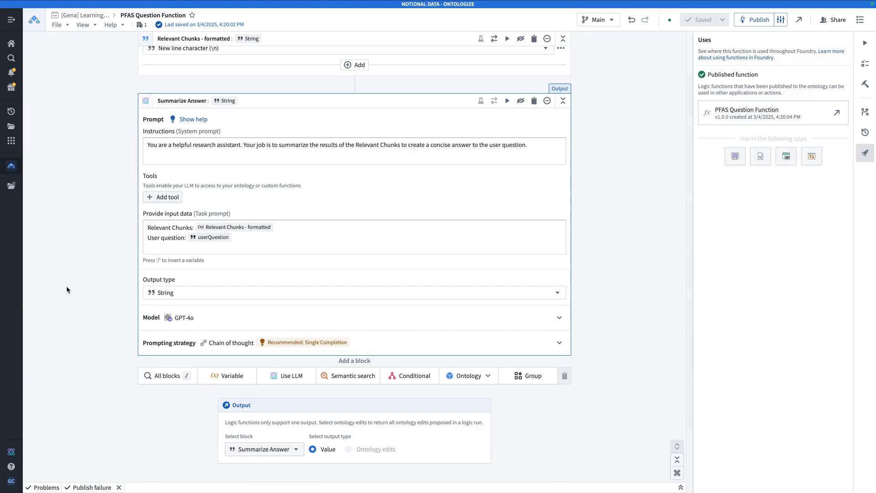
click(479, 13)
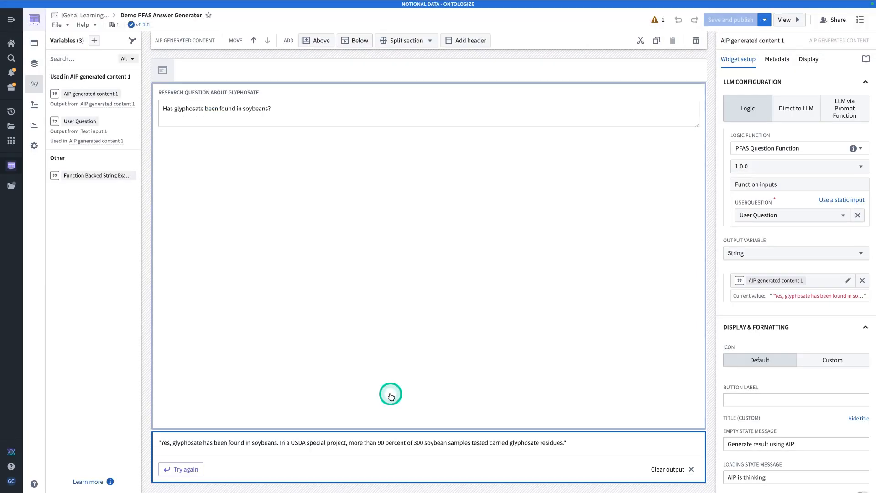